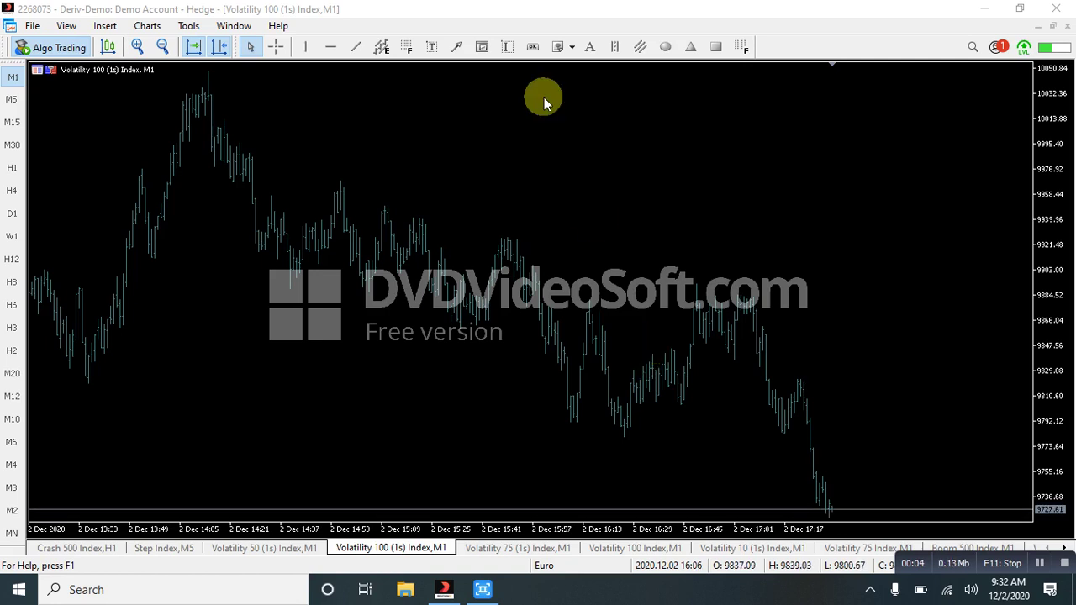
# Display the chart as candlesticks and draw a rising trendline under the lows from about 16:18 to 17:17
pyautogui.click(108, 45)
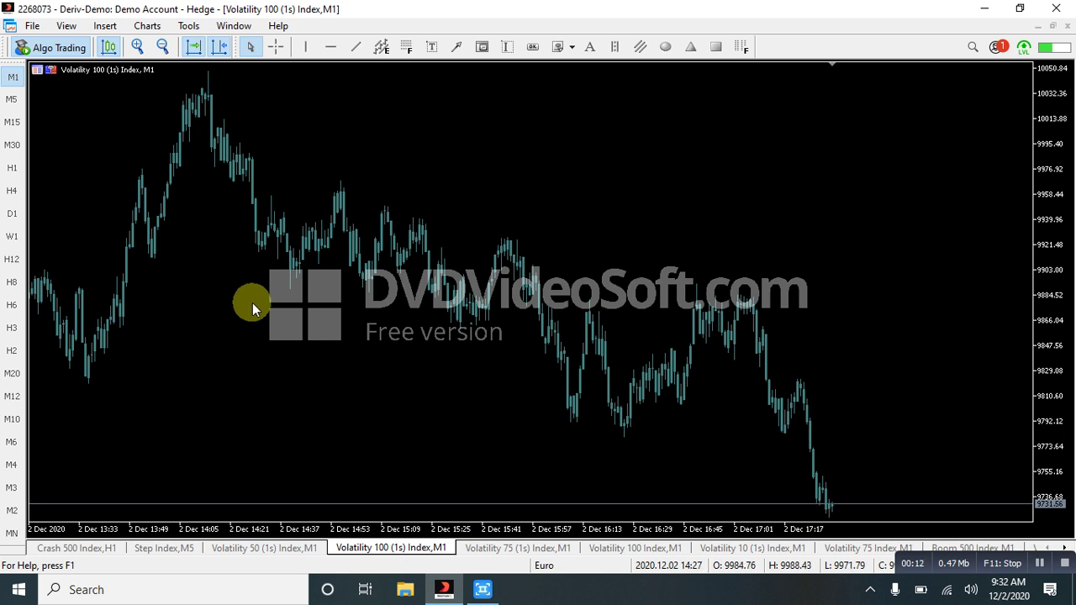
pyautogui.click(354, 48)
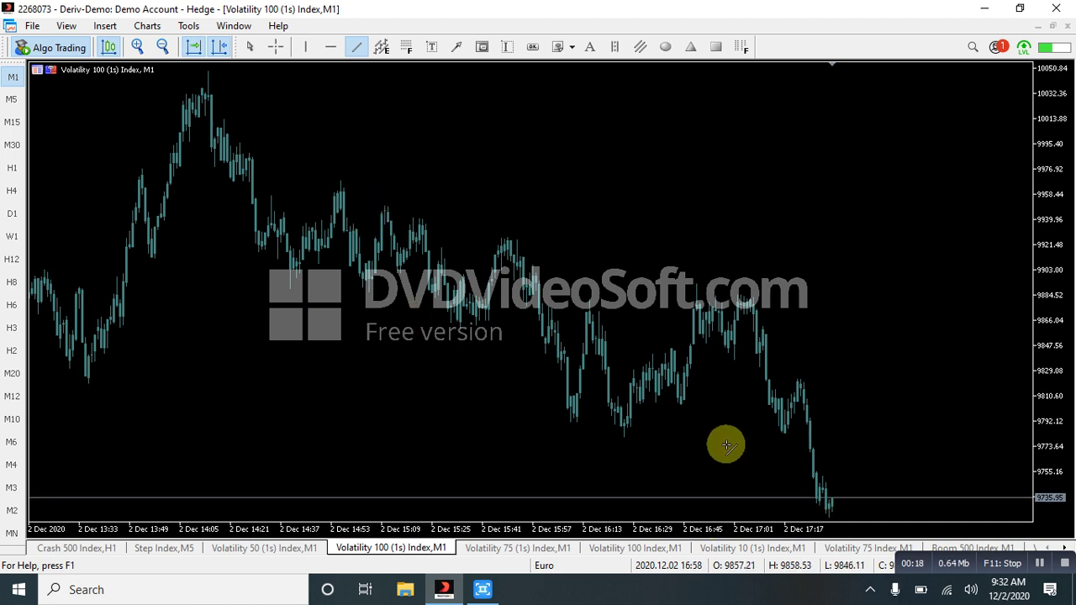
pyautogui.moveTo(622, 431); pyautogui.dragTo(799, 357)
# Set the new trendline's colour to DarkTurquoise and deselect the line
pyautogui.rightClick(800, 358)
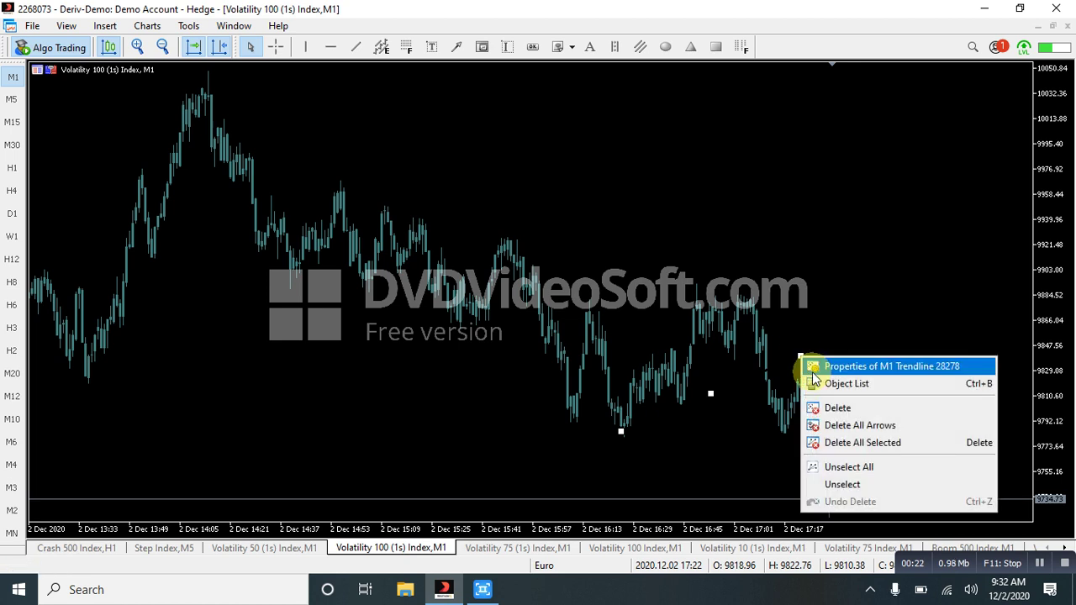
pyautogui.click(810, 366)
pyautogui.click(569, 340)
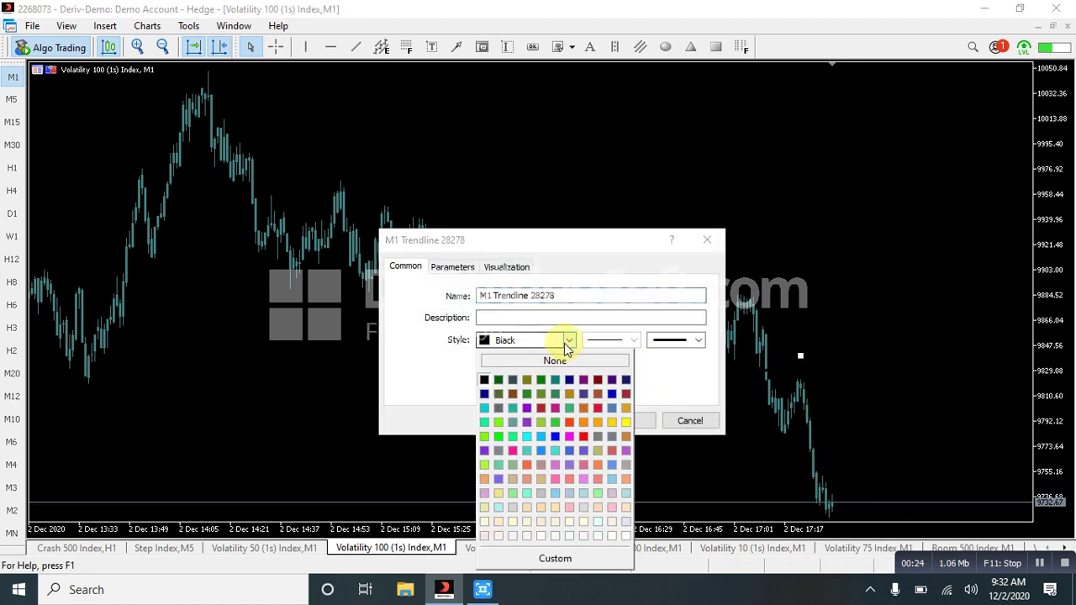
pyautogui.click(488, 412)
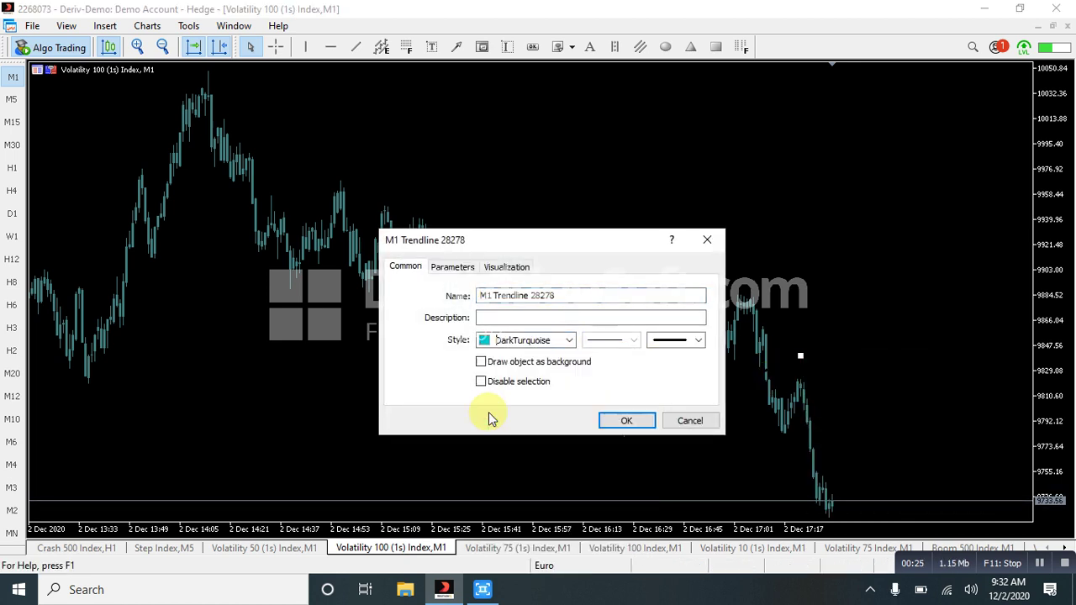
pyautogui.click(627, 420)
pyautogui.click(794, 359)
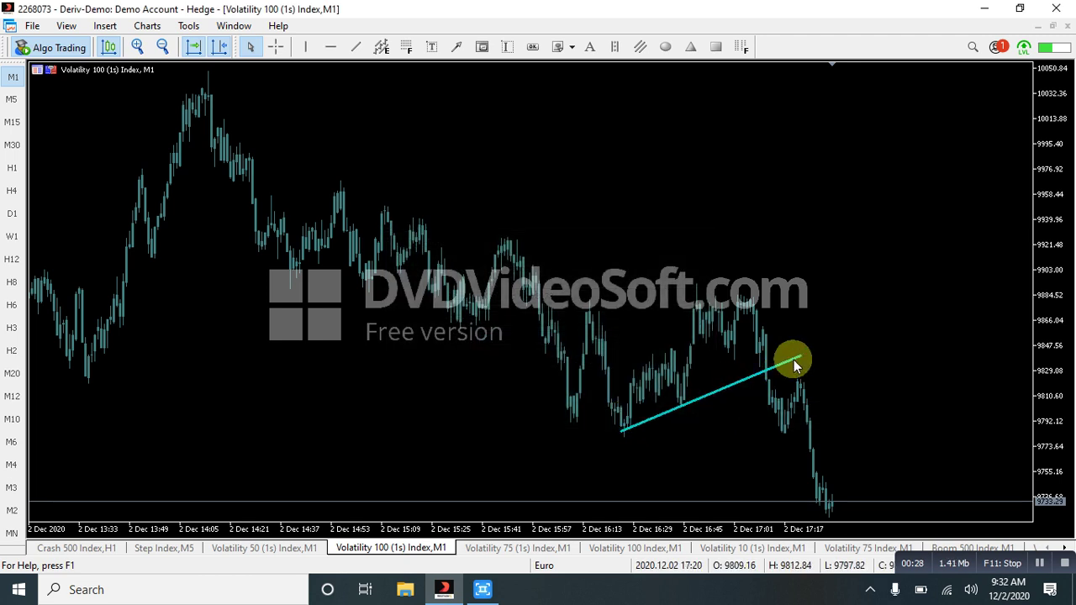
# Draw a second rising trendline across the recent highs and extend its start back to about 15:30
pyautogui.click(354, 47)
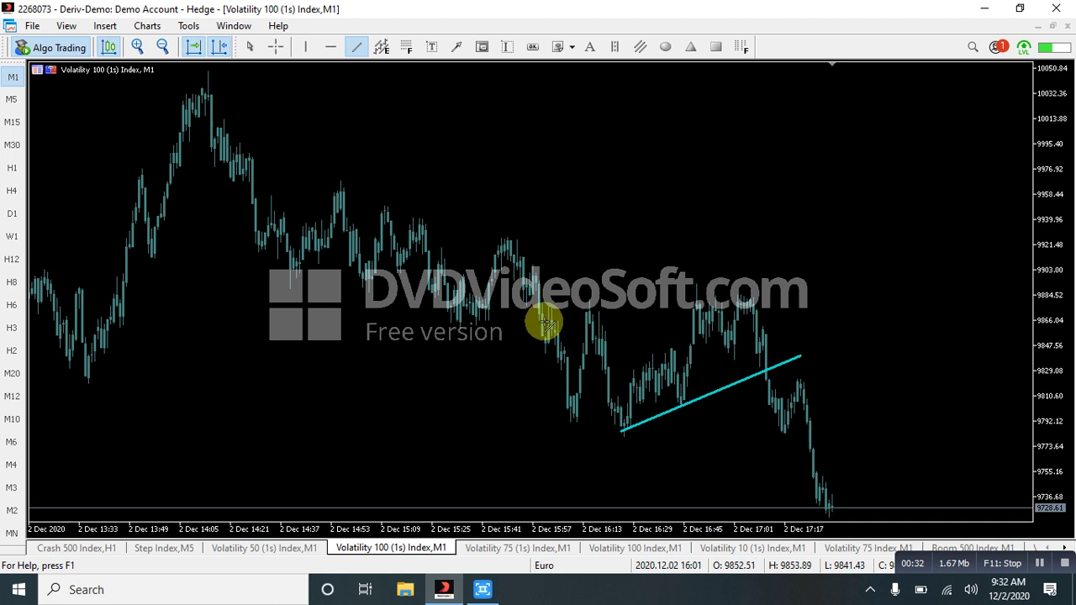
pyautogui.moveTo(539, 320); pyautogui.dragTo(781, 290)
pyautogui.moveTo(538, 318); pyautogui.dragTo(448, 328)
pyautogui.click(448, 328)
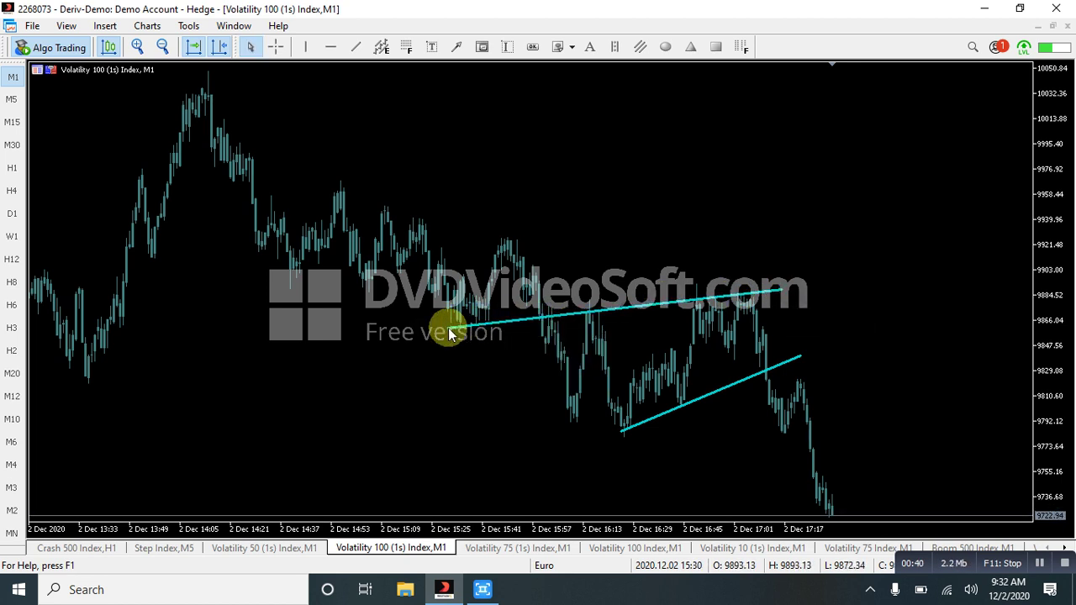
# Draw two parallel descending trendlines framing the earlier decline, one along its highs and one along its lows
pyautogui.click(356, 46)
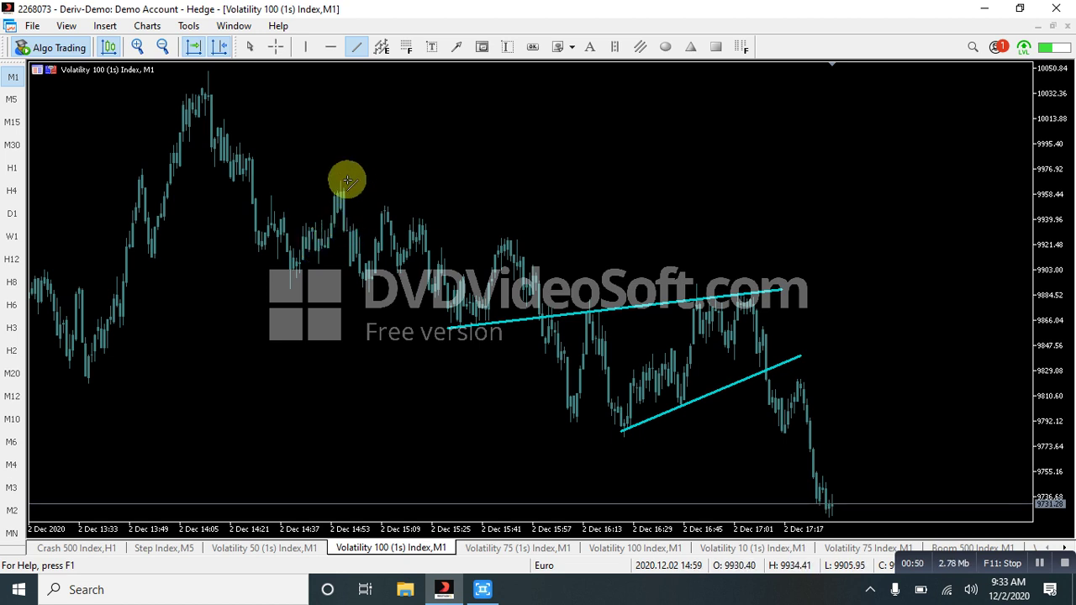
pyautogui.moveTo(244, 153); pyautogui.dragTo(530, 246)
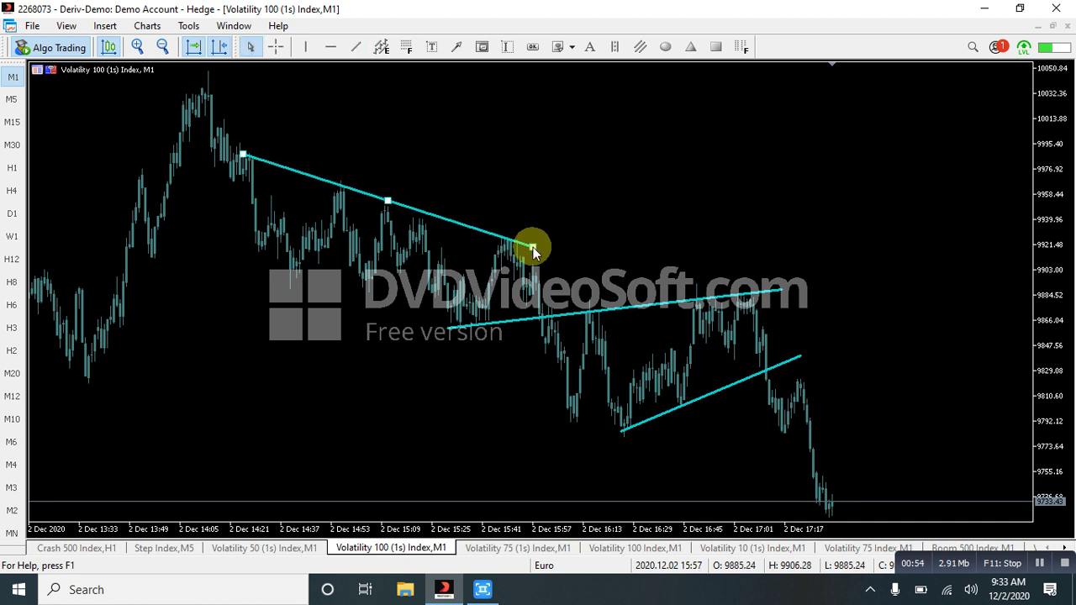
pyautogui.click(531, 246)
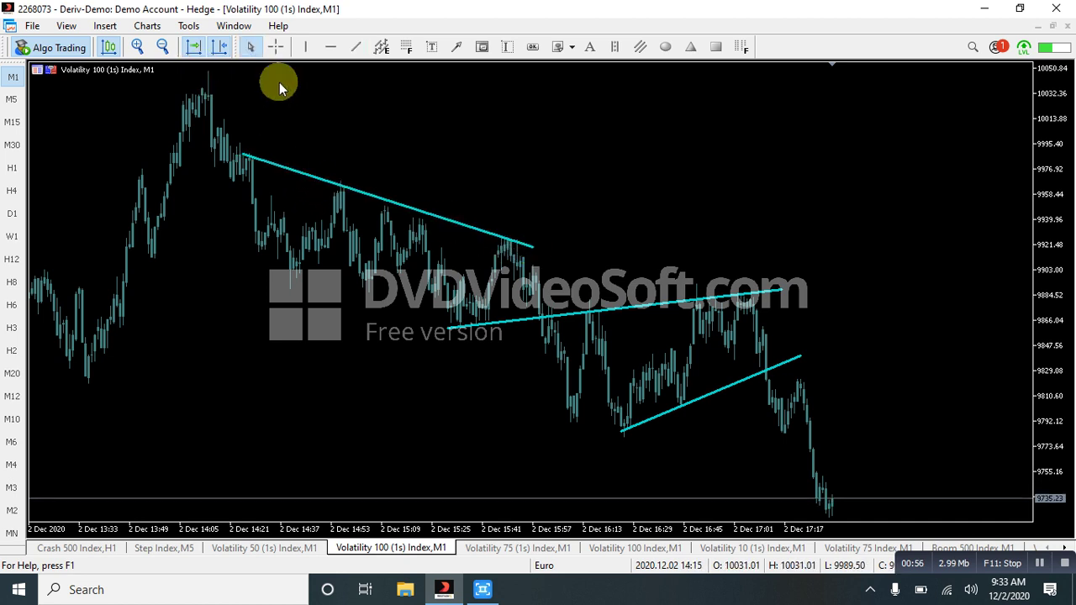
pyautogui.click(358, 48)
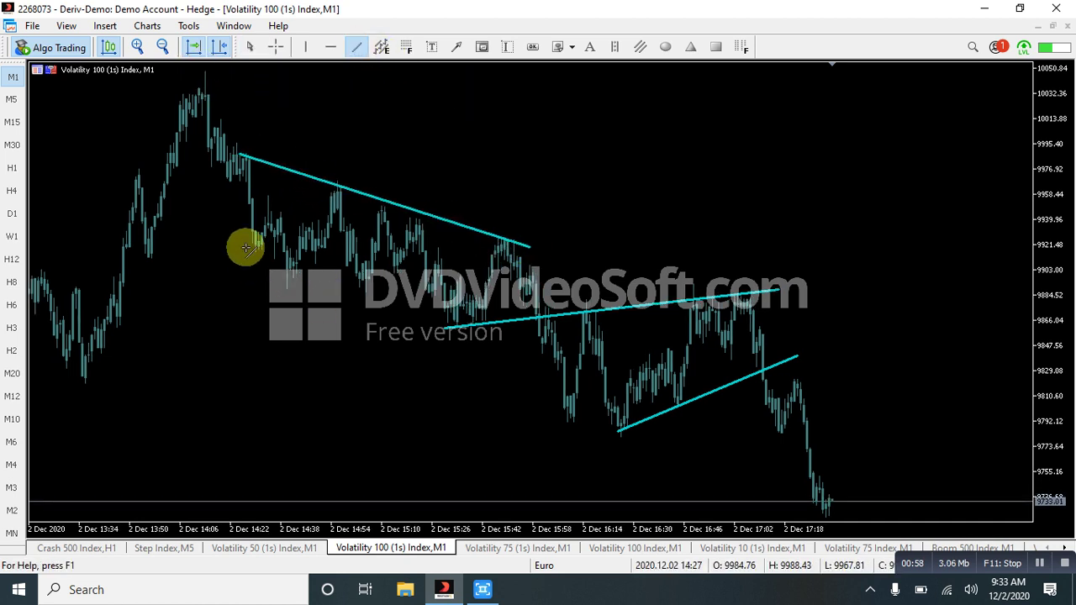
pyautogui.moveTo(218, 248); pyautogui.dragTo(508, 344)
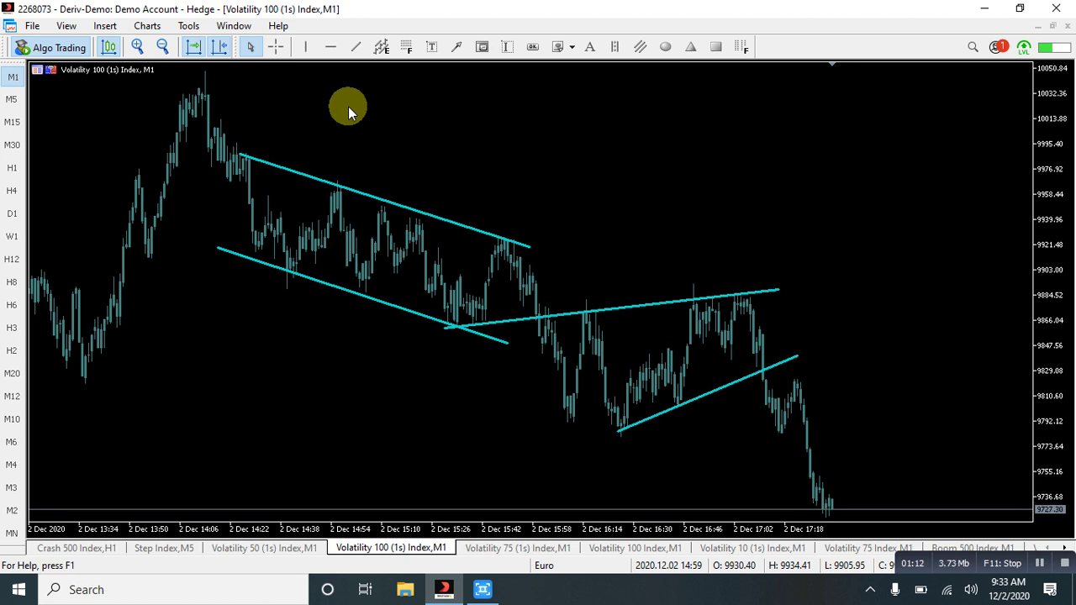
# Draw rectangle zones over the chart's highest peak near 10032 and across the lows near 9792
pyautogui.click(716, 47)
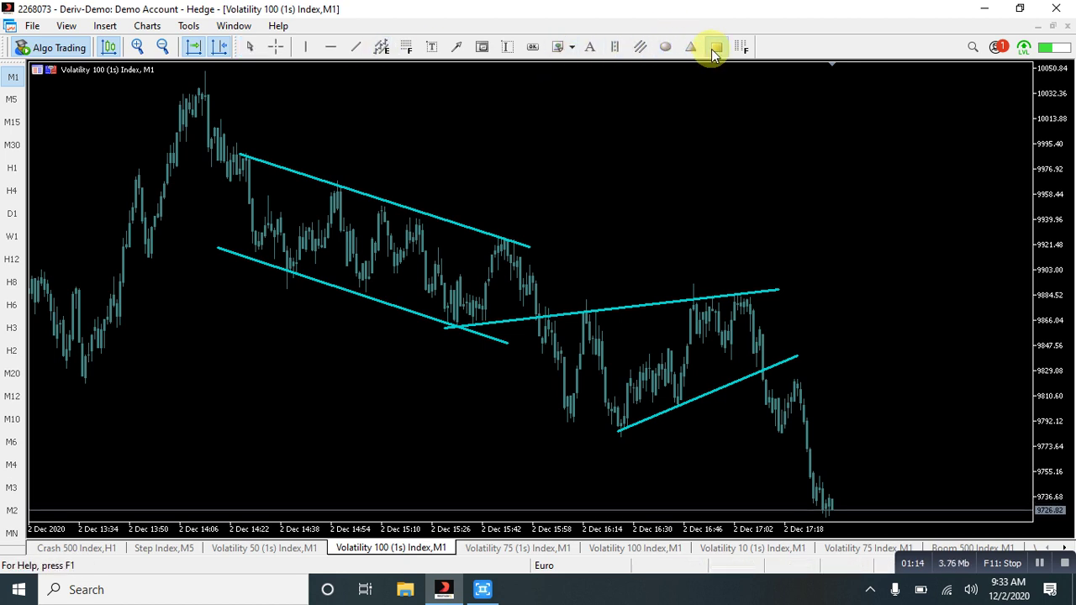
pyautogui.moveTo(151, 77); pyautogui.dragTo(329, 106)
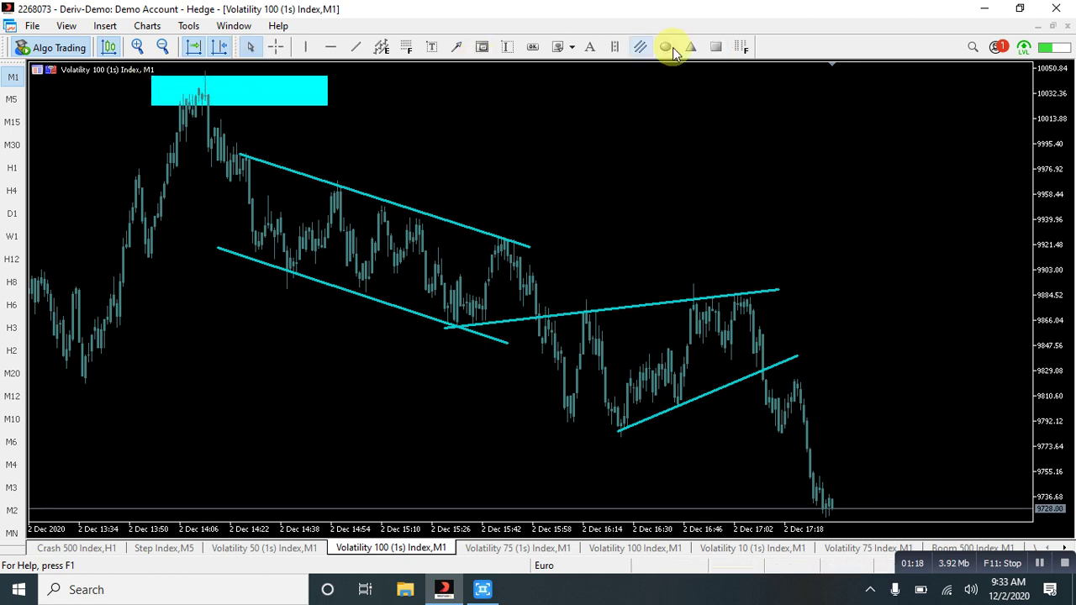
pyautogui.click(717, 48)
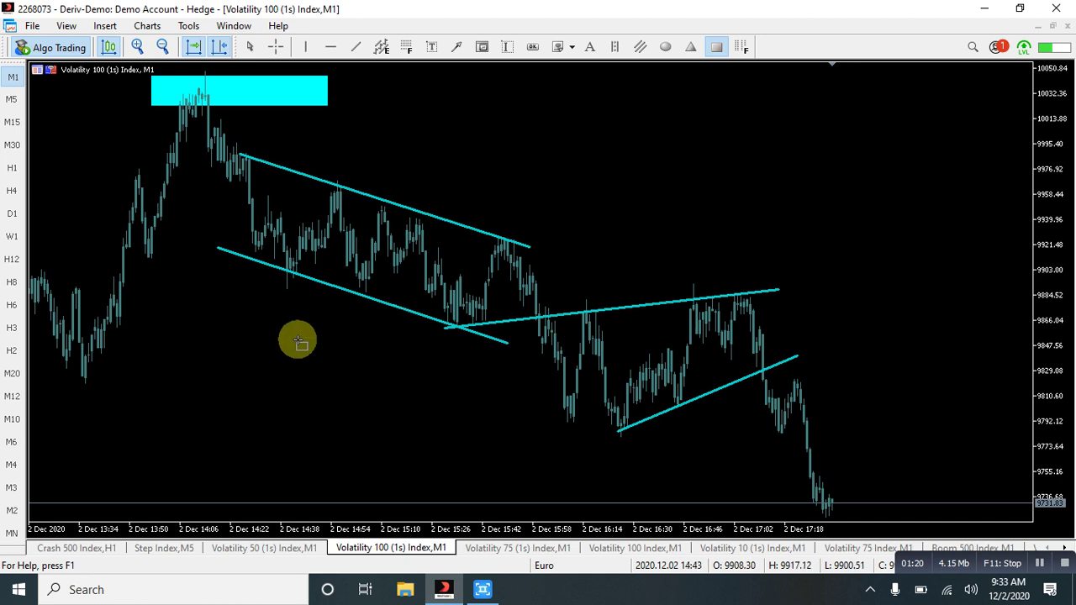
pyautogui.moveTo(547, 412)
pyautogui.mouseDown()
pyautogui.moveTo(577, 426)
pyautogui.moveTo(829, 446)
pyautogui.moveTo(839, 437)
pyautogui.mouseUp()
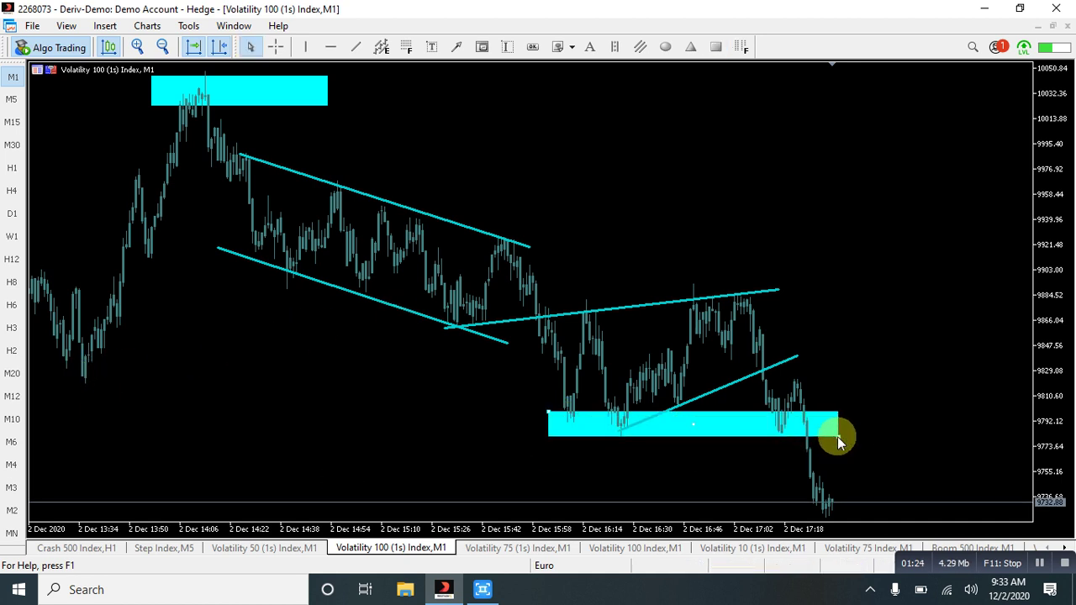
# Draw a third rectangle across the middle price level from about 15:22 and move it up to about 9884
pyautogui.click(714, 46)
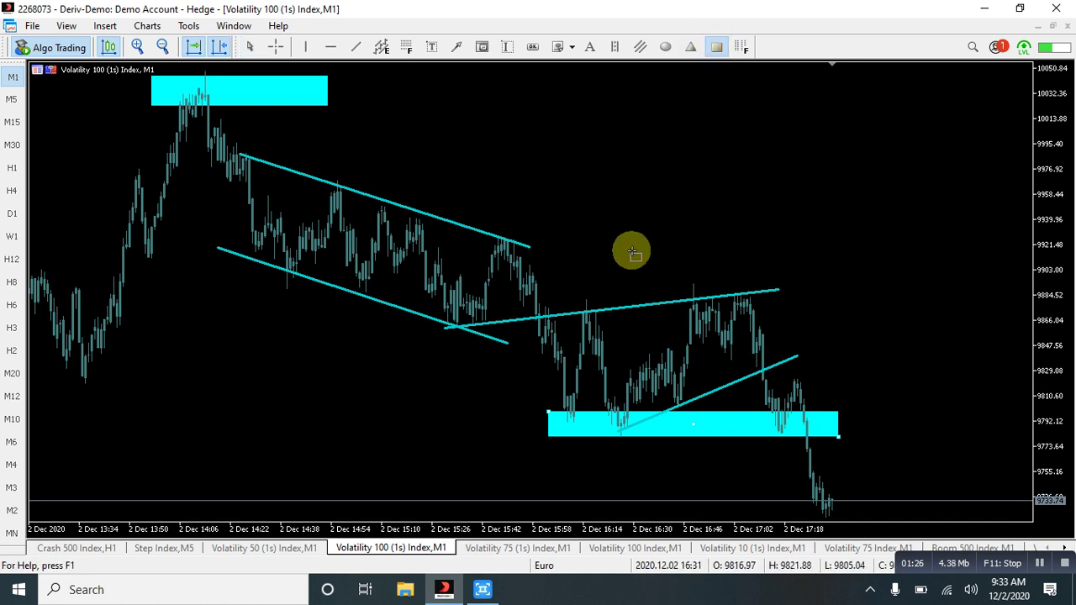
pyautogui.moveTo(431, 311); pyautogui.dragTo(803, 332)
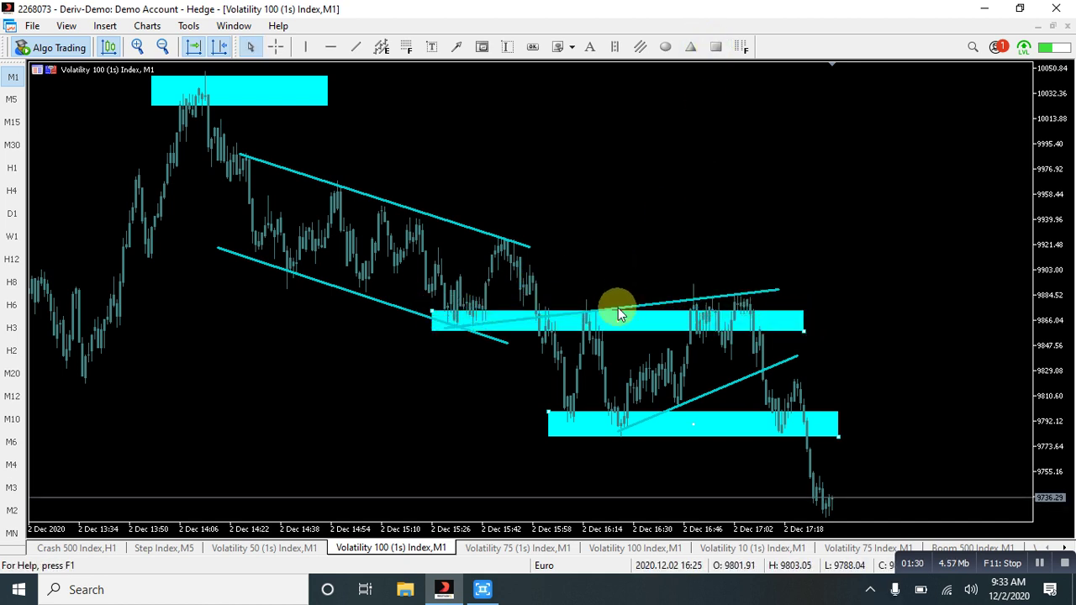
pyautogui.moveTo(615, 321); pyautogui.dragTo(617, 295)
# Apply the default template to the Volatility 100 (1s) Index chart
pyautogui.rightClick(595, 155)
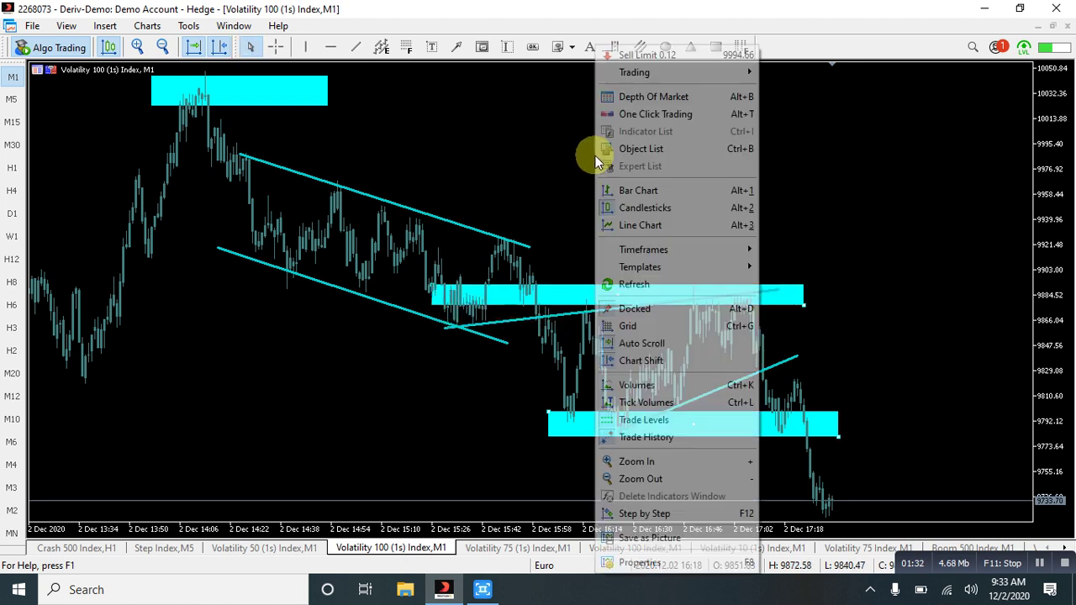
pyautogui.moveTo(648, 267)
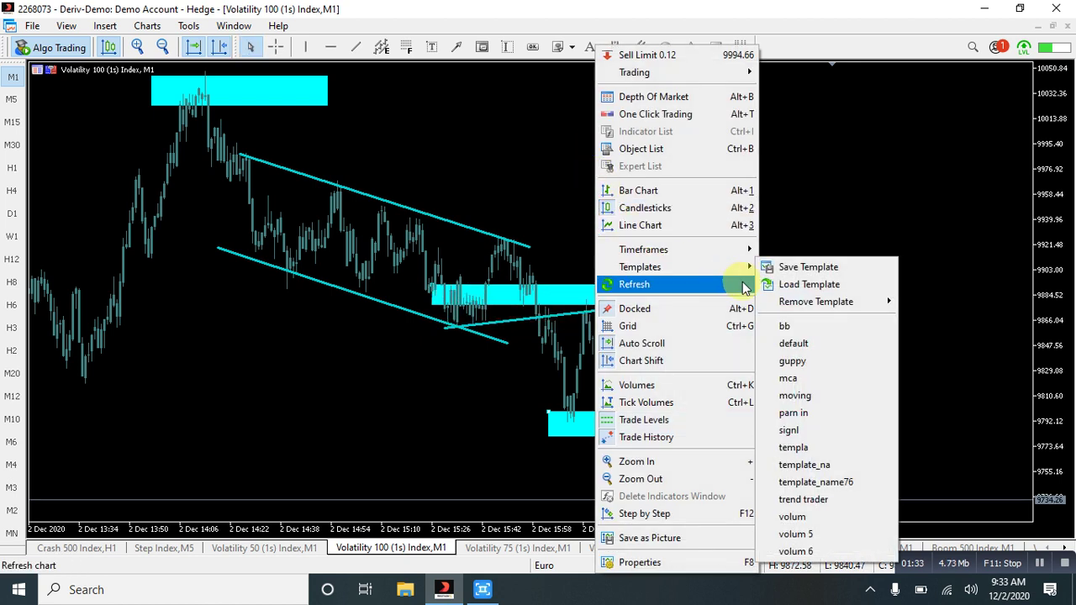
pyautogui.click(791, 347)
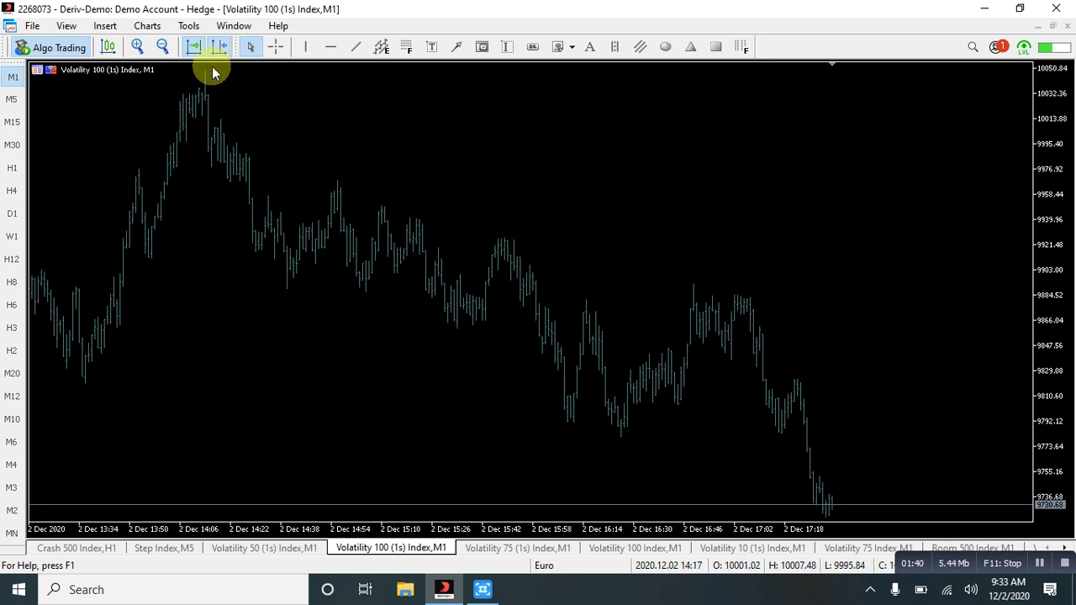
# Open the terminal's data folder and go to its MQL5\Indicators folder
pyautogui.click(34, 27)
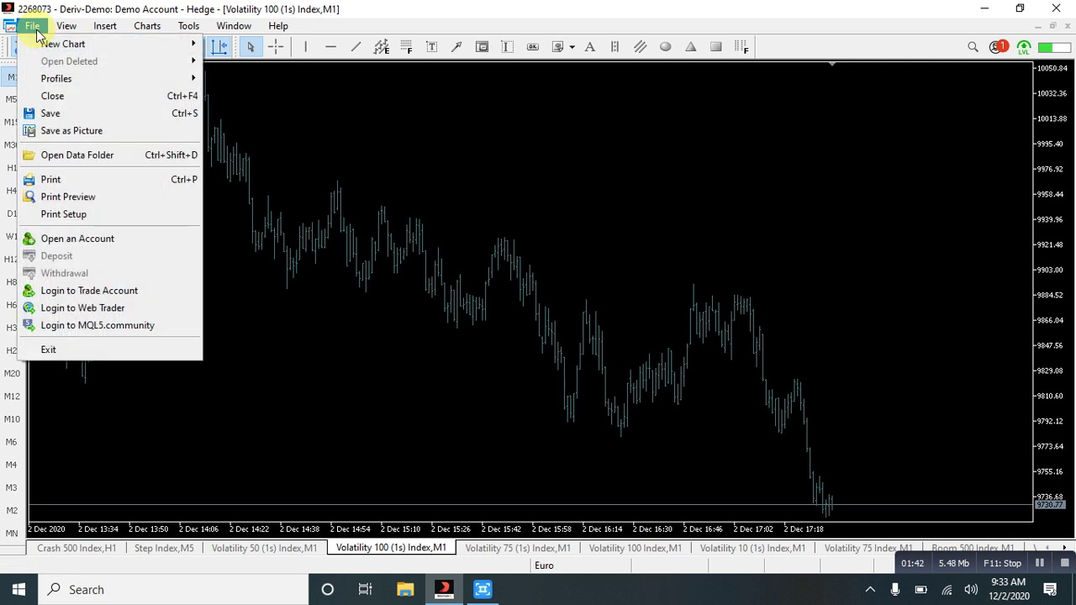
pyautogui.click(72, 155)
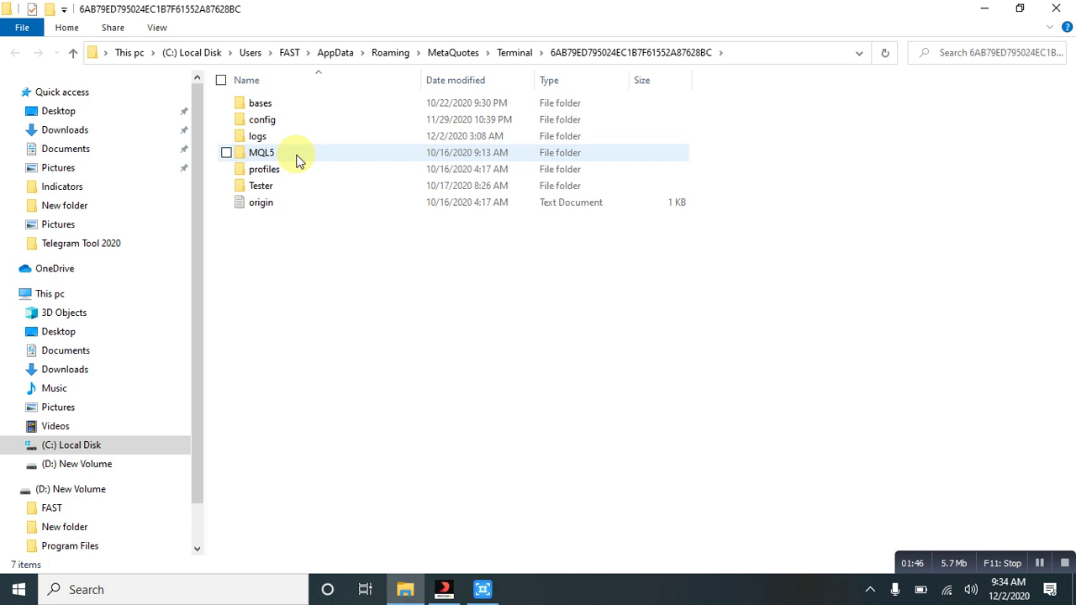
pyautogui.click(298, 160)
pyautogui.doubleClick(298, 160)
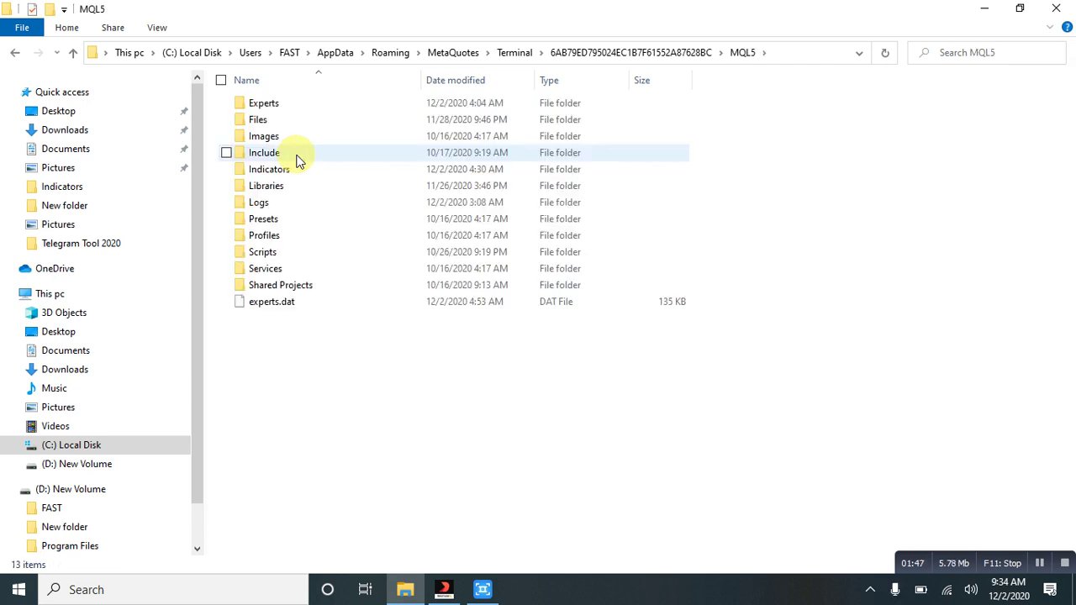
pyautogui.doubleClick(298, 175)
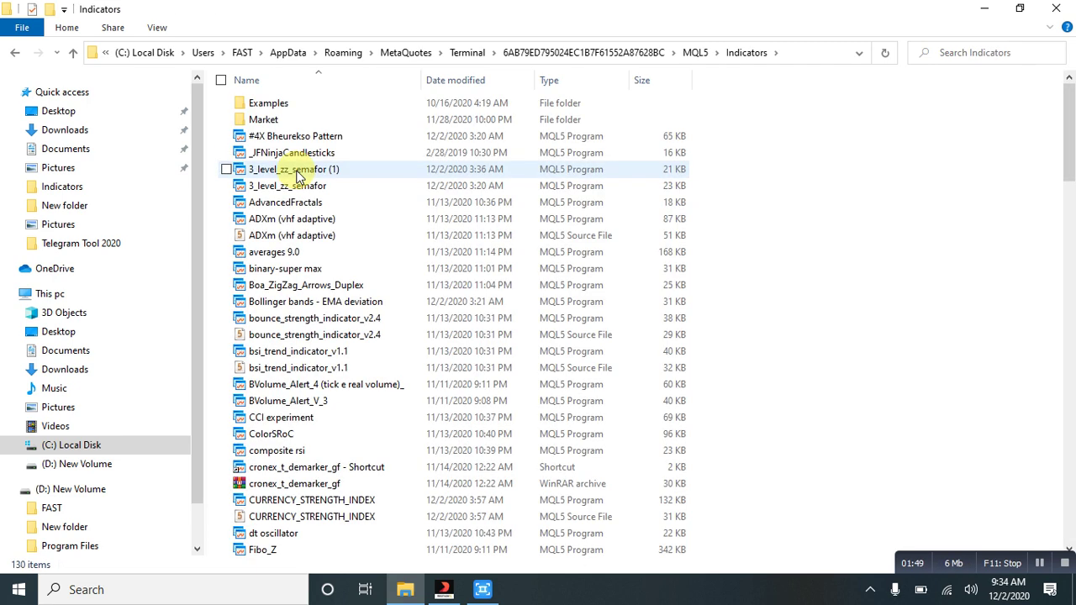
# Refresh the Indicators folder and close its window
pyautogui.rightClick(338, 234)
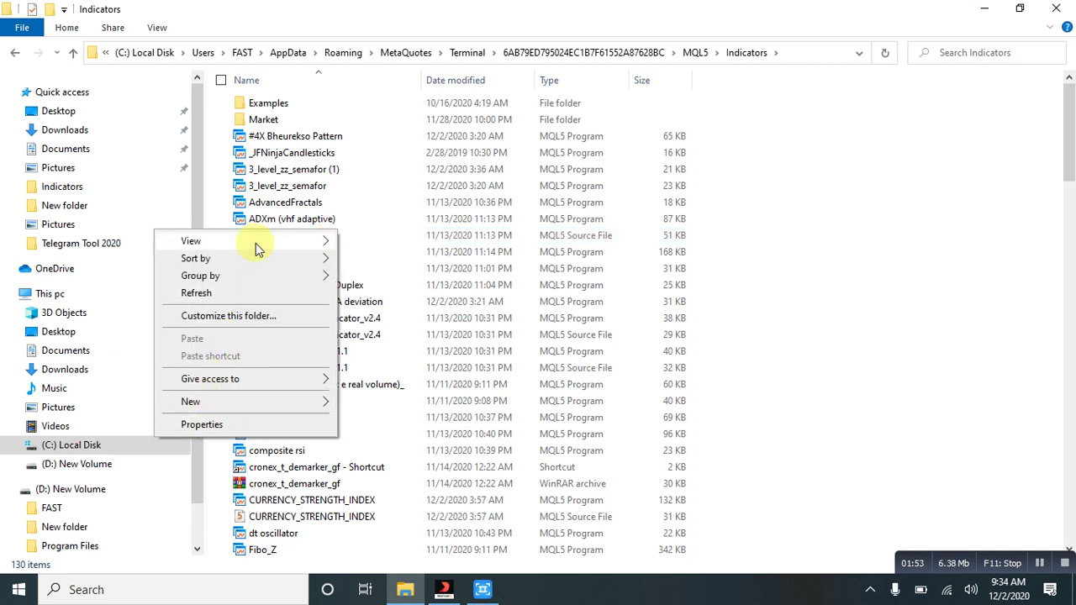
pyautogui.click(199, 293)
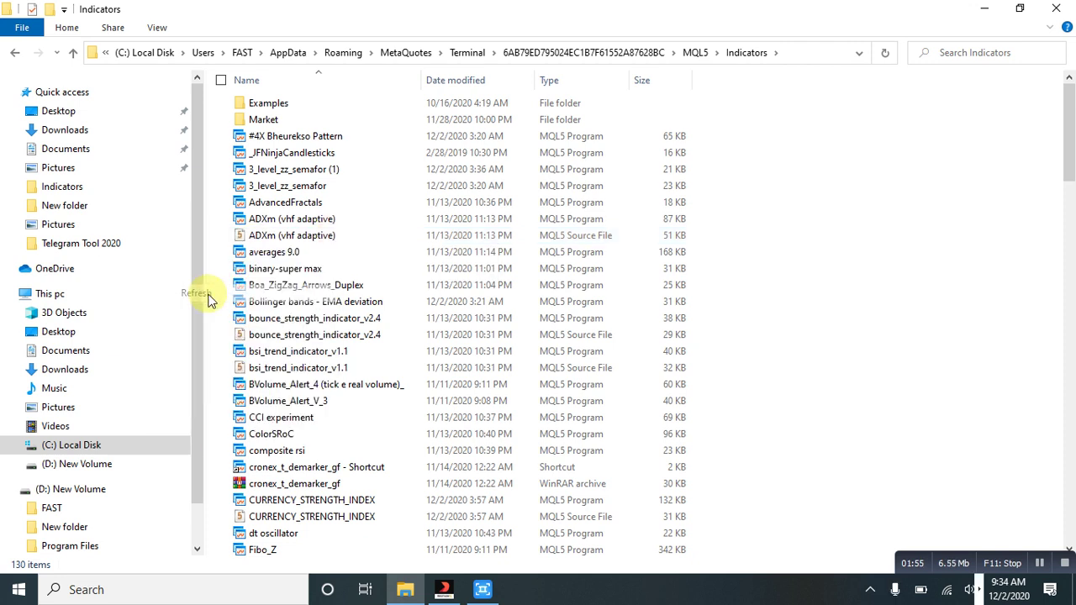
pyautogui.click(1057, 8)
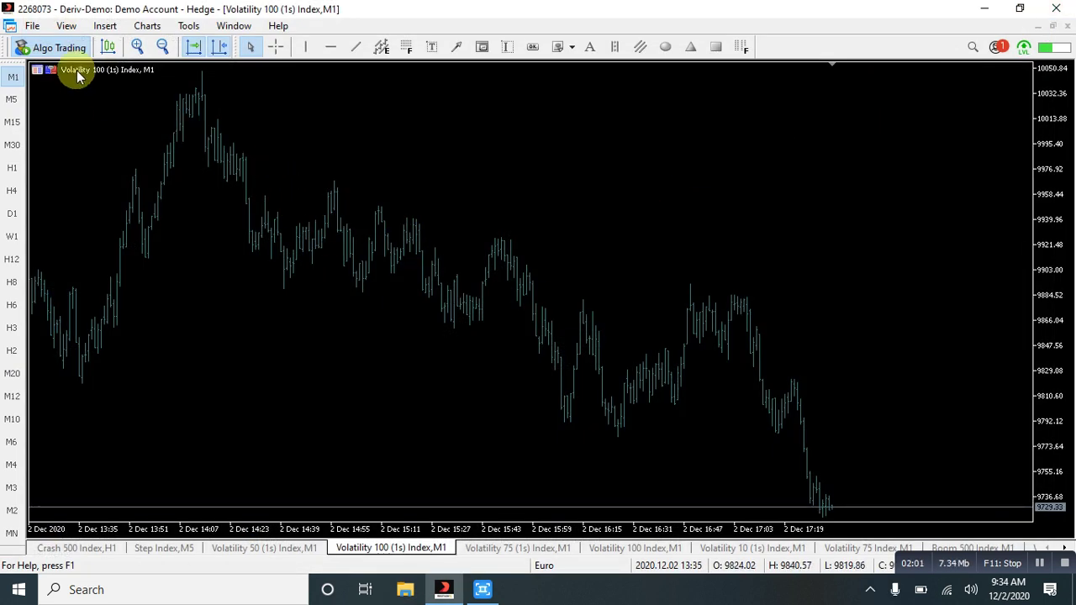
# Open the terminal's data folder again and go to MQL5\Profiles\Templates
pyautogui.click(32, 25)
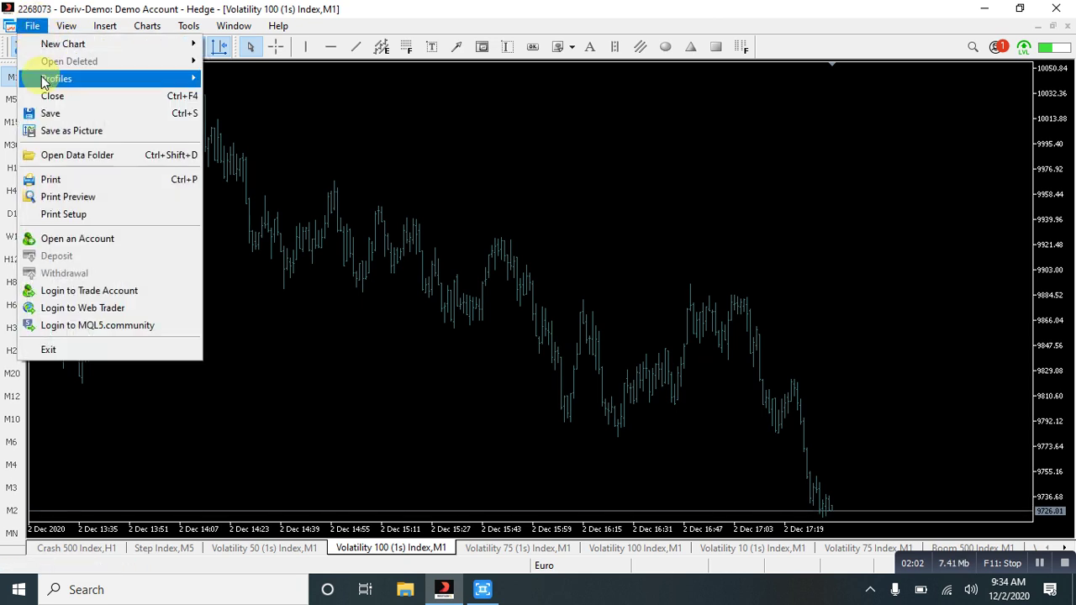
pyautogui.click(77, 156)
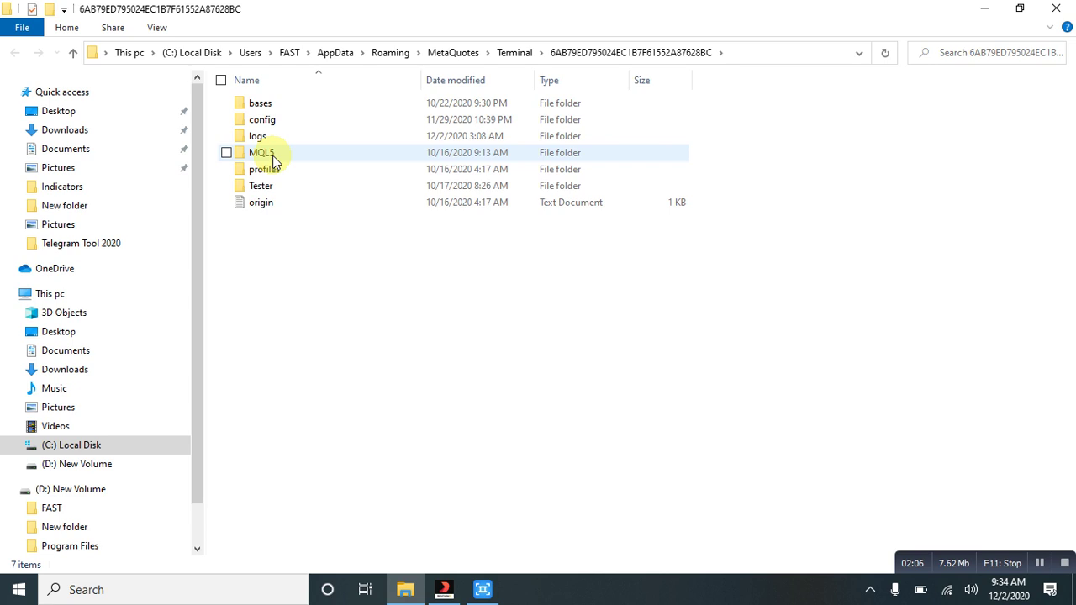
pyautogui.doubleClick(271, 155)
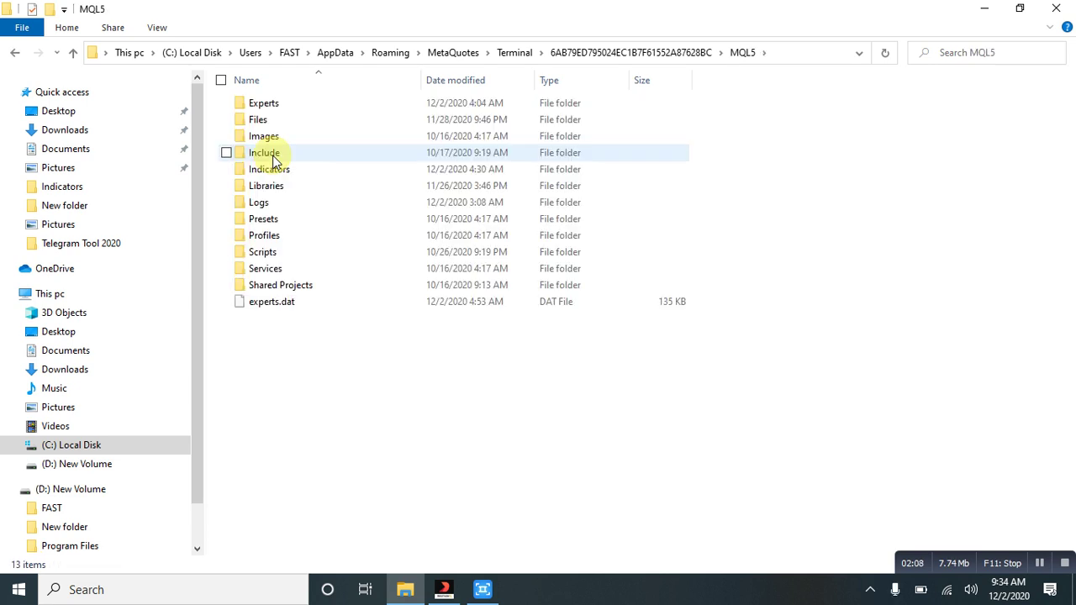
pyautogui.click(271, 237)
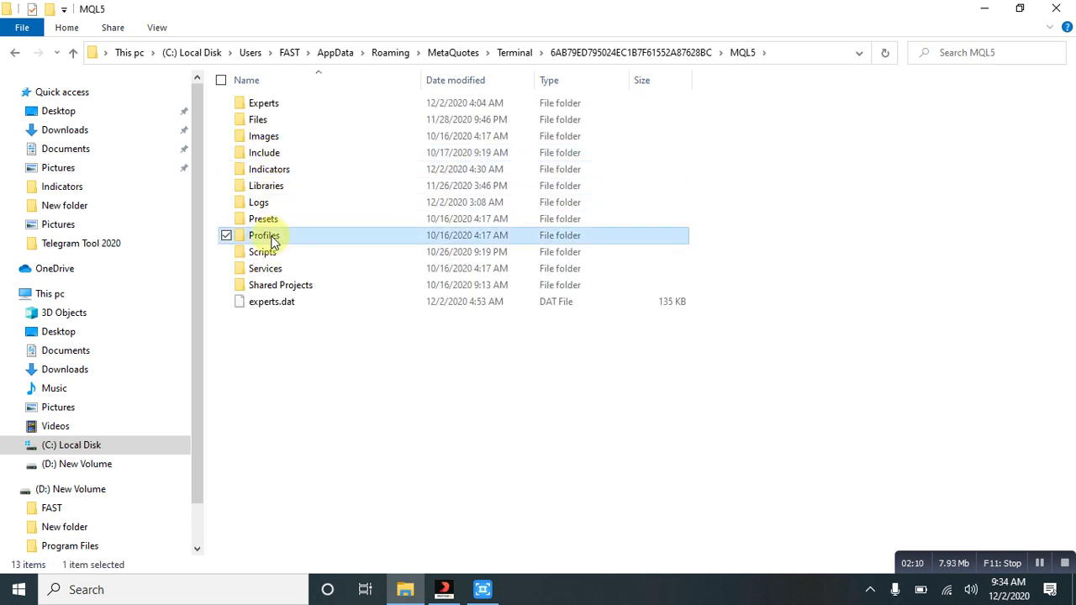
pyautogui.doubleClick(270, 237)
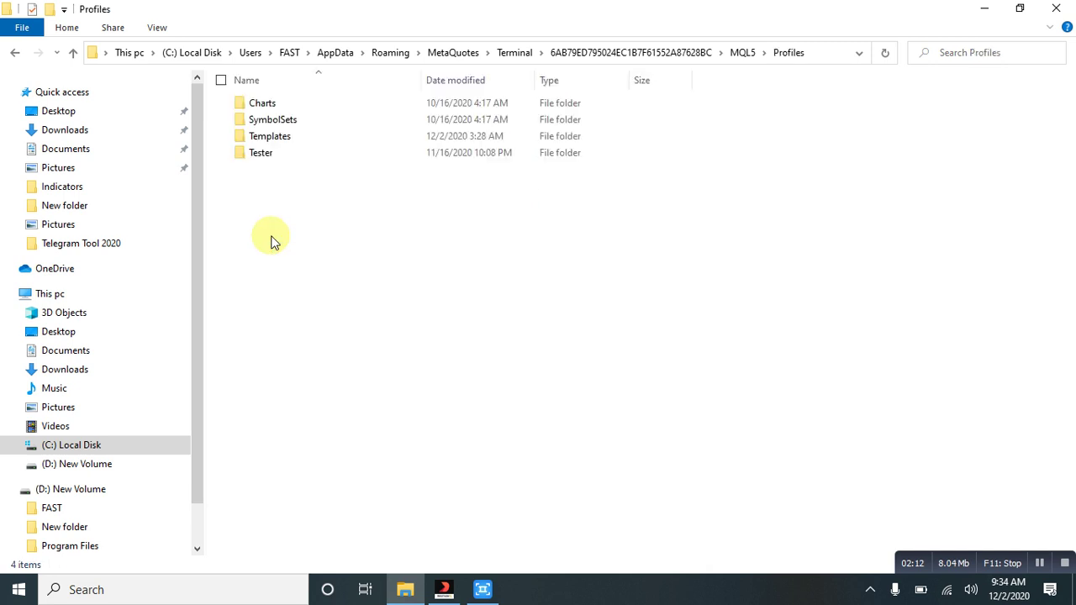
pyautogui.doubleClick(294, 143)
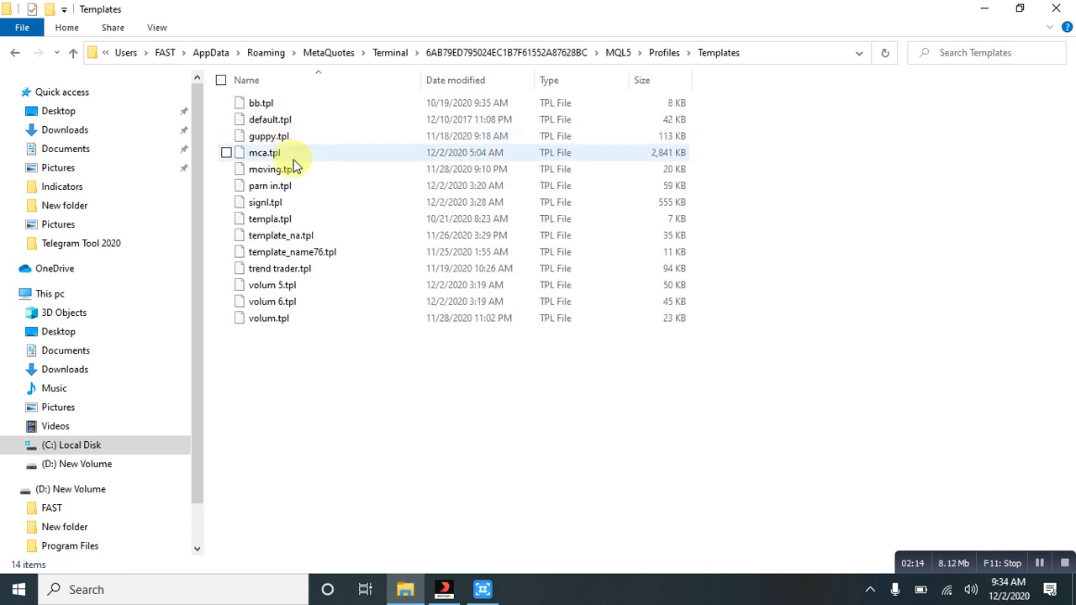
# Refresh the Templates folder and close its window
pyautogui.moveTo(288, 373); pyautogui.dragTo(360, 109)
pyautogui.click(361, 108)
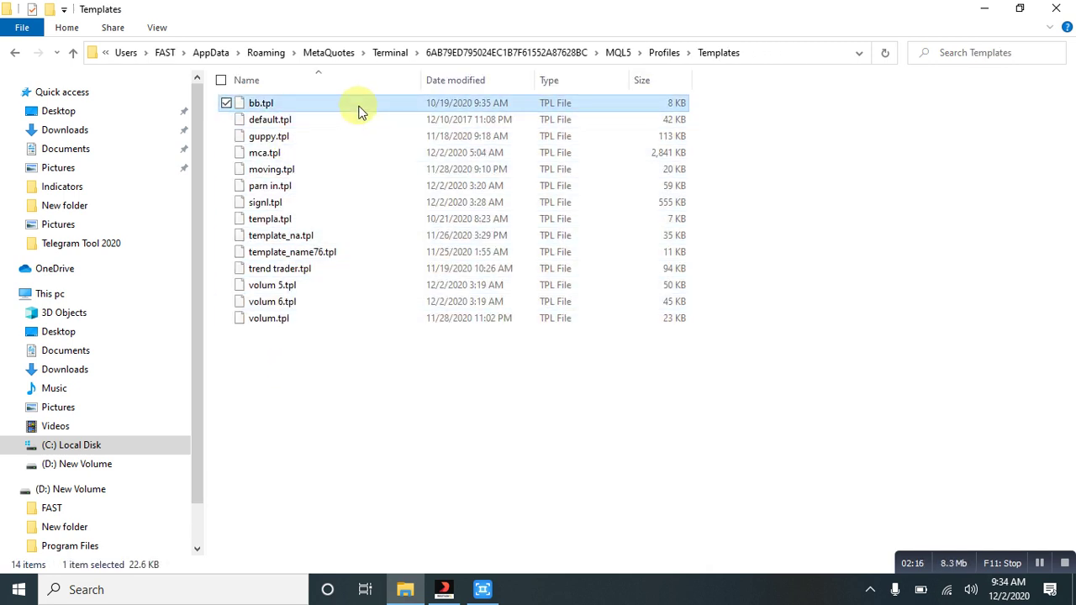
pyautogui.click(308, 360)
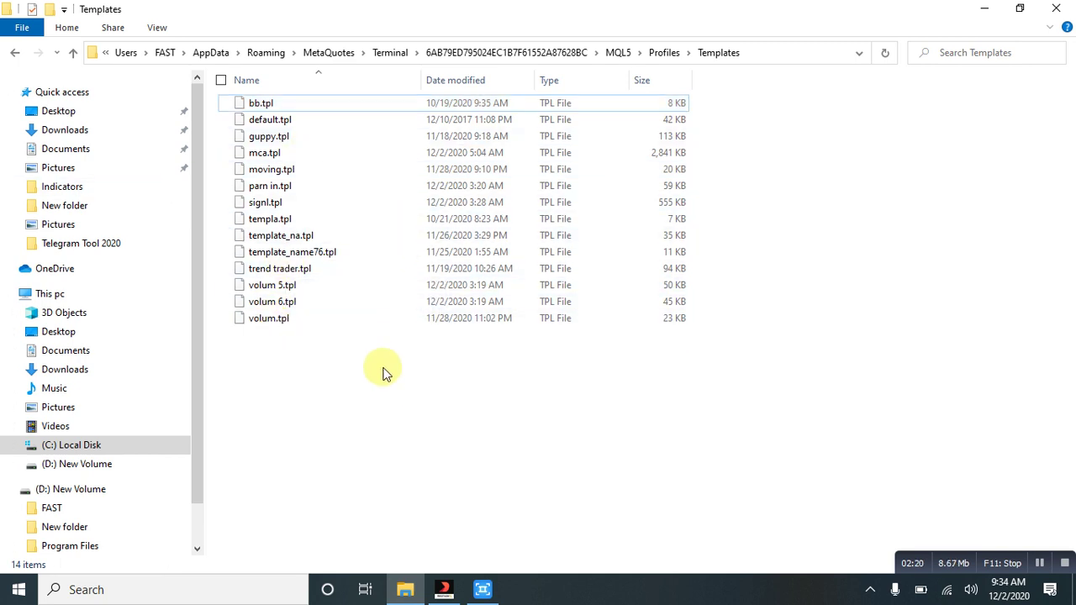
pyautogui.rightClick(409, 358)
pyautogui.click(280, 221)
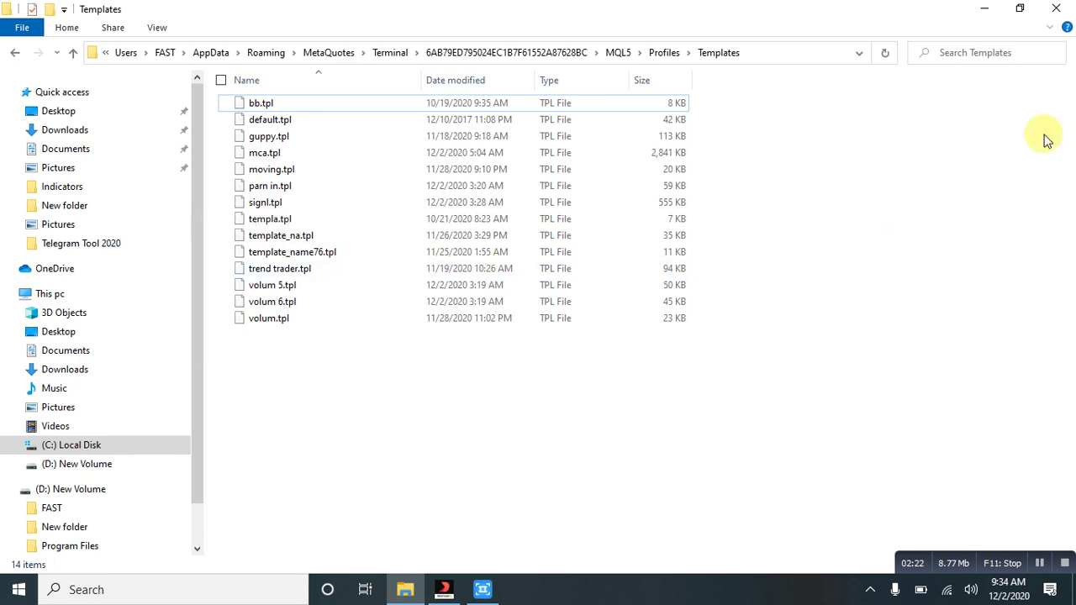
pyautogui.click(1056, 8)
# Refresh the Volatility 100 (1s) Index chart and the Navigator's indicator list, leaving the Navigator closed
pyautogui.rightClick(335, 145)
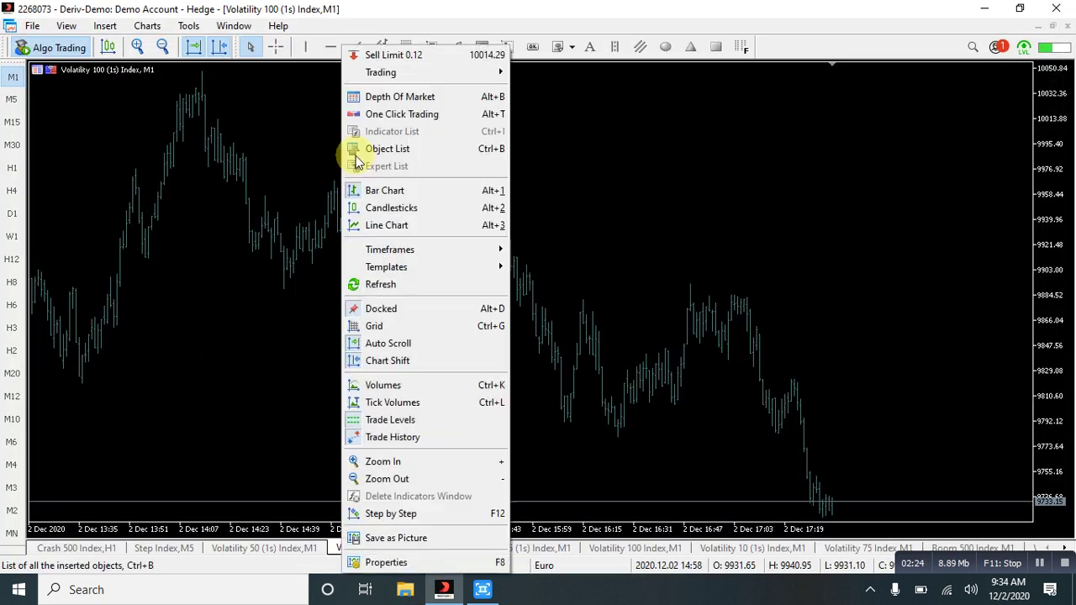
pyautogui.click(376, 284)
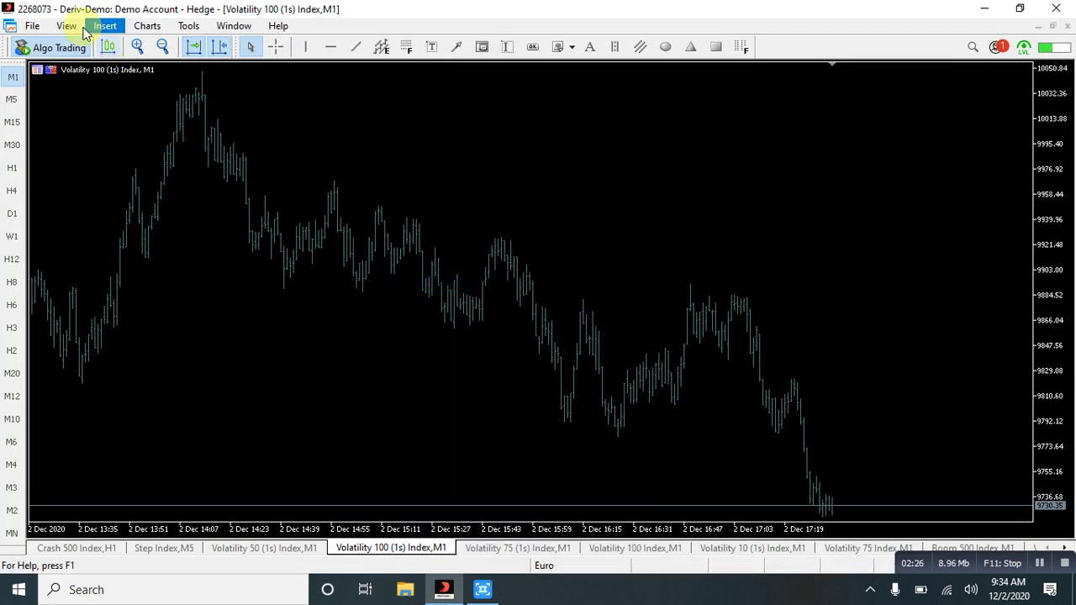
pyautogui.click(68, 26)
pyautogui.click(106, 204)
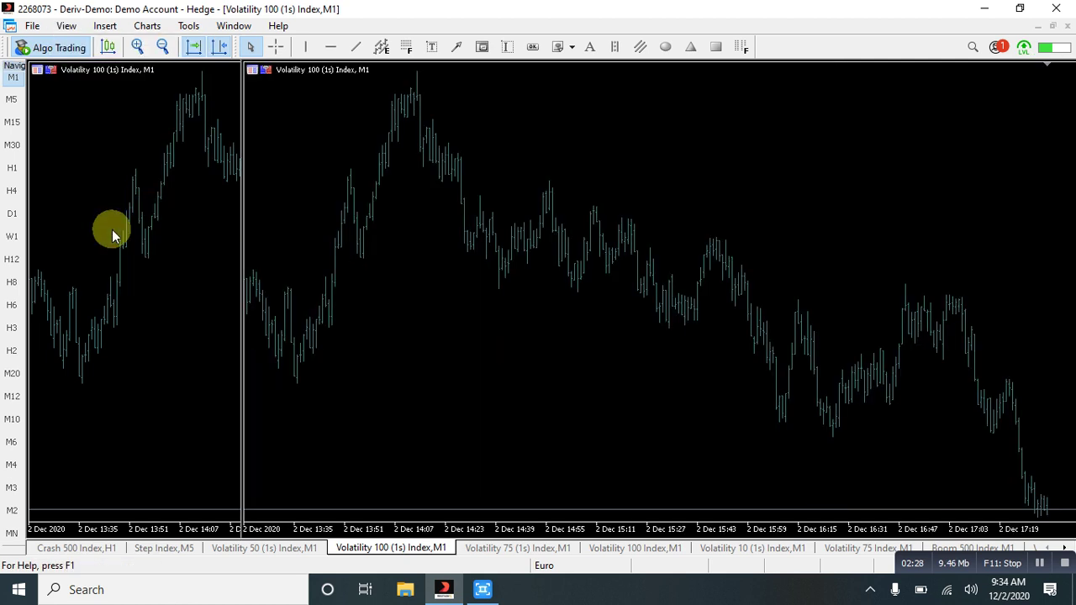
pyautogui.rightClick(93, 278)
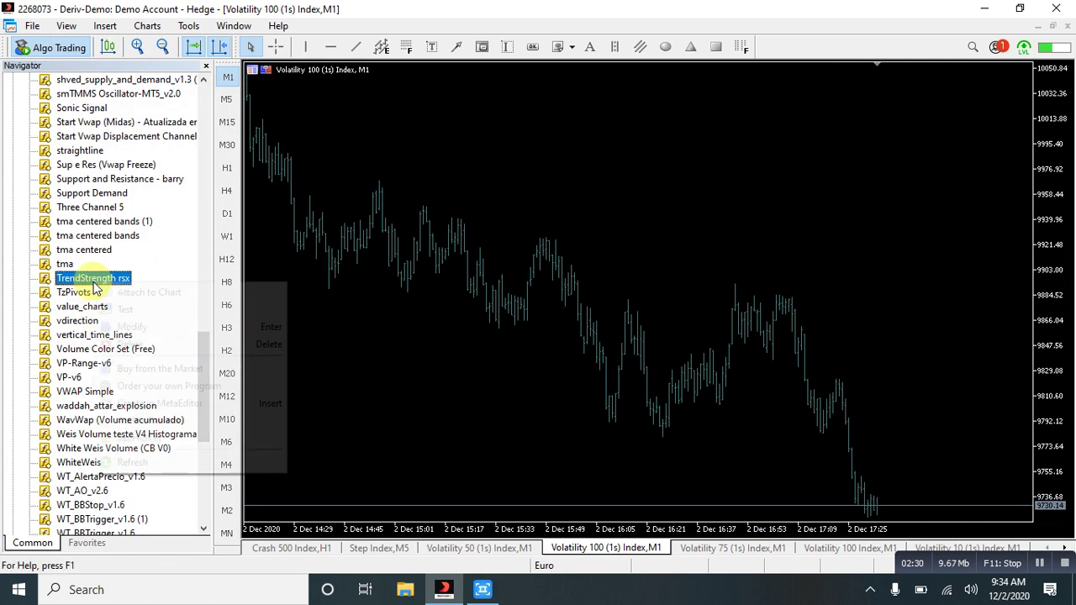
pyautogui.click(141, 464)
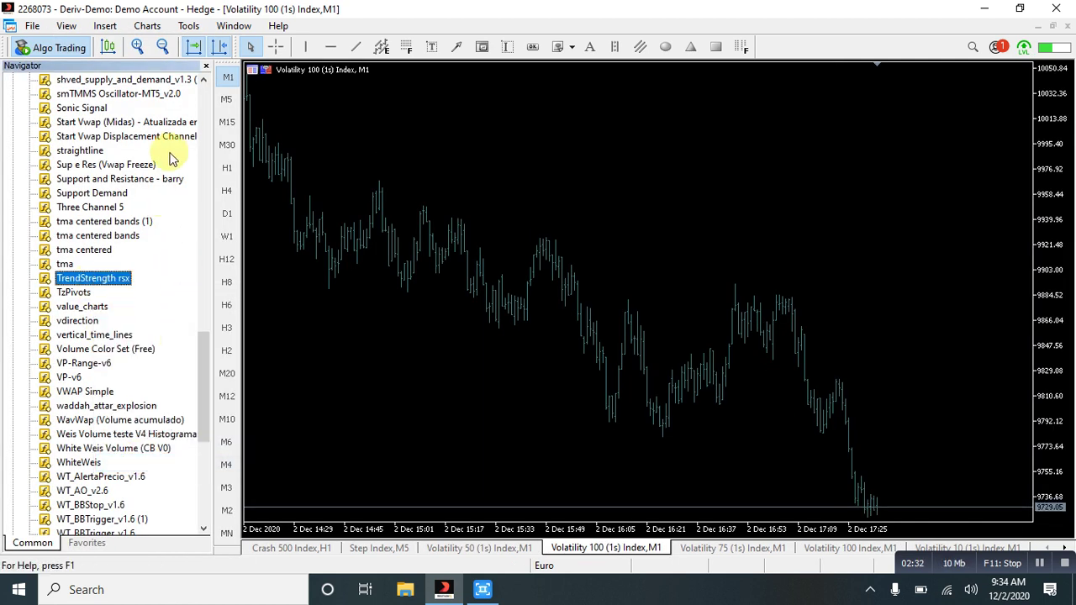
pyautogui.click(207, 66)
# Apply the mca template to the Volatility 100 (1s) Index chart
pyautogui.rightClick(350, 110)
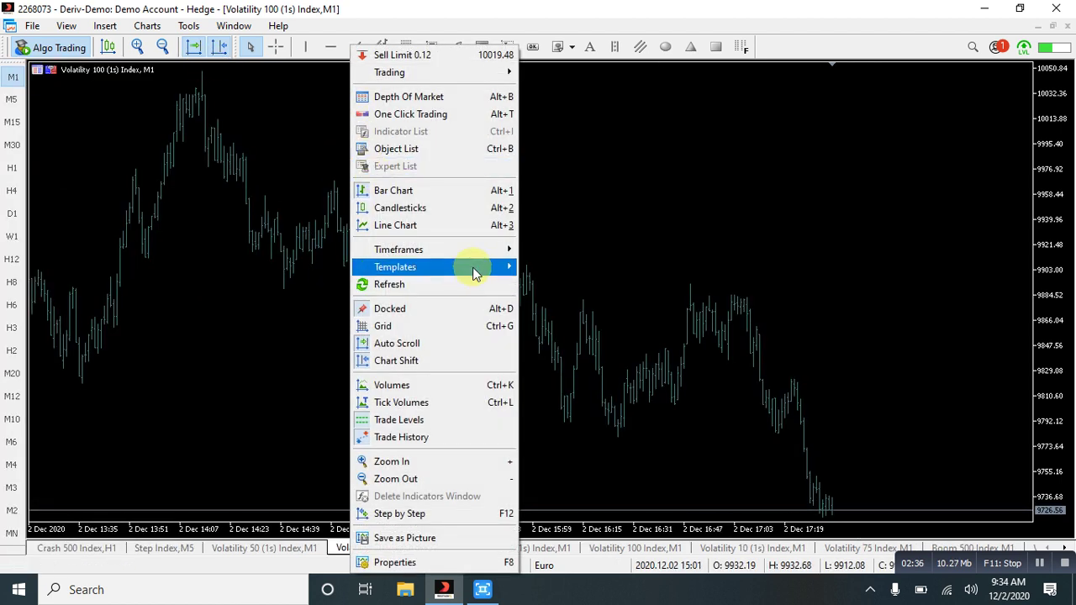
pyautogui.moveTo(475, 269)
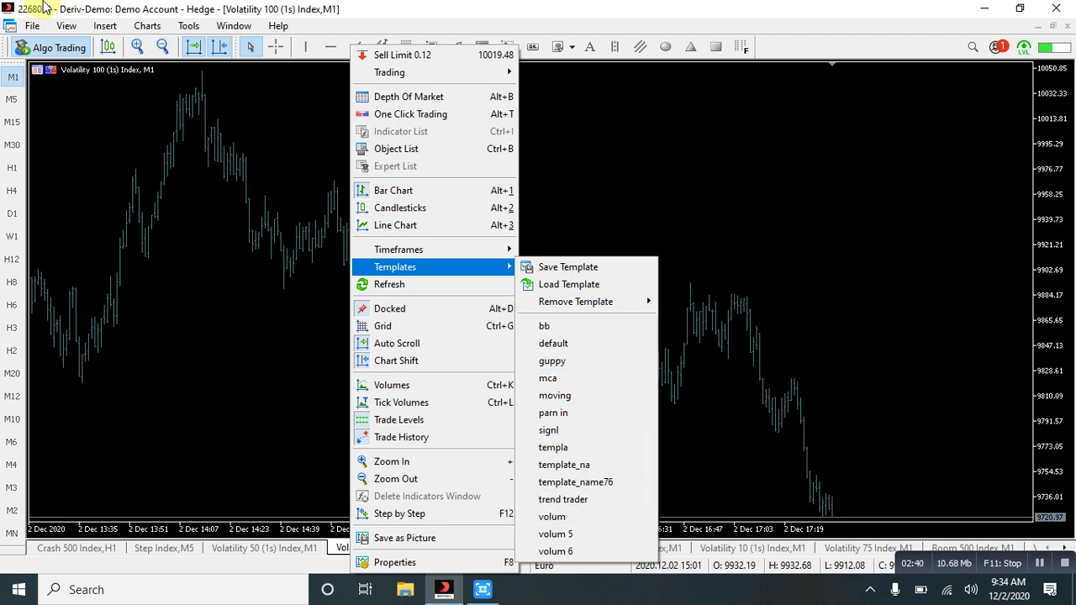
pyautogui.click(63, 27)
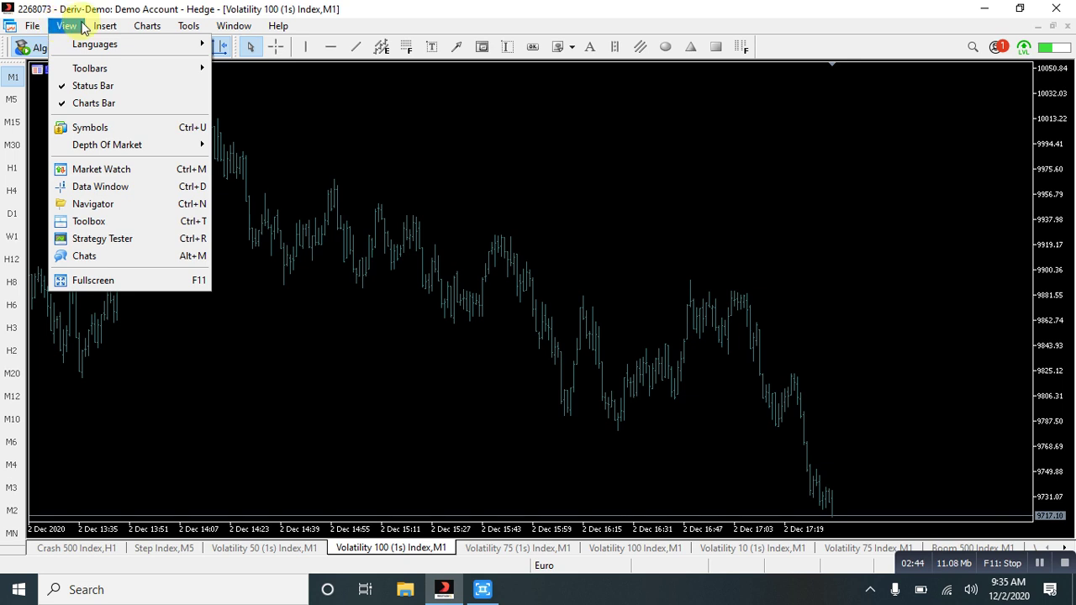
pyautogui.moveTo(98, 22)
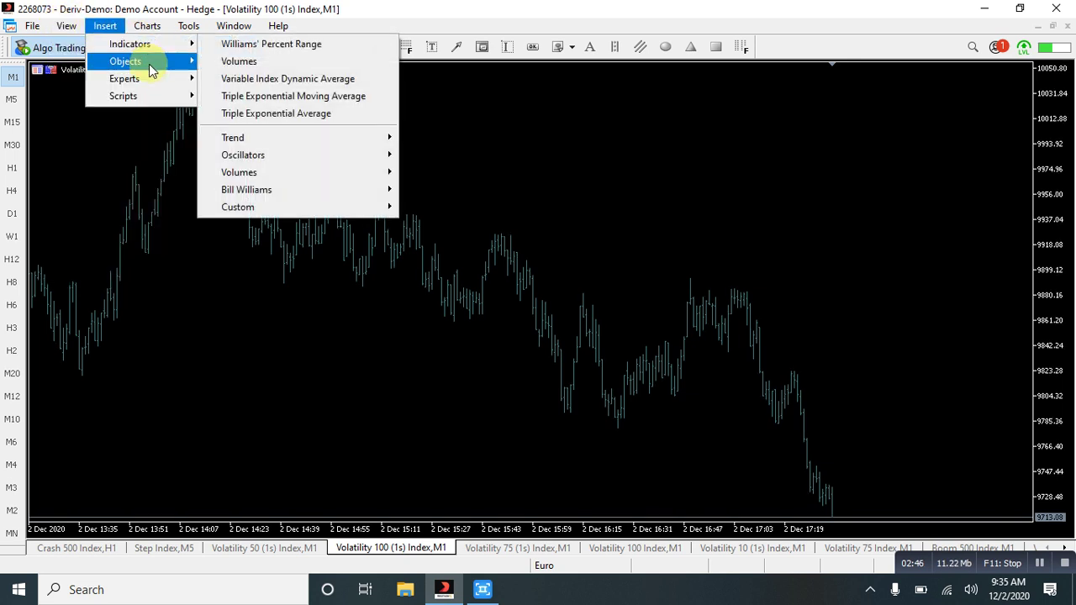
pyautogui.moveTo(160, 94)
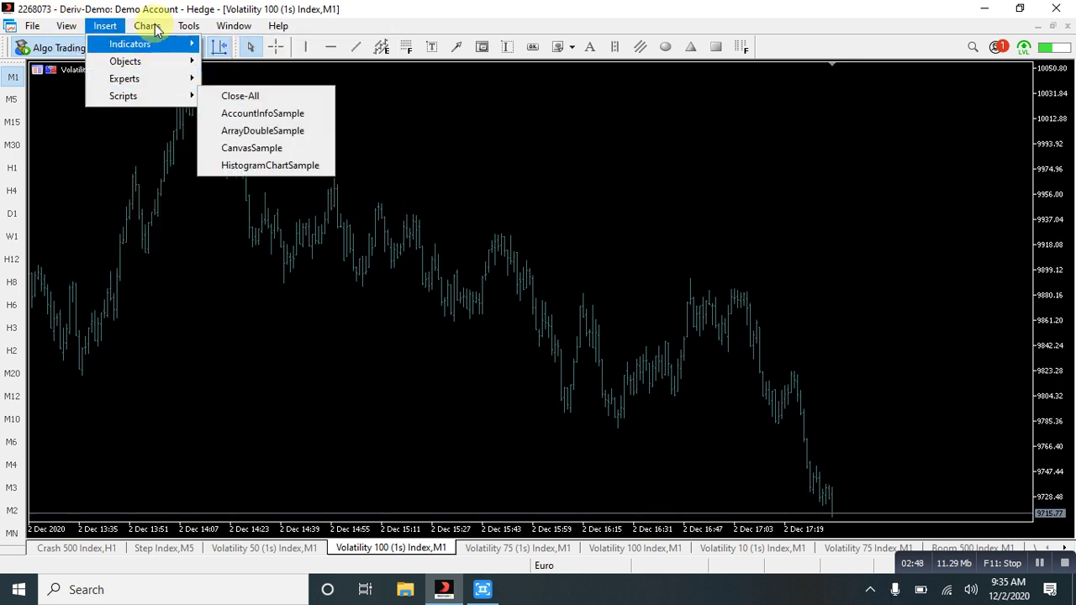
pyautogui.moveTo(186, 33)
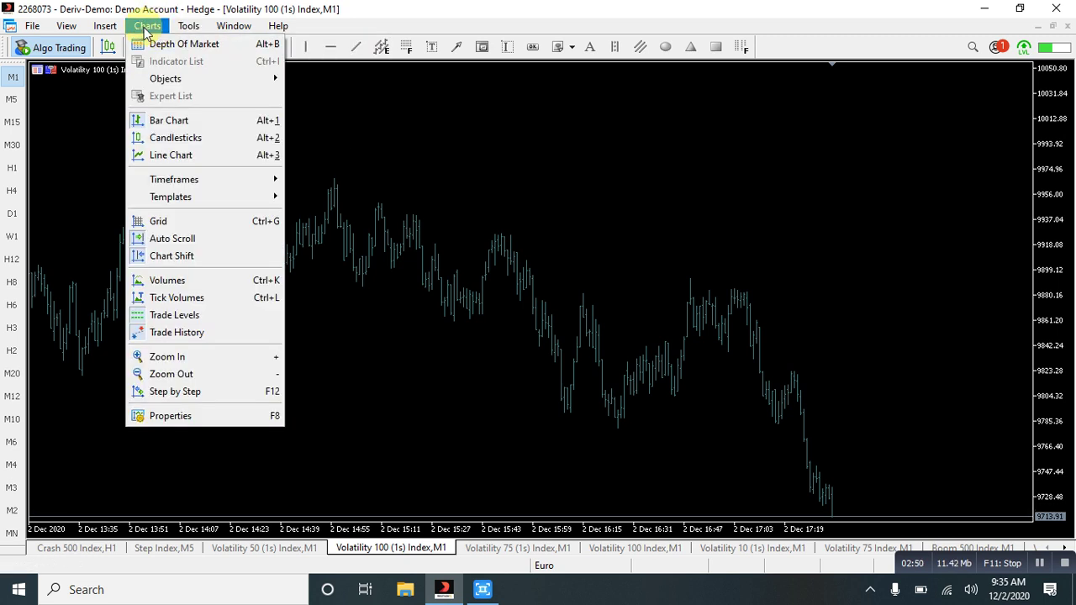
pyautogui.moveTo(181, 197)
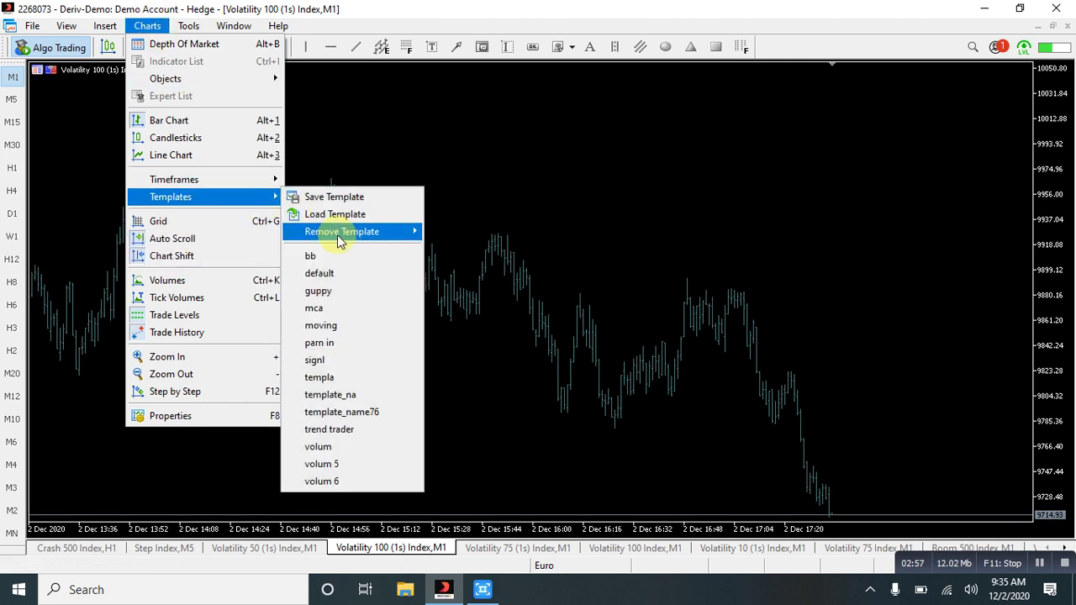
pyautogui.click(355, 307)
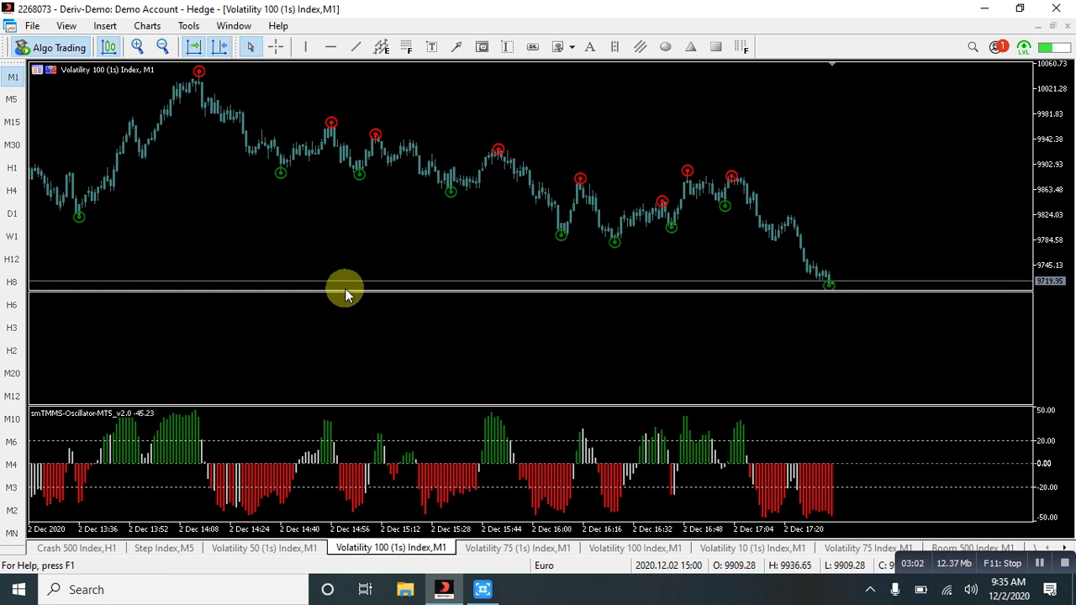
# Open the chart's indicator list and review the common, input and color settings of ZigZag_NK_Arrows
pyautogui.rightClick(347, 292)
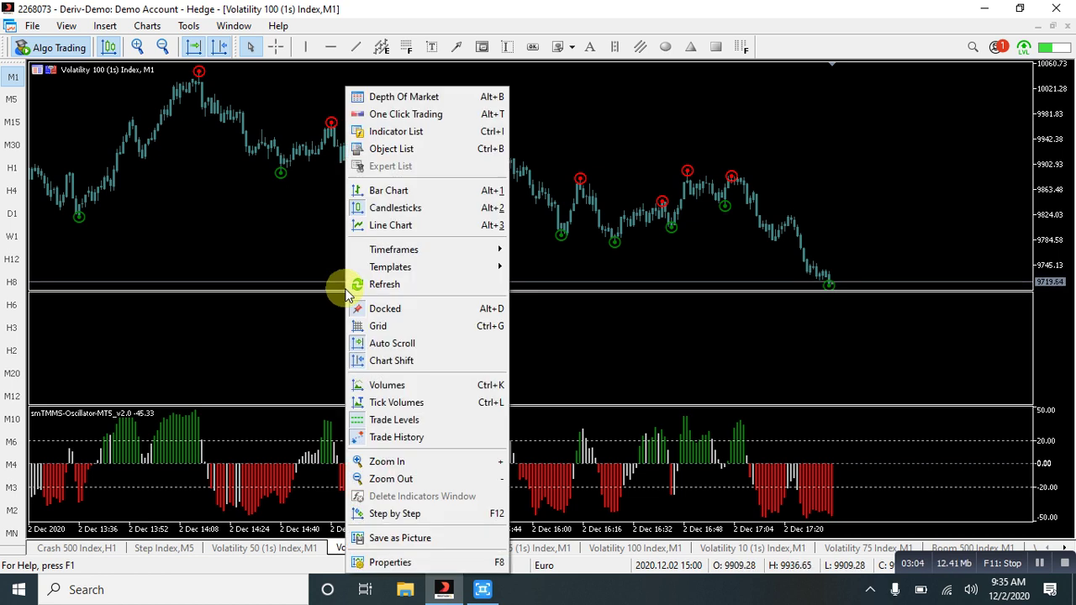
pyautogui.click(361, 132)
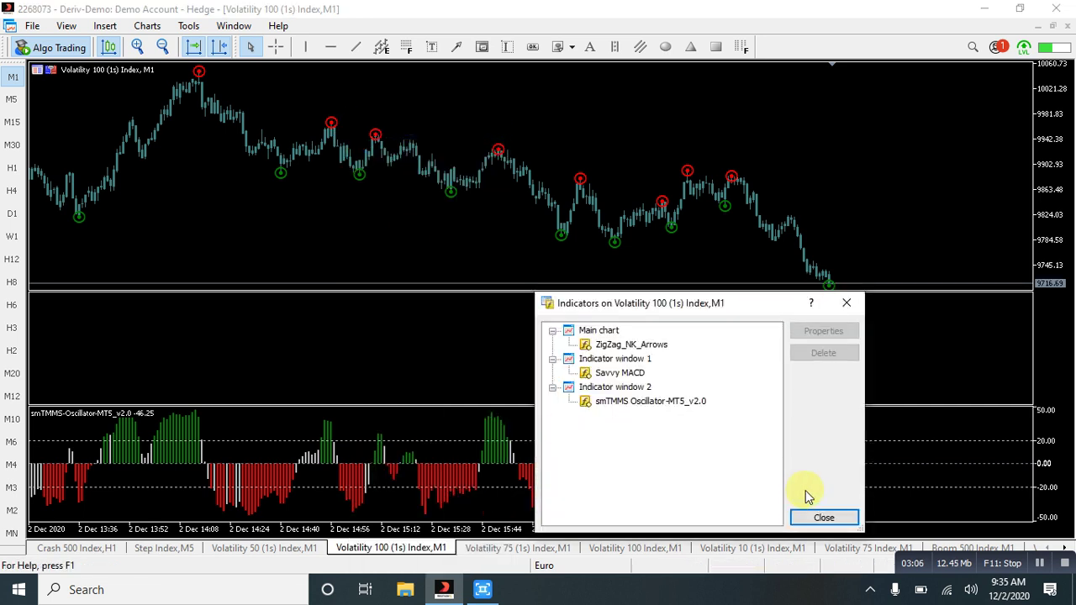
pyautogui.click(646, 352)
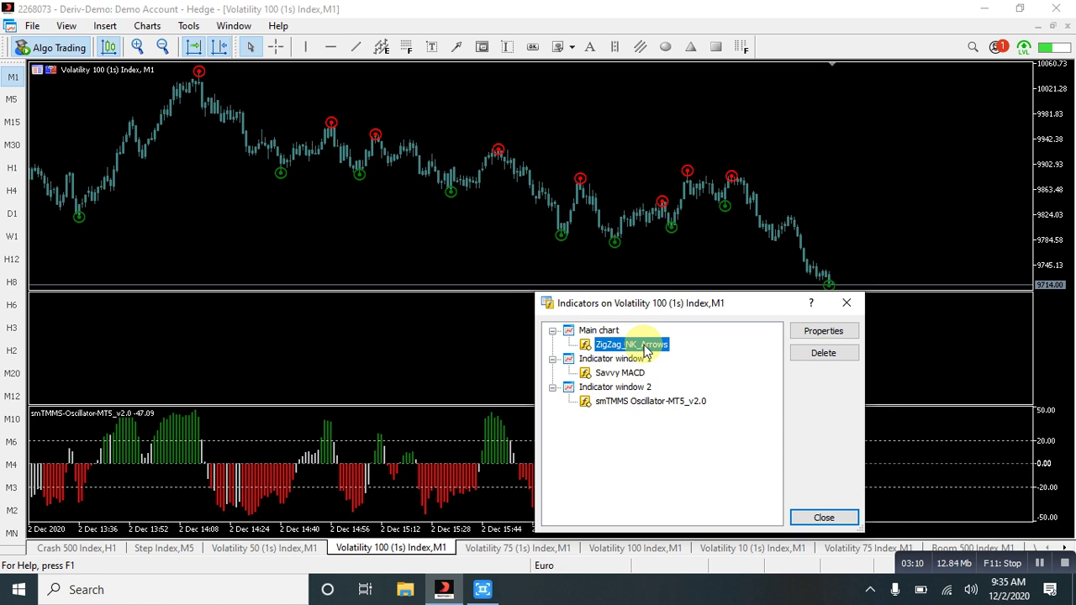
pyautogui.doubleClick(646, 351)
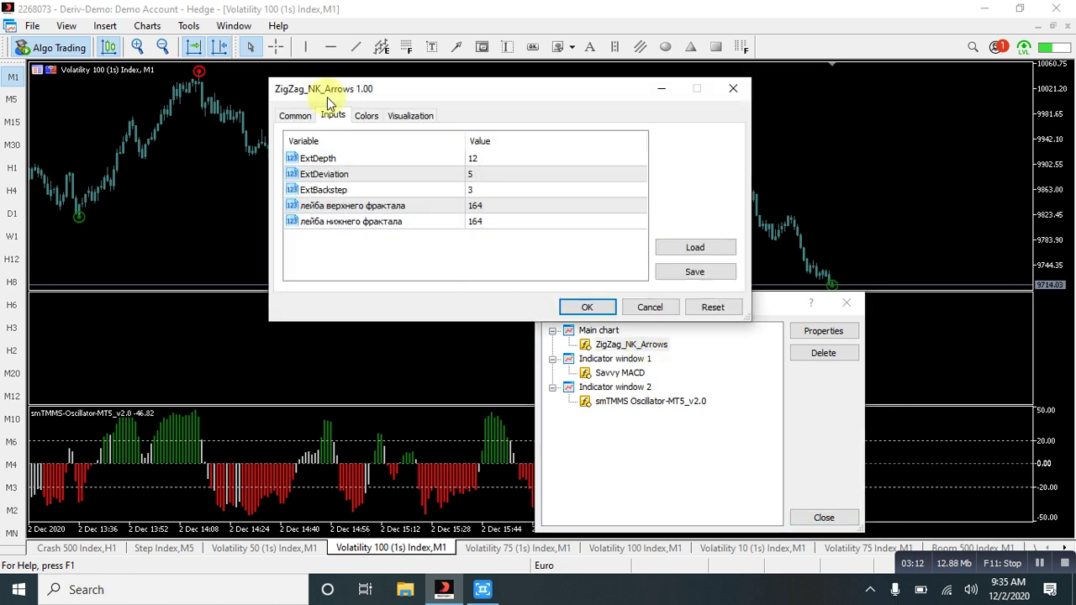
pyautogui.click(287, 115)
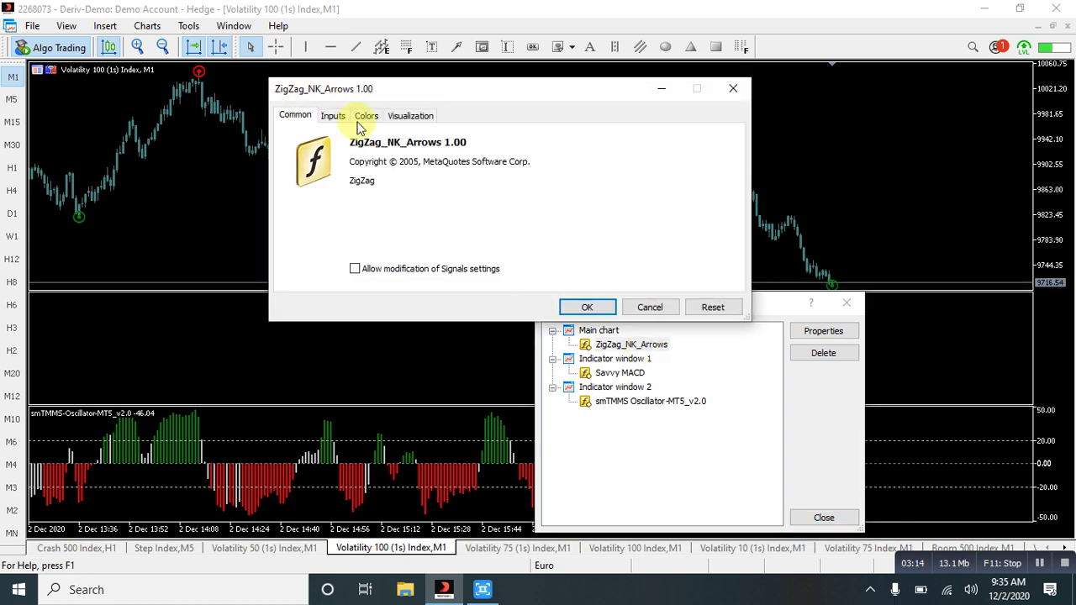
pyautogui.click(330, 117)
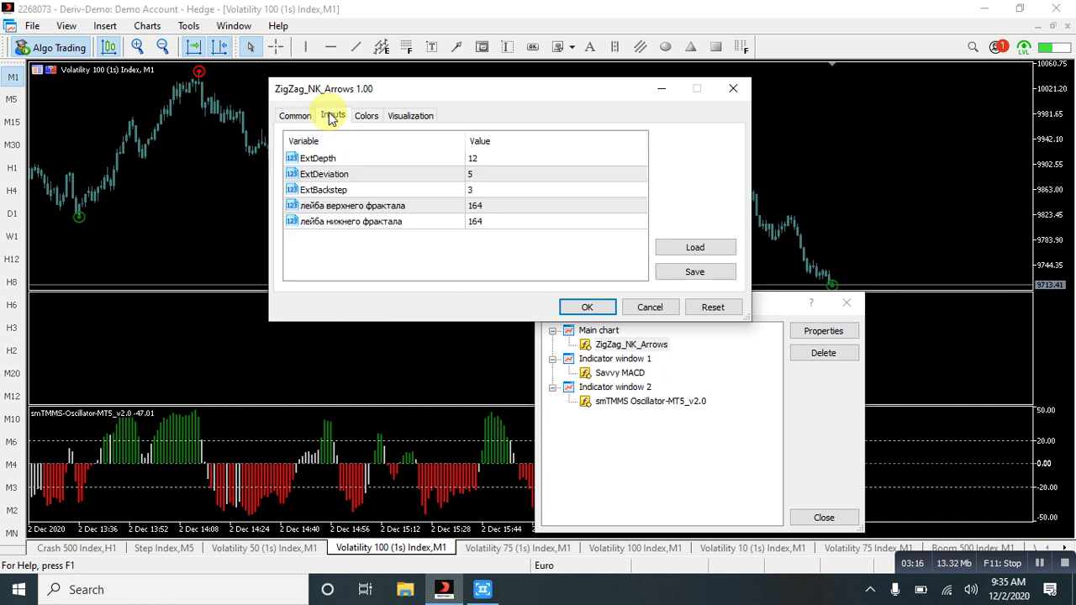
pyautogui.click(367, 116)
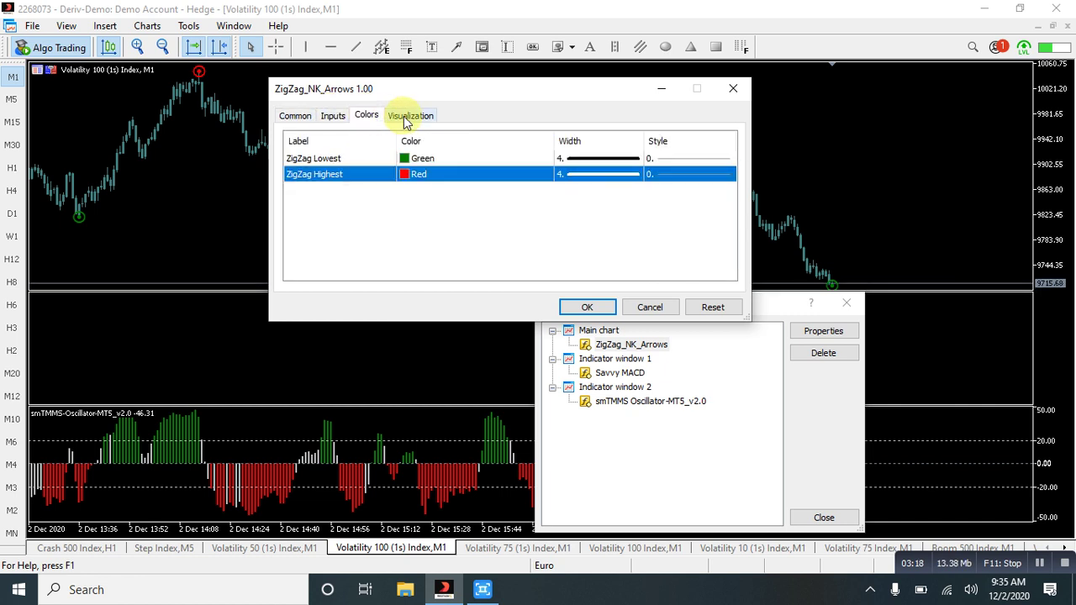
pyautogui.click(349, 159)
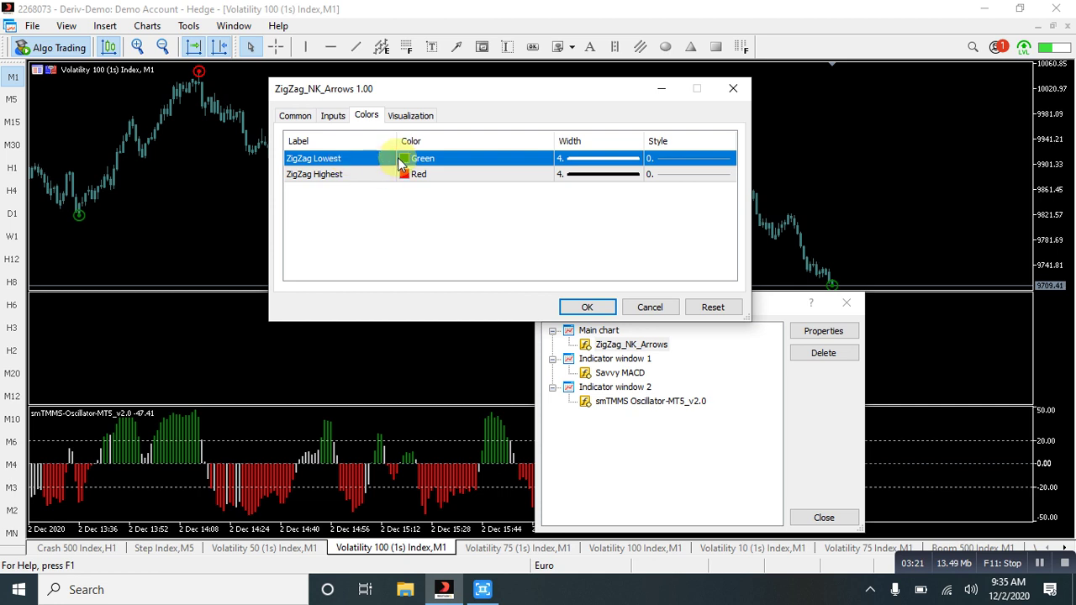
pyautogui.click(337, 178)
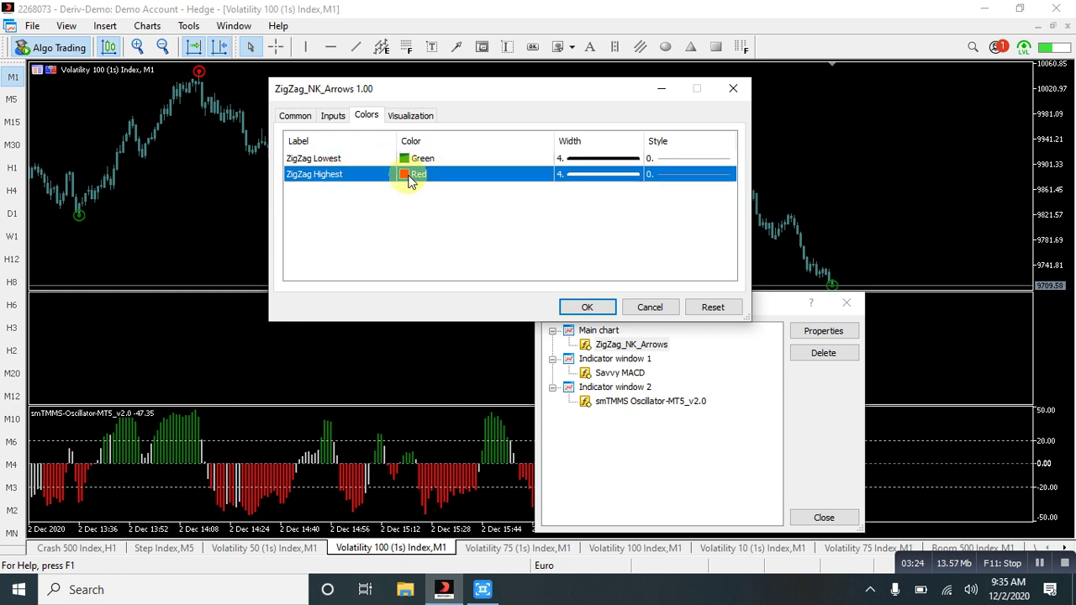
pyautogui.click(587, 307)
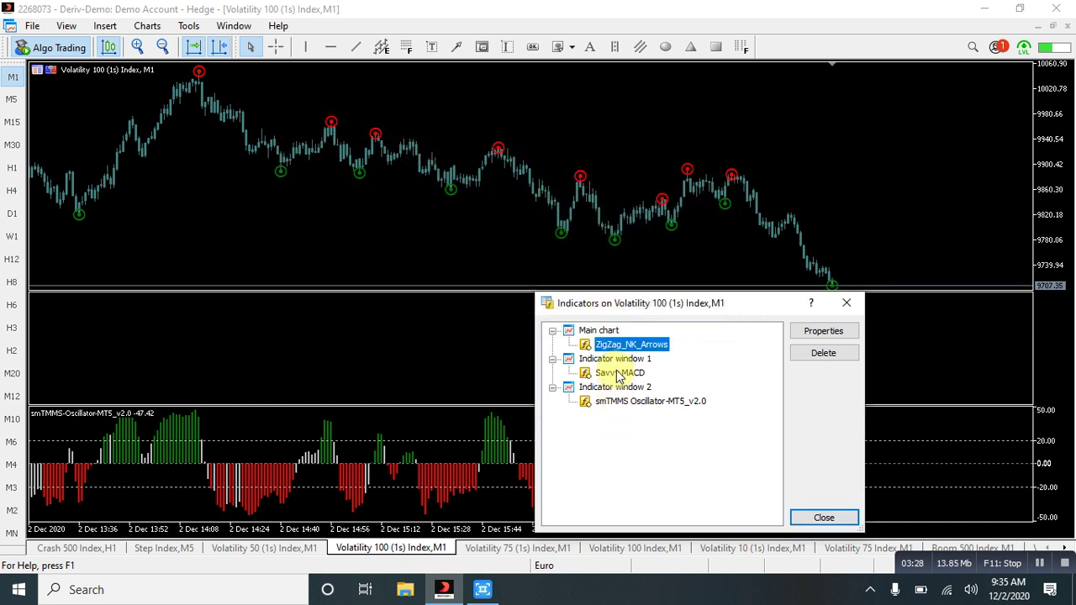
# Go through the Savvy MACD indicator's settings and allow DLL imports for it
pyautogui.doubleClick(618, 374)
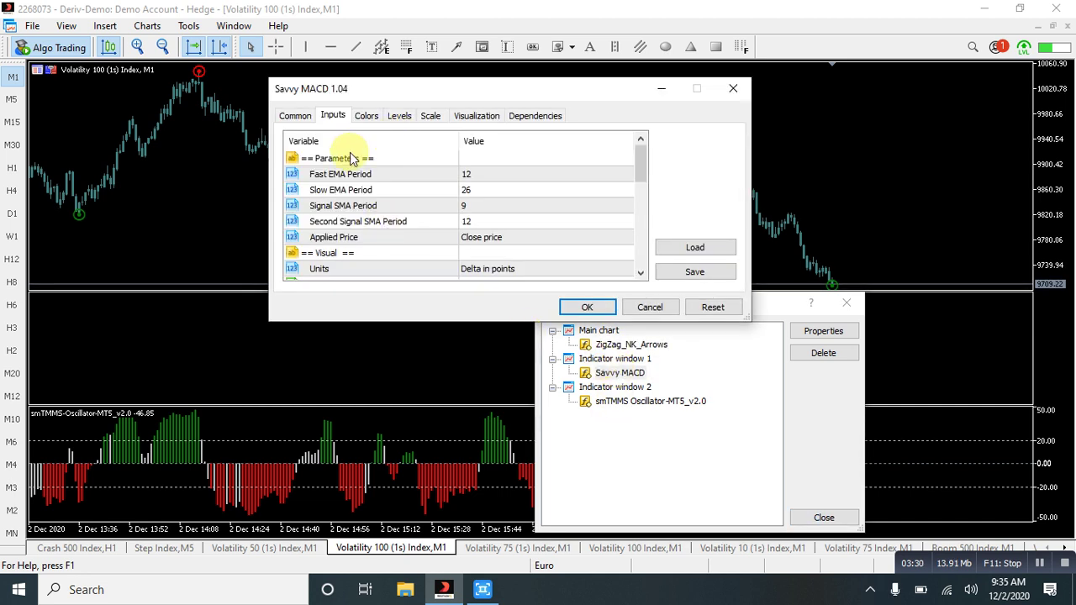
pyautogui.click(292, 115)
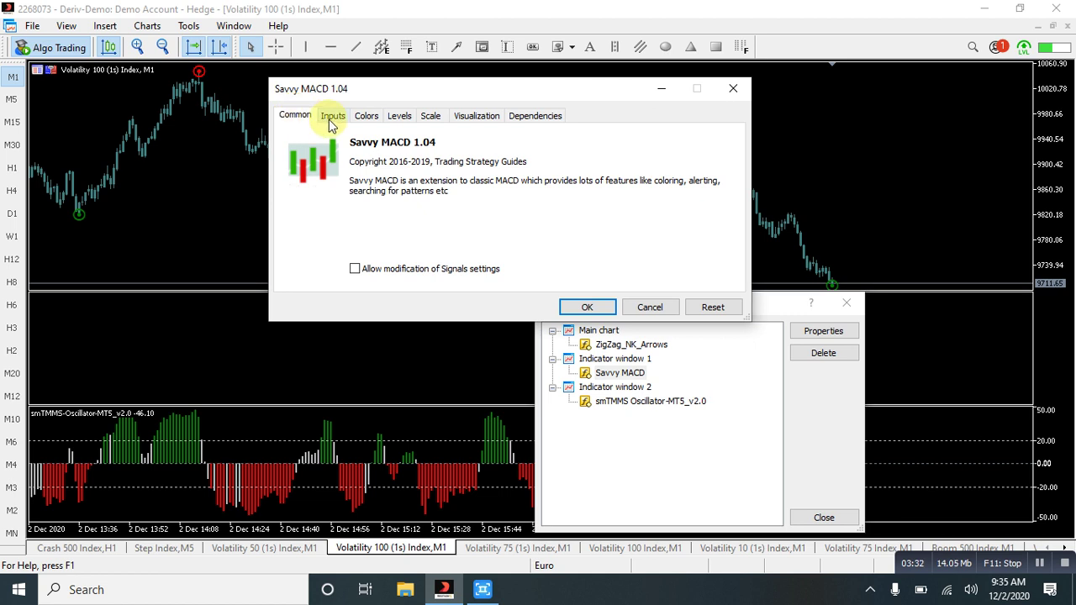
pyautogui.click(332, 116)
pyautogui.click(366, 122)
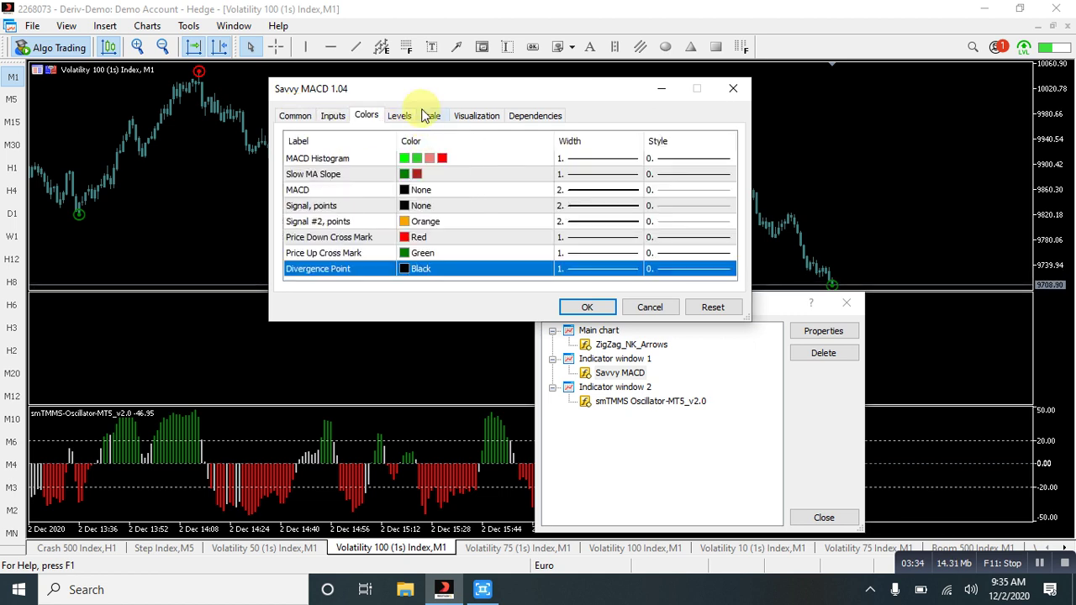
pyautogui.click(405, 118)
pyautogui.click(429, 118)
pyautogui.click(470, 119)
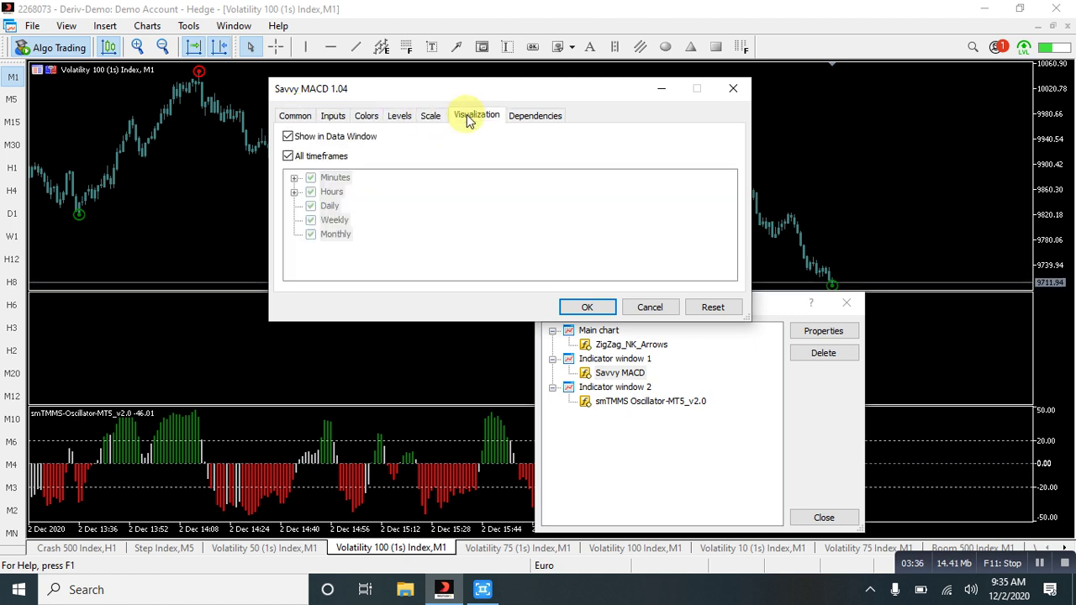
pyautogui.click(532, 118)
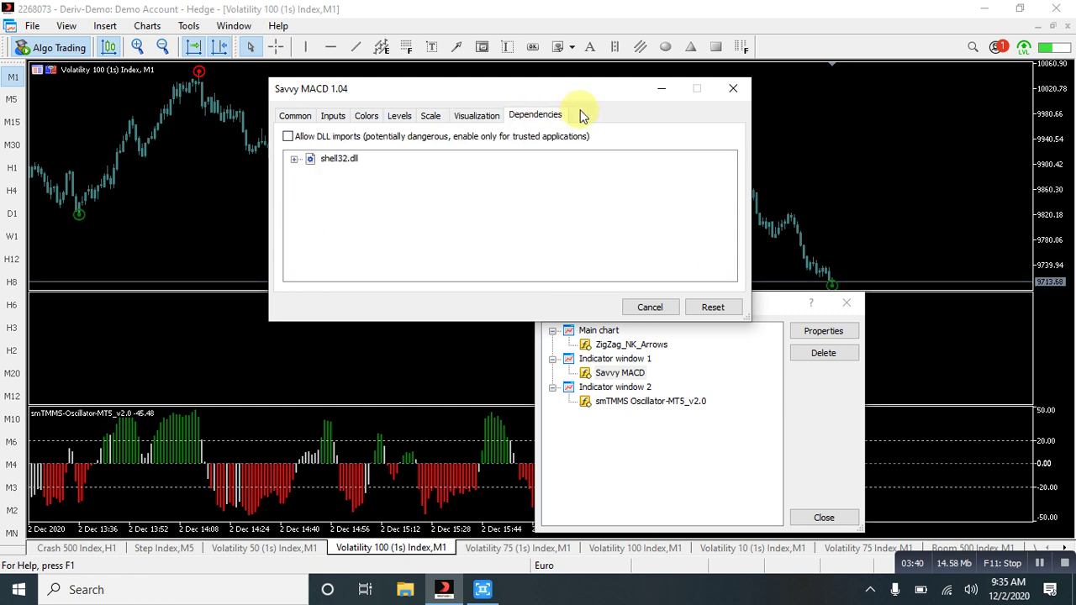
pyautogui.click(286, 137)
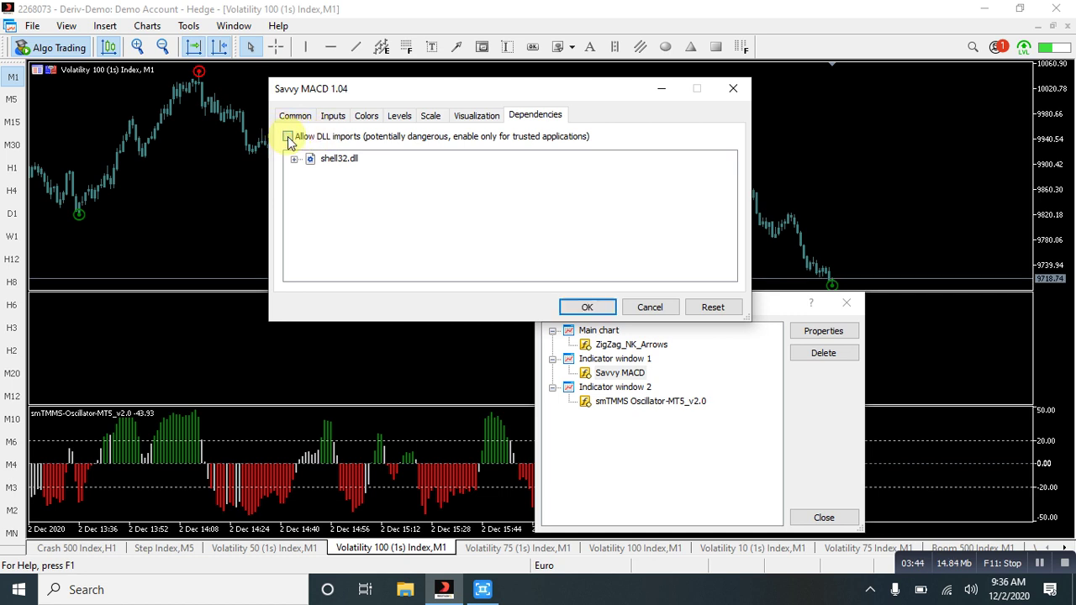
pyautogui.click(586, 308)
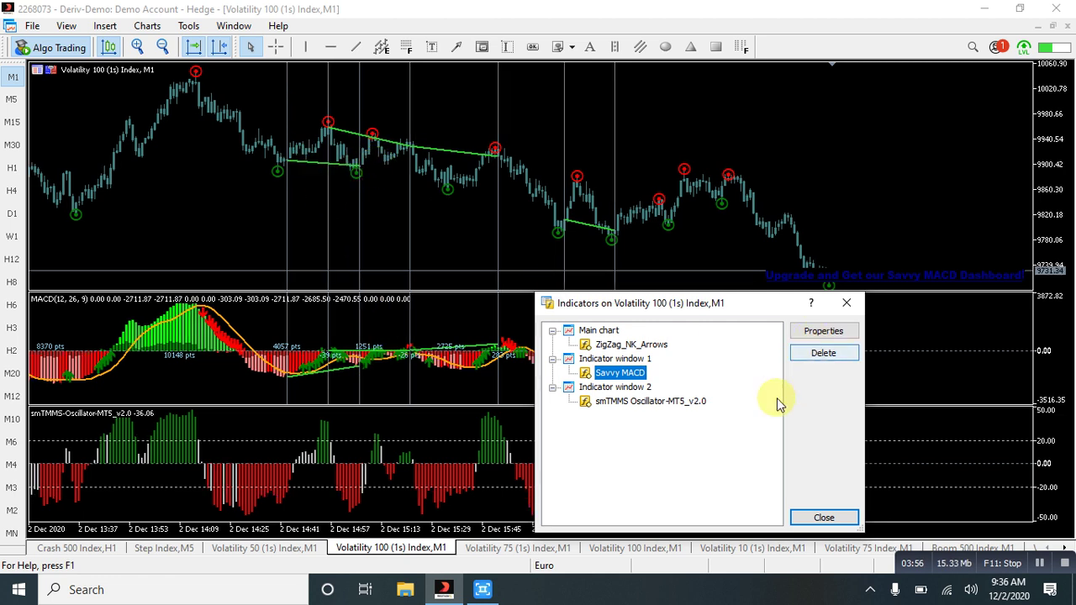
# Review the common, level, scale and visualization settings of smTMMS Oscillator-MT5_v2.0, accept them and close the chart's indicator list
pyautogui.click(652, 401)
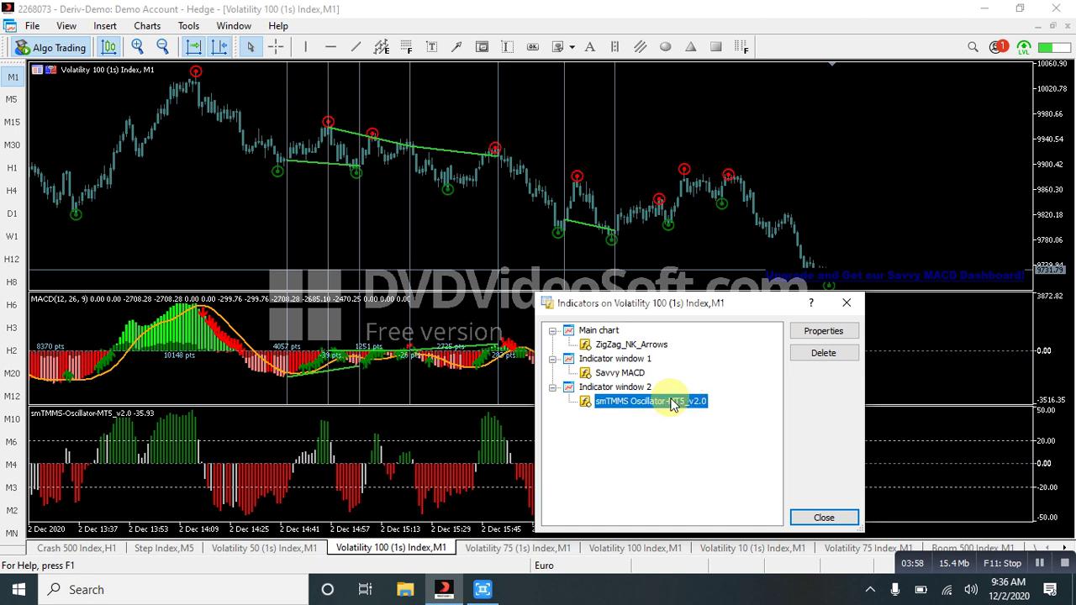
pyautogui.doubleClick(673, 403)
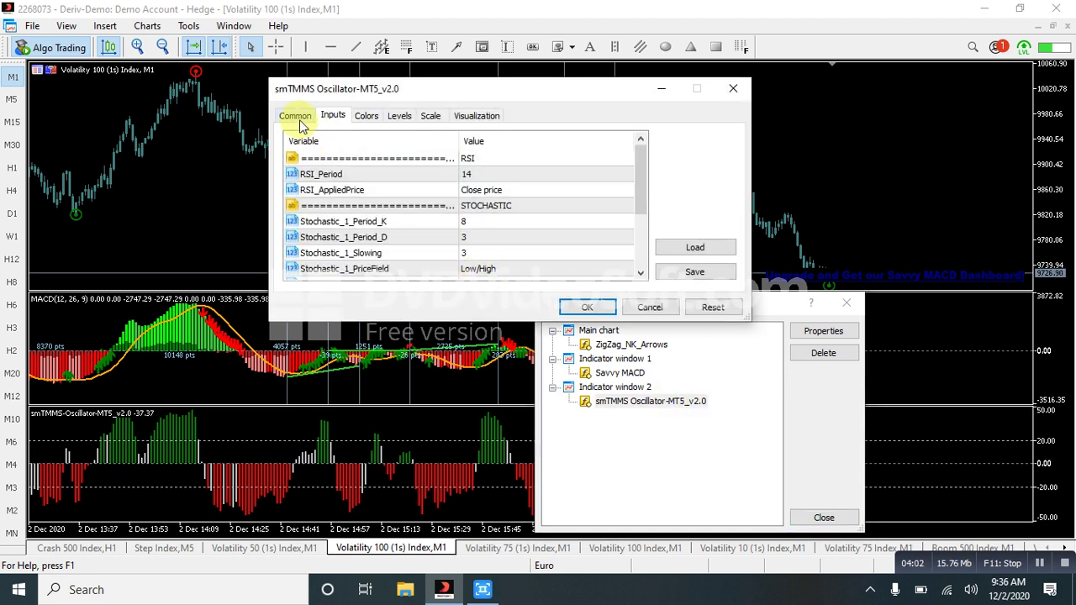
pyautogui.click(296, 118)
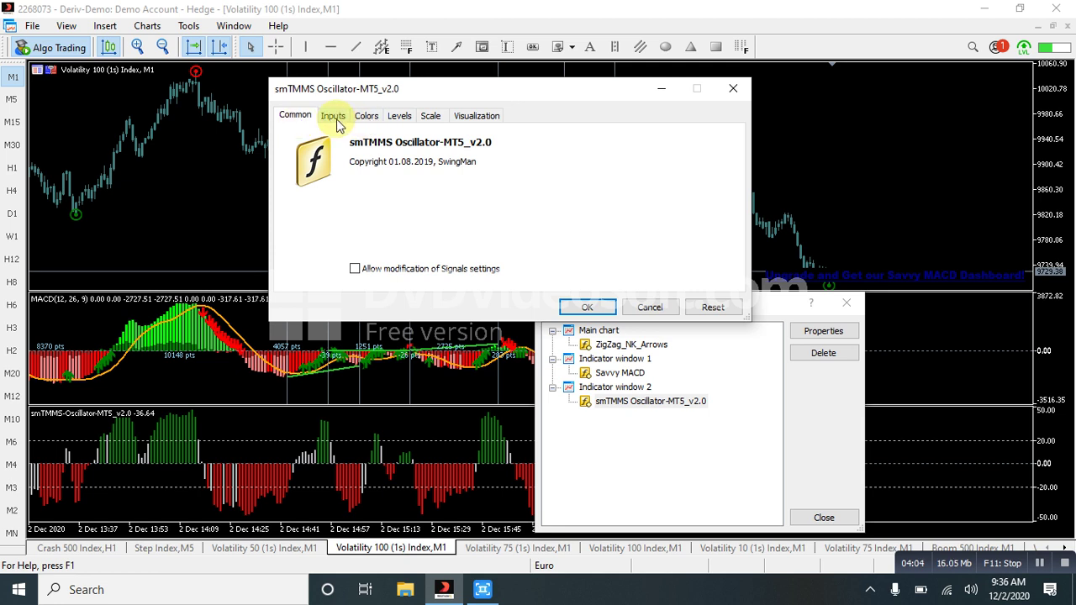
pyautogui.click(408, 118)
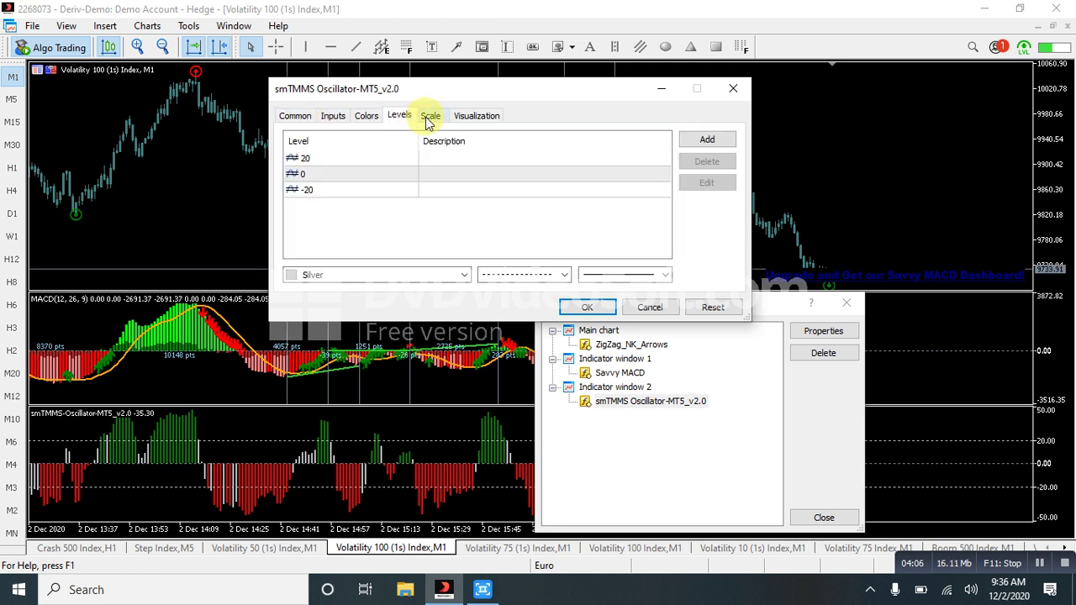
pyautogui.click(429, 119)
pyautogui.click(495, 119)
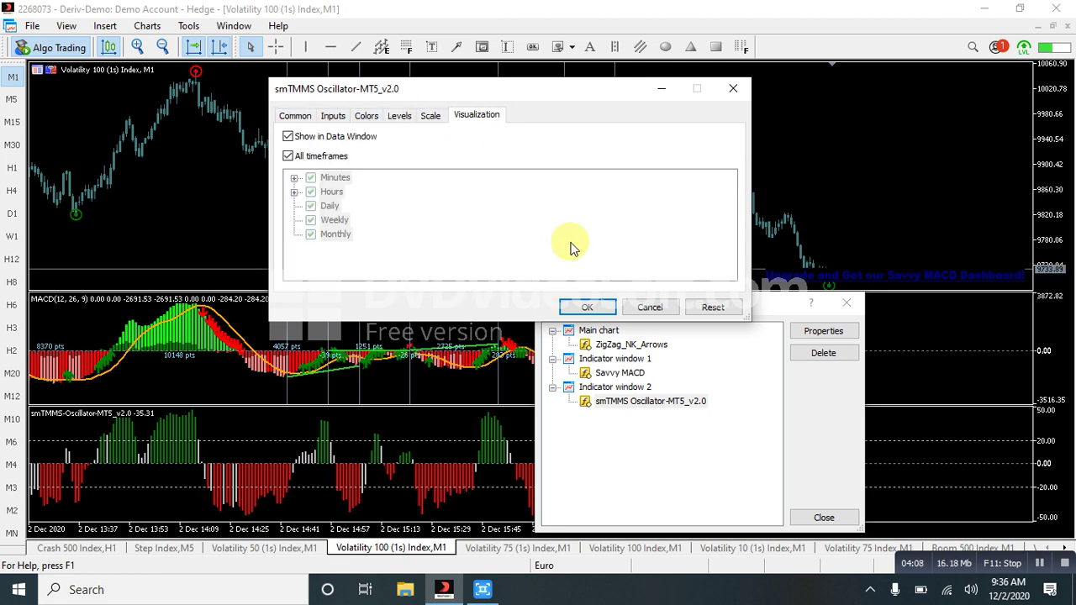
pyautogui.click(588, 307)
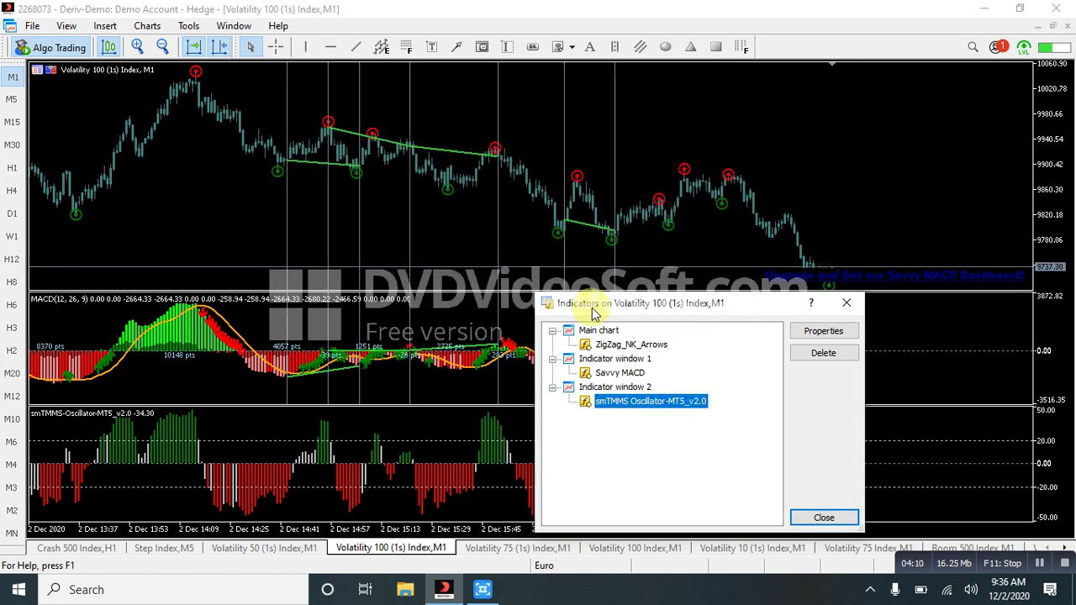
pyautogui.click(819, 518)
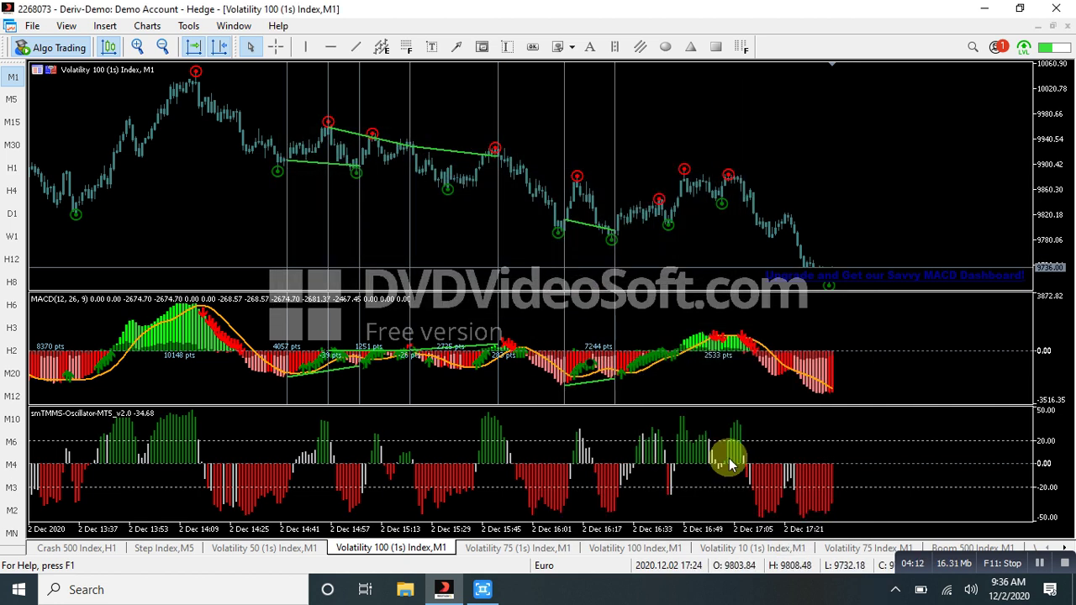
# Open the Navigator and start adding the Shved supply and demand 2 indicator to the Volatility 100 (1s) Index chart
pyautogui.click(66, 26)
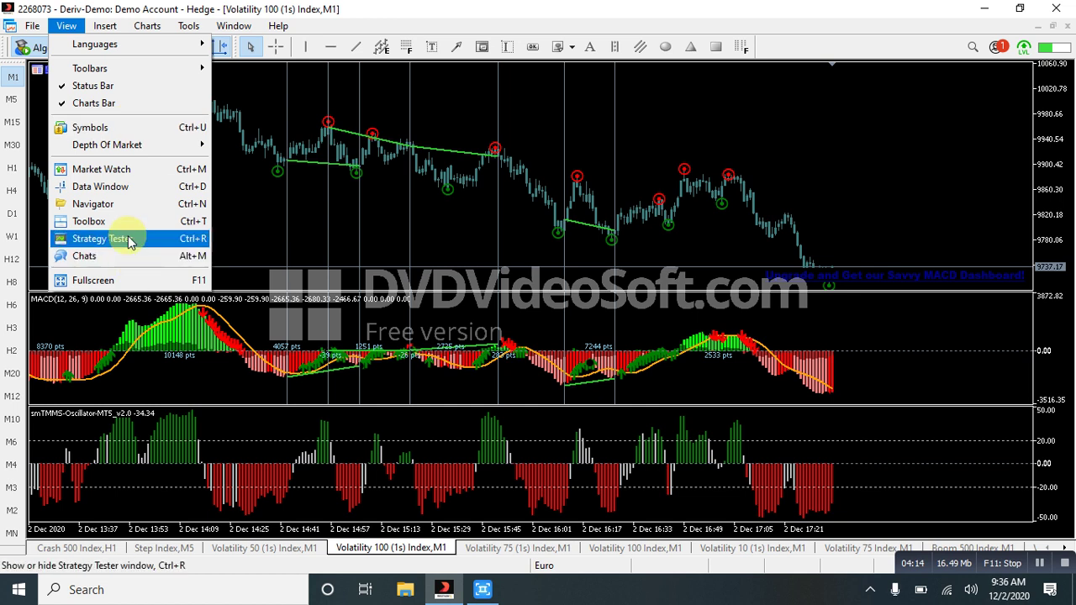
pyautogui.click(125, 204)
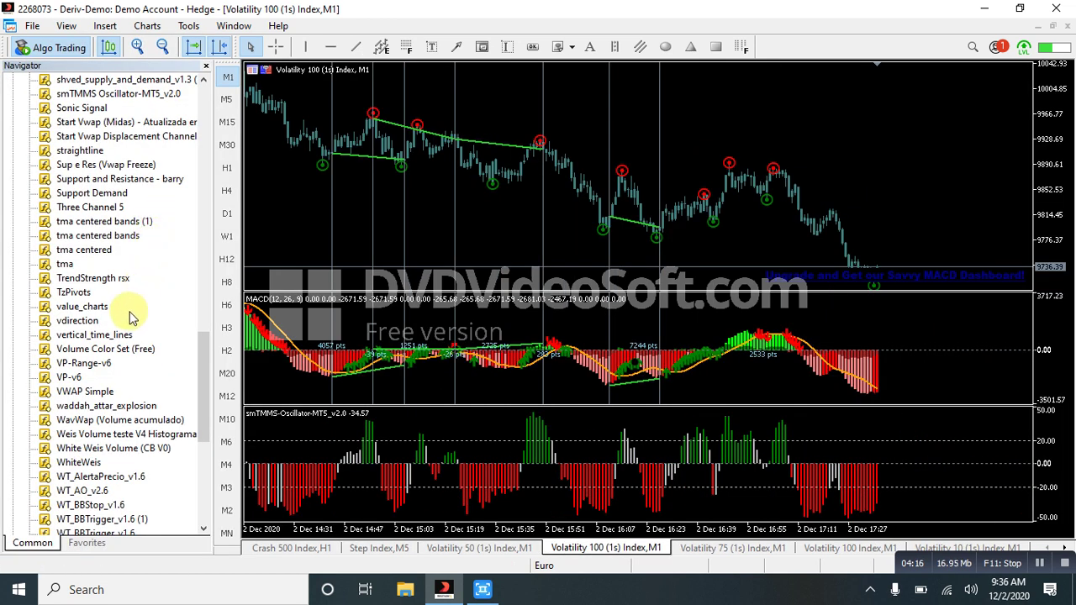
pyautogui.scroll(4, 126, 313)
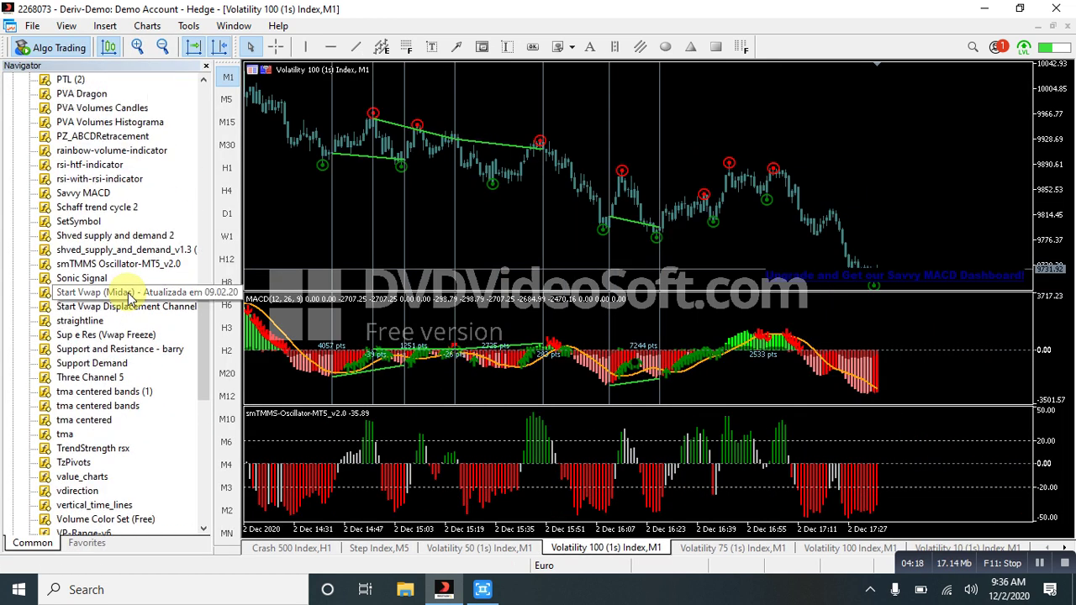
pyautogui.moveTo(134, 236); pyautogui.dragTo(398, 236)
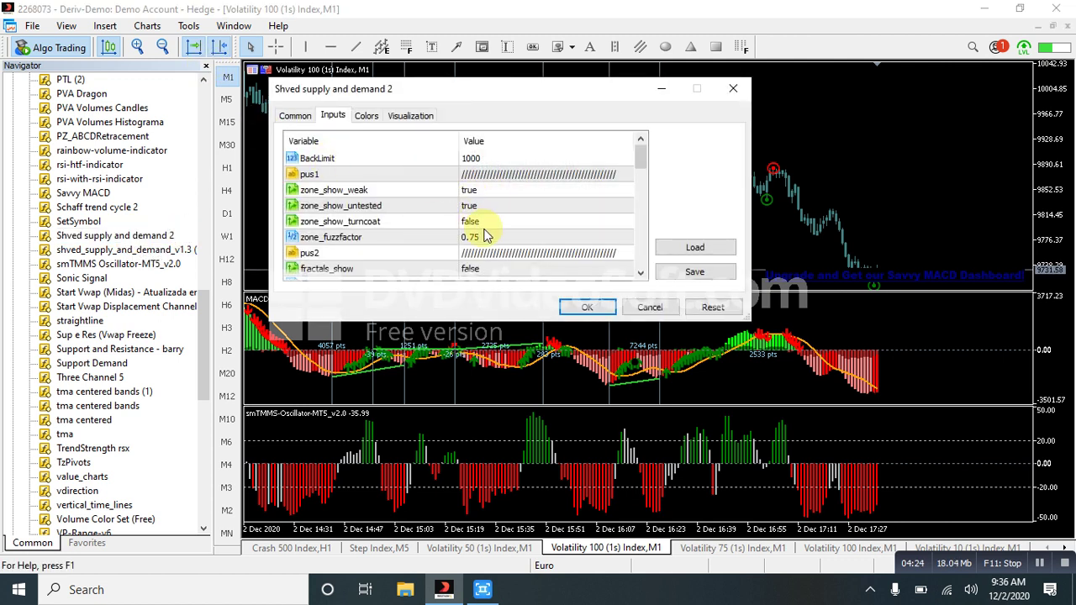
# Examine the input settings of Shved supply and demand 2, including zone_solid, zone_style and the zone alert options
pyautogui.scroll(-2, 485, 236)
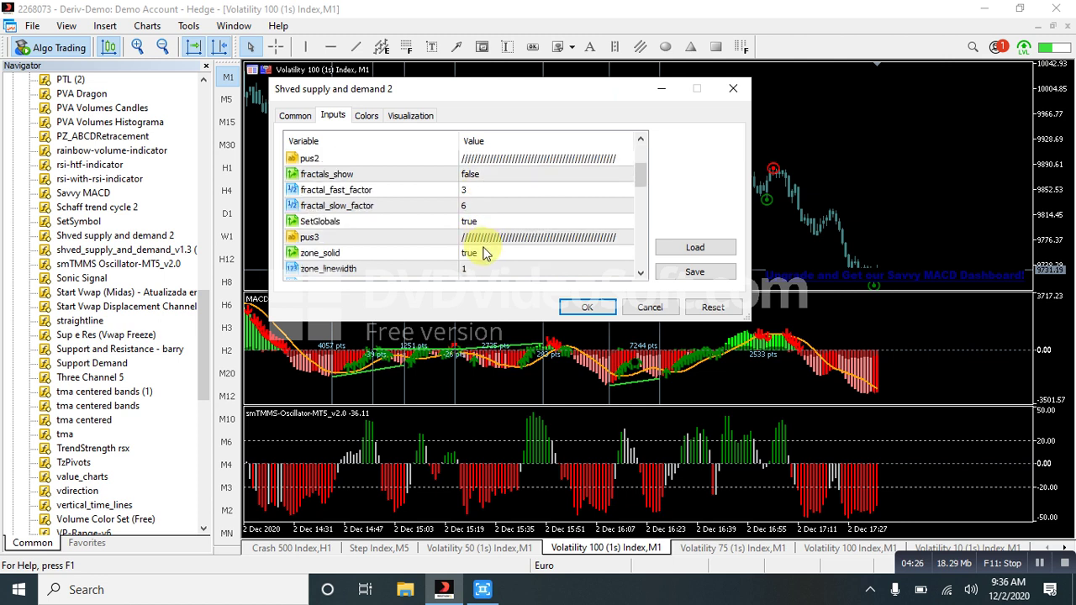
pyautogui.click(329, 255)
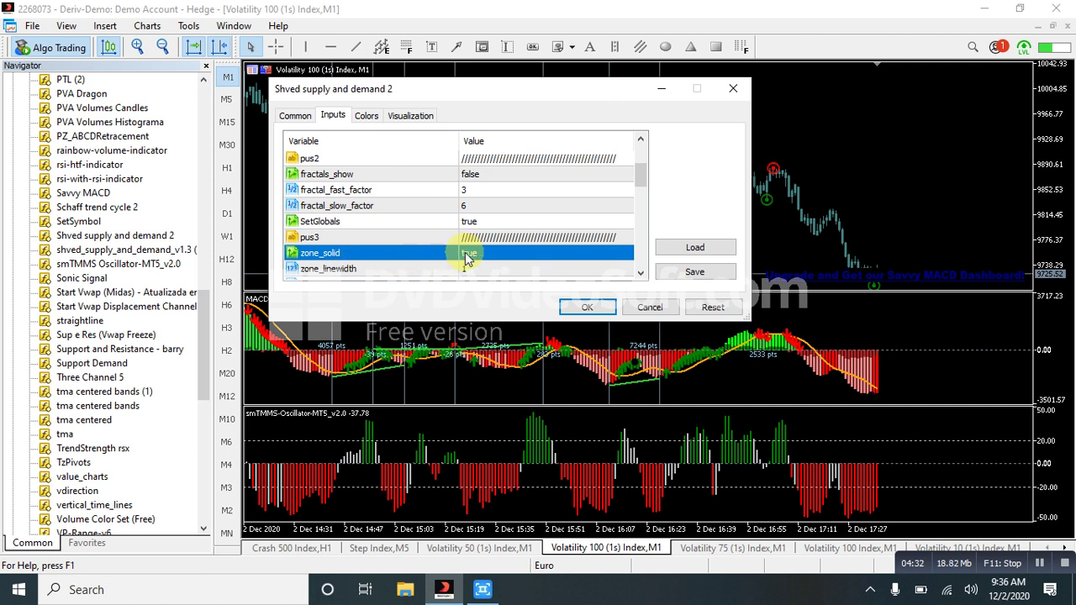
pyautogui.scroll(-2, 468, 259)
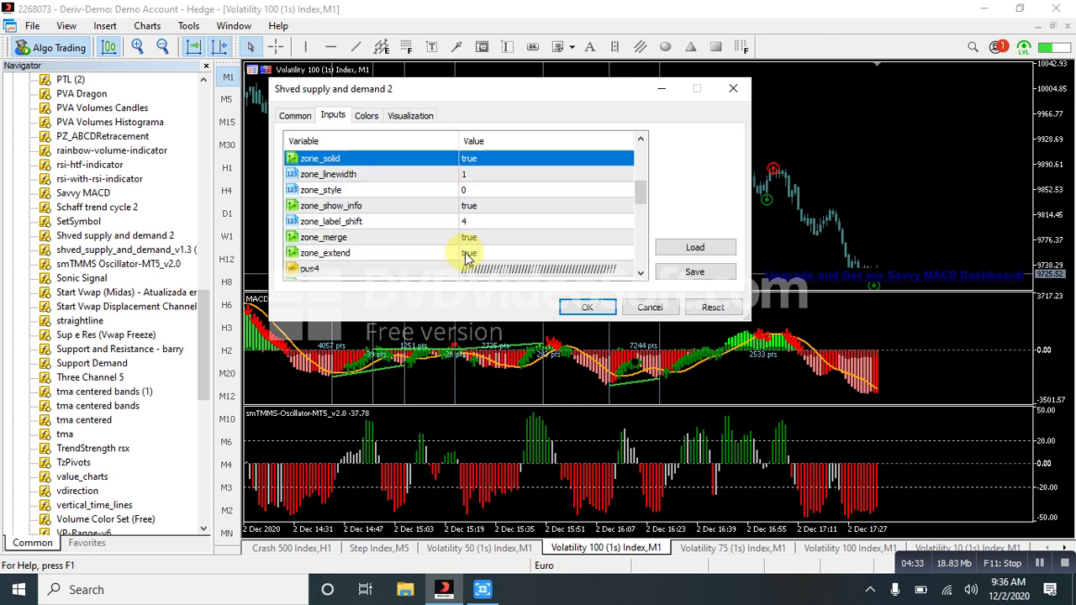
pyautogui.click(400, 193)
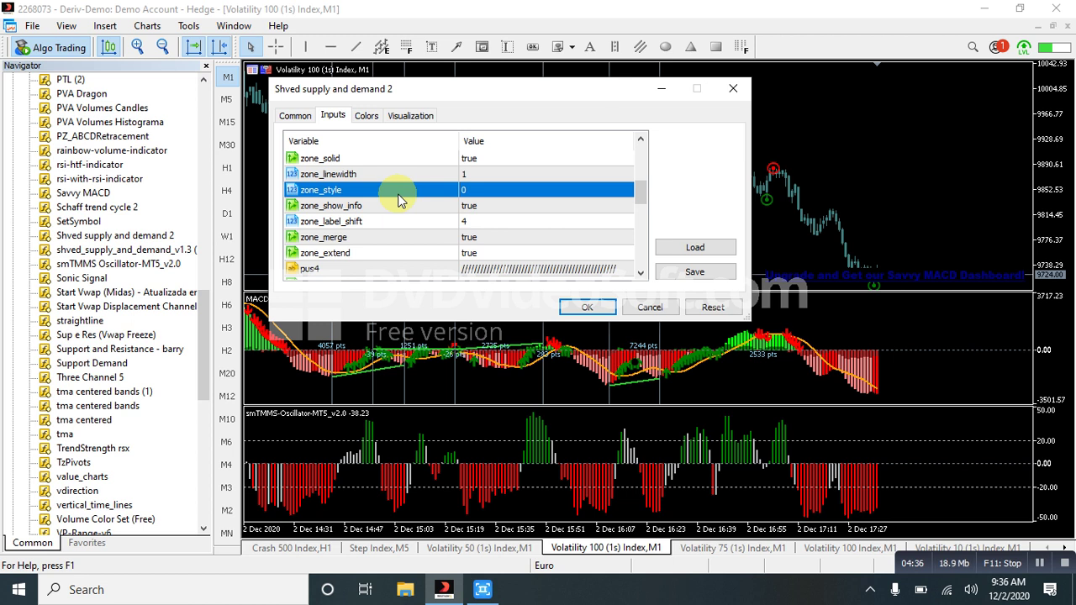
pyautogui.scroll(-2, 482, 218)
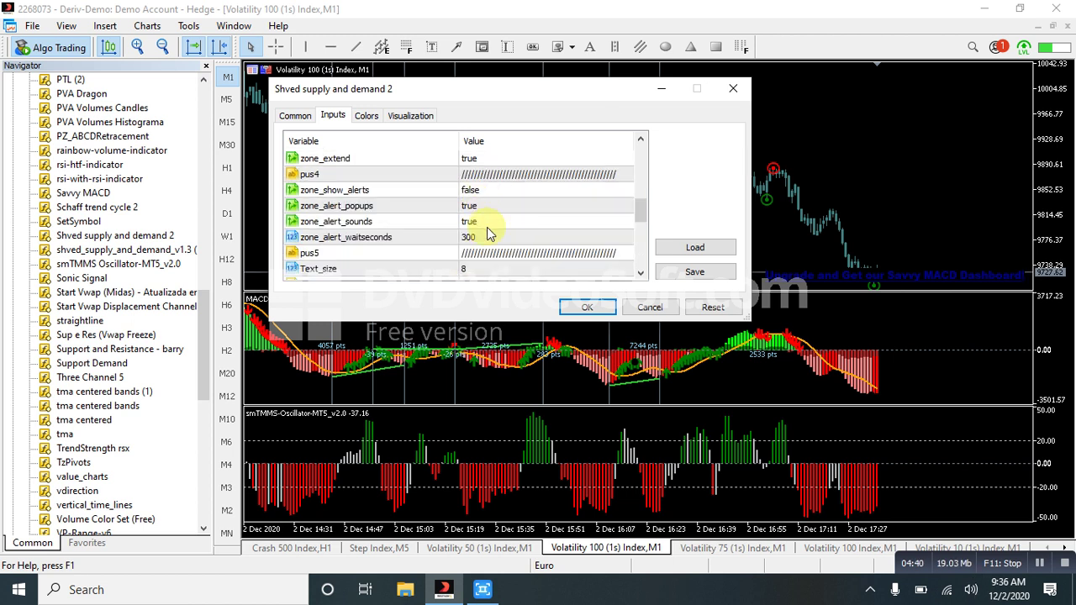
pyautogui.scroll(3, 492, 240)
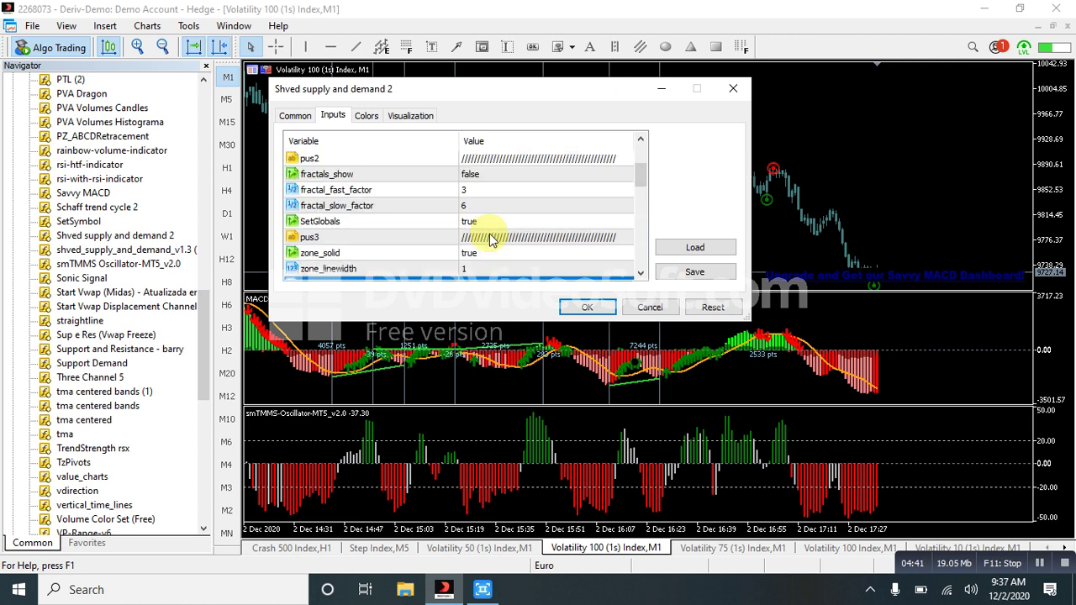
pyautogui.scroll(-1, 395, 206)
pyautogui.click(407, 236)
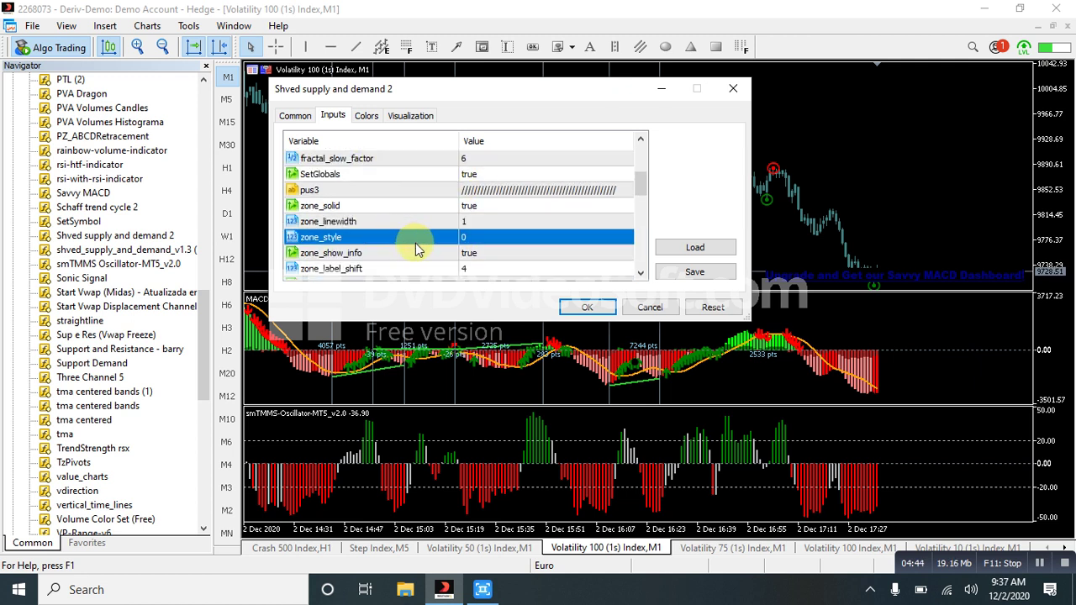
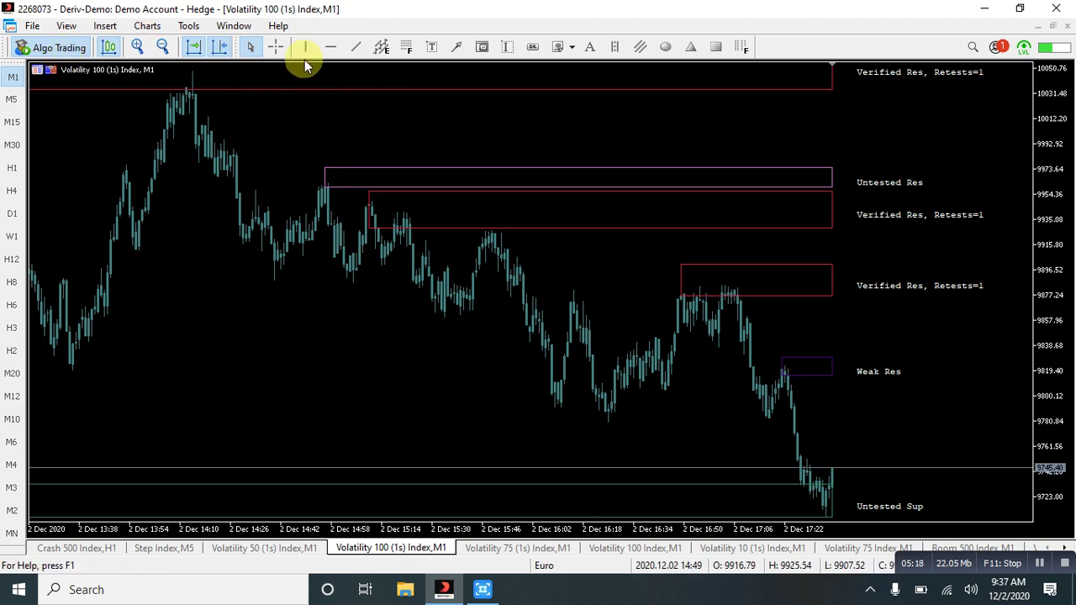
# Draw a short downward-sloping arrow above the price bars, just above the Untested Res zone, and slightly adjust its tip
pyautogui.click(460, 49)
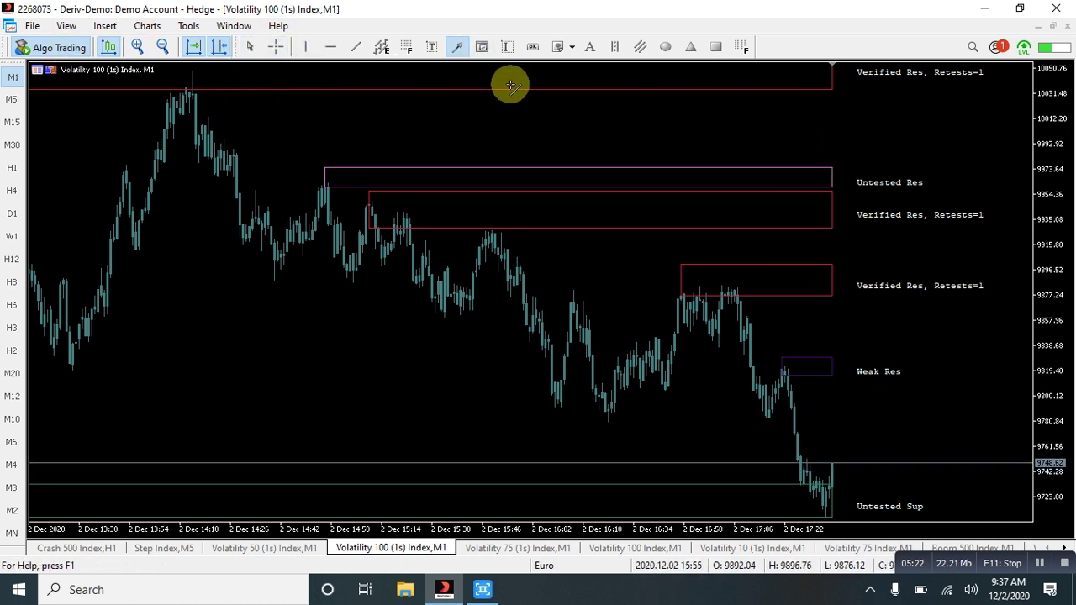
pyautogui.moveTo(511, 85); pyautogui.dragTo(526, 133)
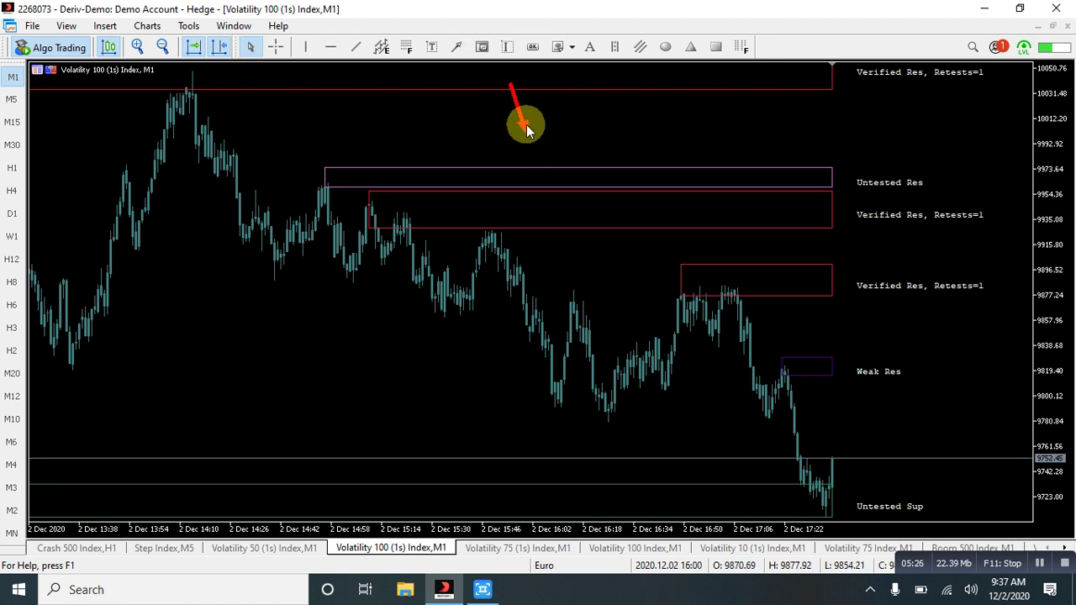
pyautogui.doubleClick(520, 131)
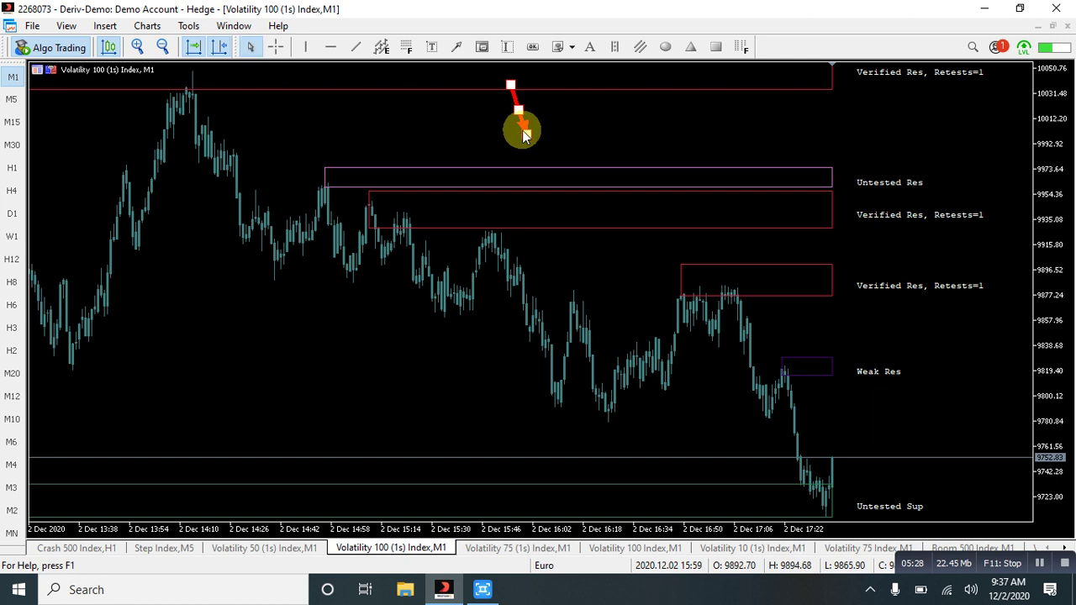
pyautogui.doubleClick(522, 132)
pyautogui.moveTo(525, 150)
pyautogui.mouseDown()
pyautogui.moveTo(521, 122)
pyautogui.moveTo(558, 248)
pyautogui.moveTo(531, 137)
pyautogui.mouseUp()
pyautogui.doubleClick(530, 137)
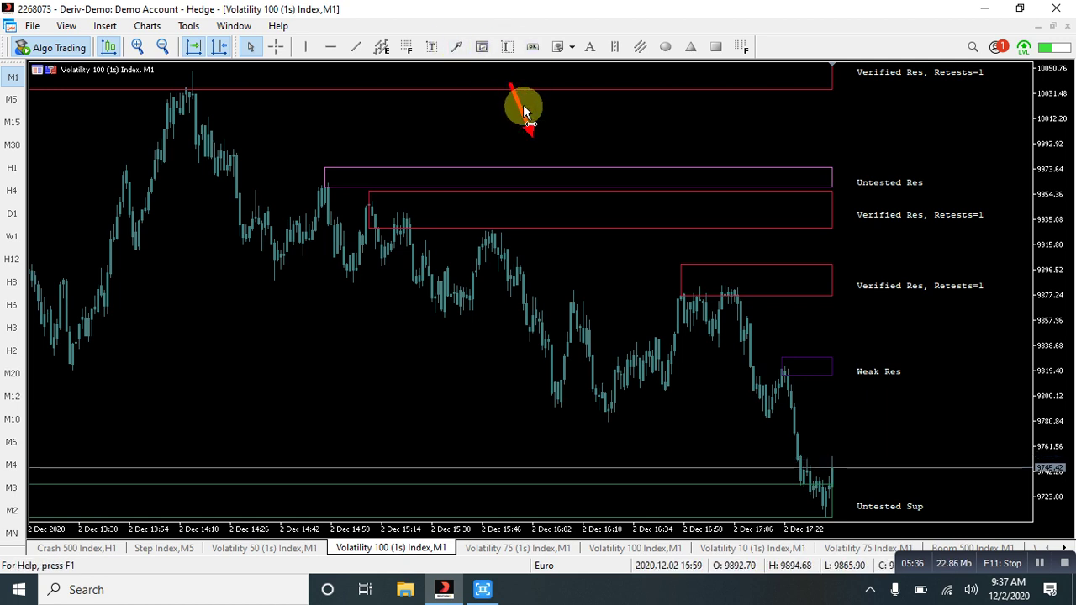
# Extend the arrow's tip down across the resistance zones to just beyond the Weak Res zone
pyautogui.doubleClick(525, 114)
pyautogui.moveTo(534, 141); pyautogui.dragTo(890, 430)
pyautogui.doubleClick(890, 431)
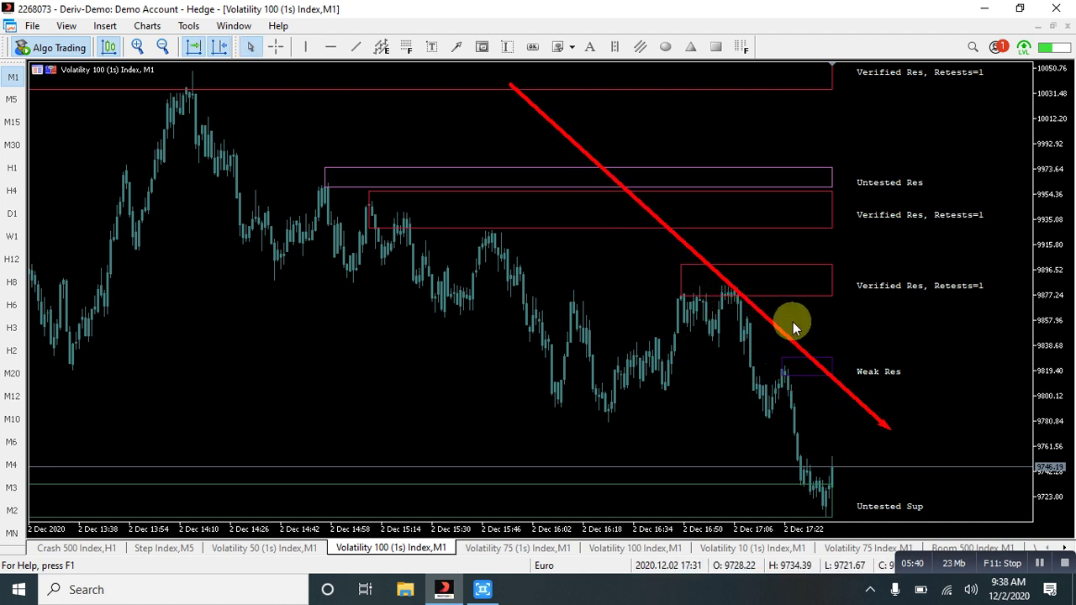
# Shorten the arrow and reposition it along the downtrend, running from beside the highest peak to above the swing high after 16:03
pyautogui.doubleClick(695, 255)
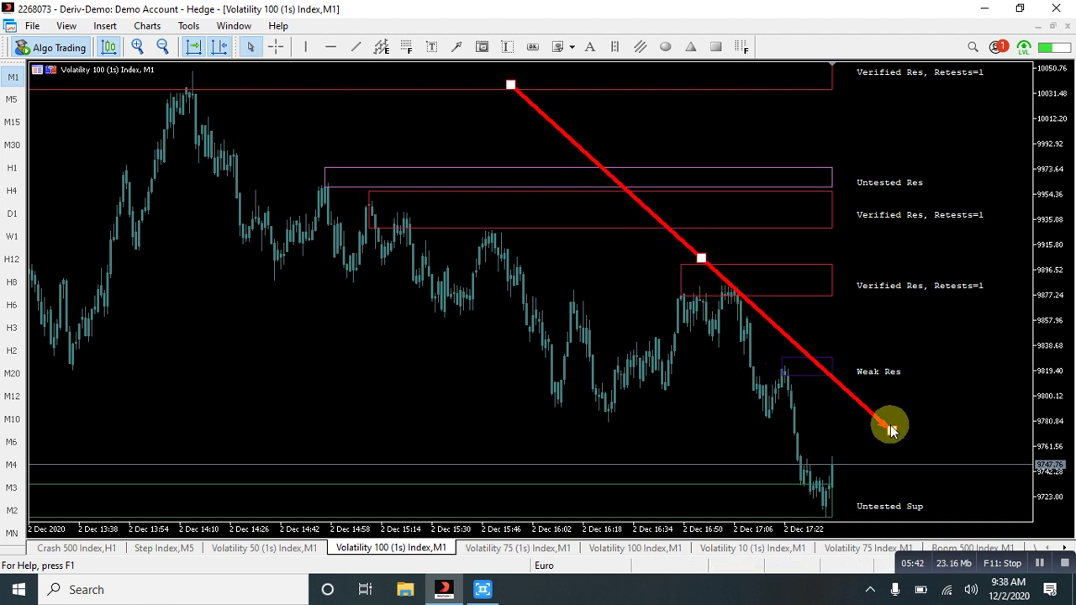
pyautogui.moveTo(893, 427); pyautogui.dragTo(584, 150)
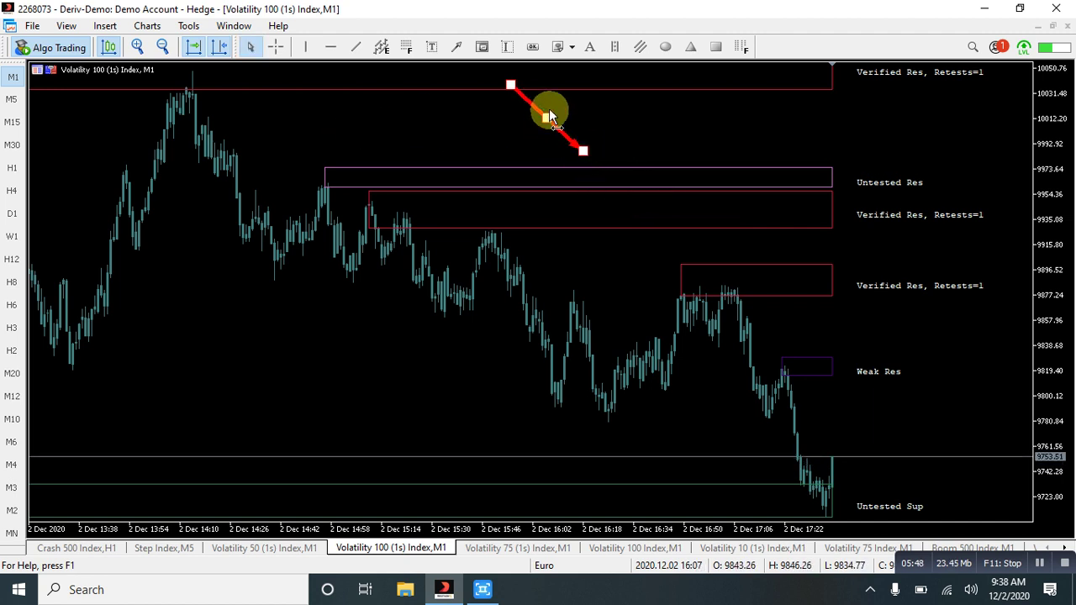
pyautogui.moveTo(548, 116); pyautogui.dragTo(253, 142)
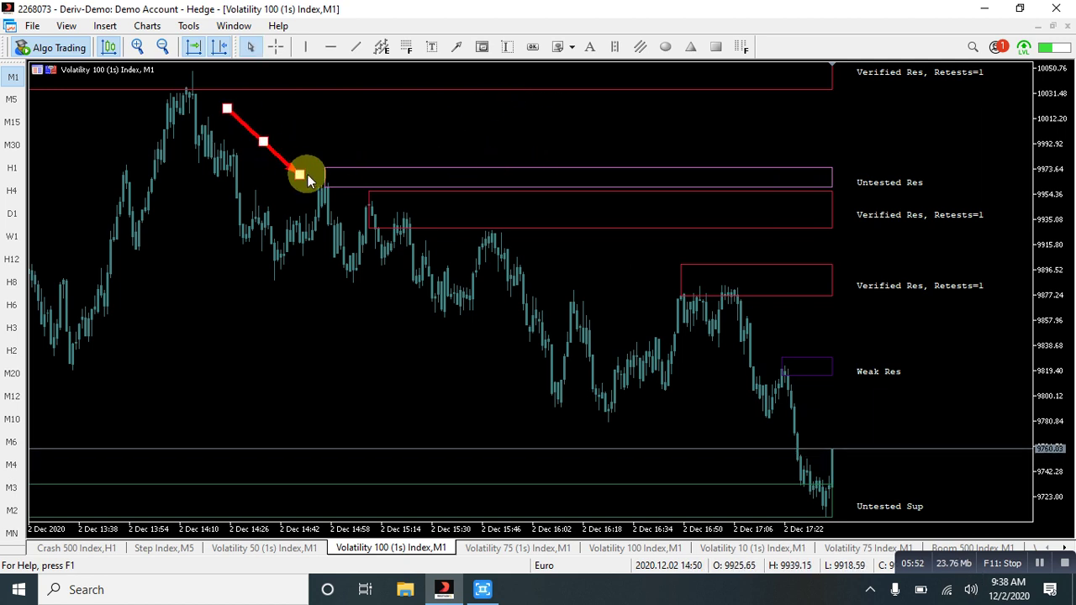
pyautogui.moveTo(299, 174); pyautogui.dragTo(572, 268)
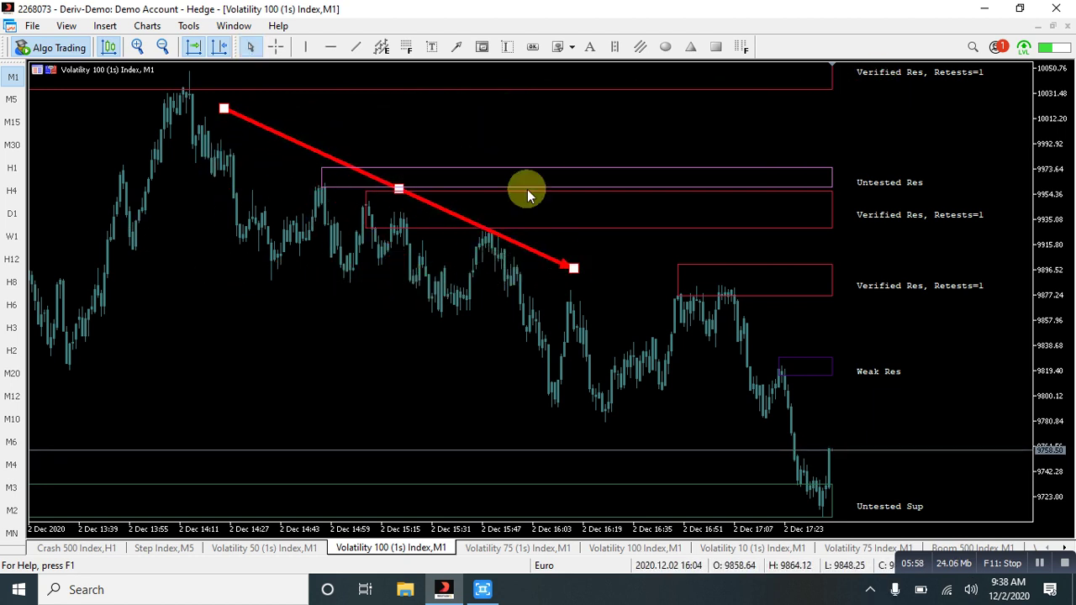
# Draw a rectangle over the uppermost "Verified Res, Retests=1" label and nudge it slightly to cover the text
pyautogui.click(715, 48)
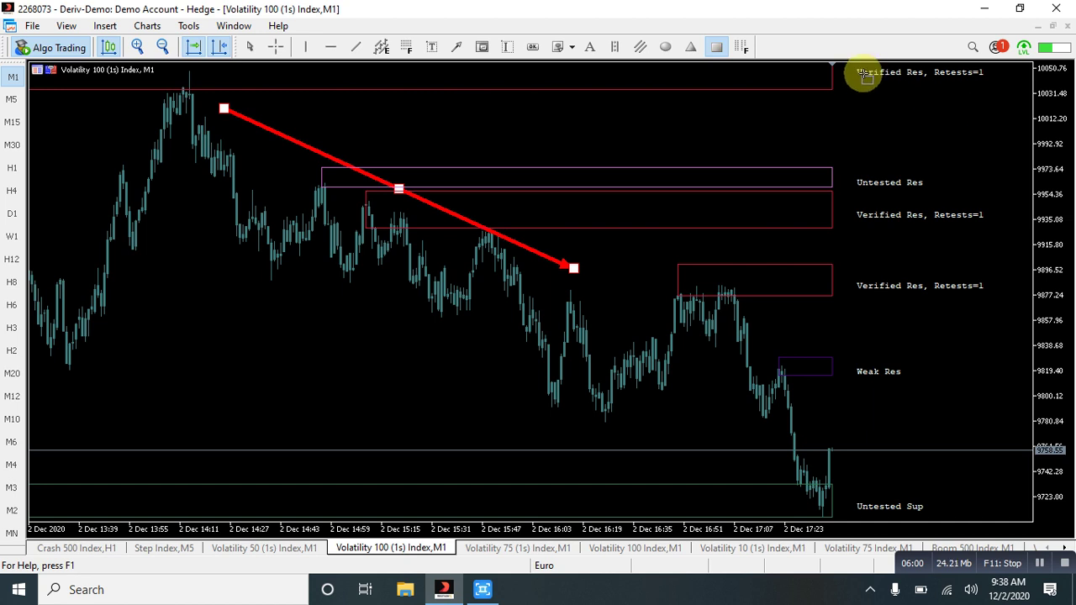
pyautogui.moveTo(844, 69); pyautogui.dragTo(996, 95)
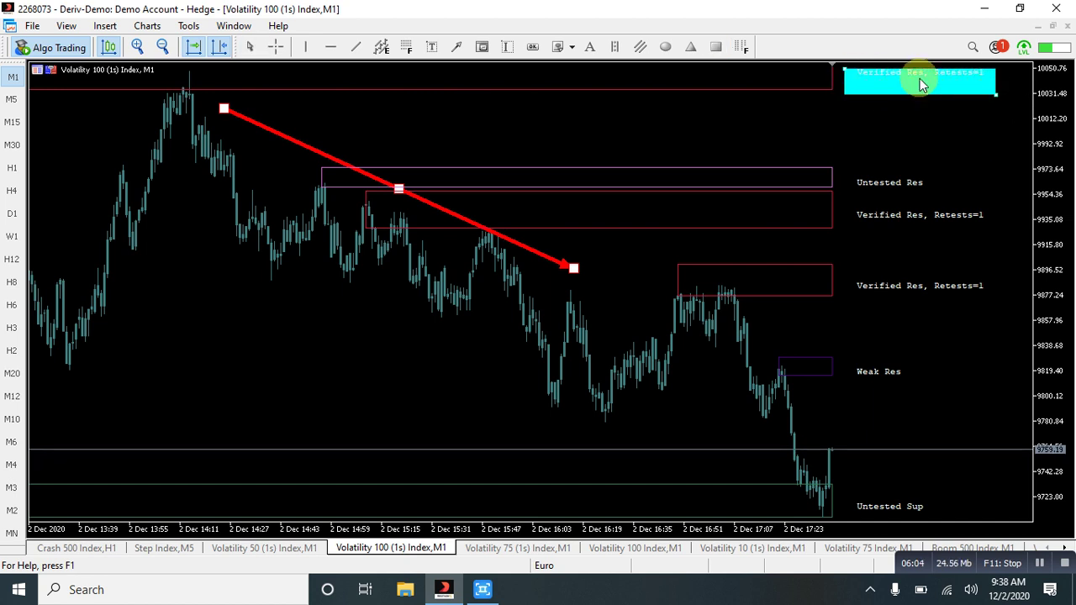
pyautogui.moveTo(920, 80); pyautogui.dragTo(916, 80)
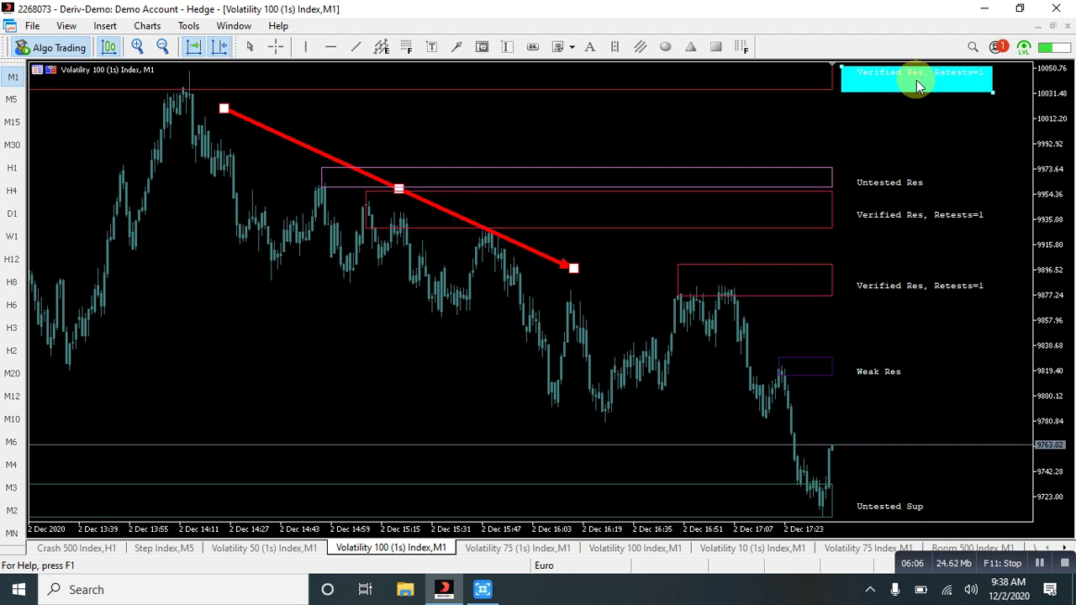
# Change the color of the rectangle over the uppermost Verified Res label to Pink
pyautogui.rightClick(917, 80)
pyautogui.click(920, 90)
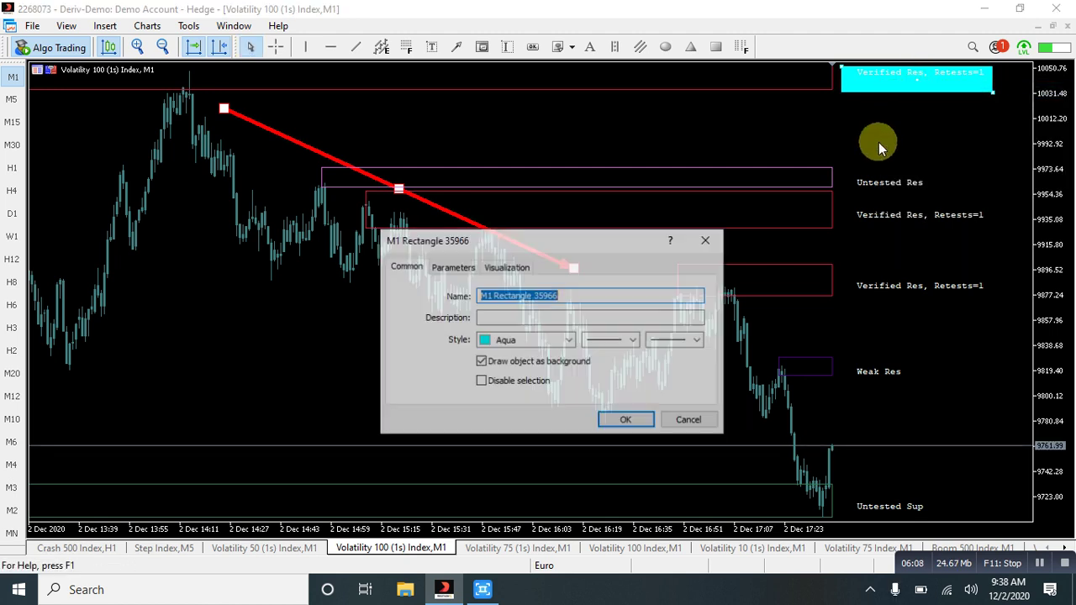
pyautogui.click(568, 340)
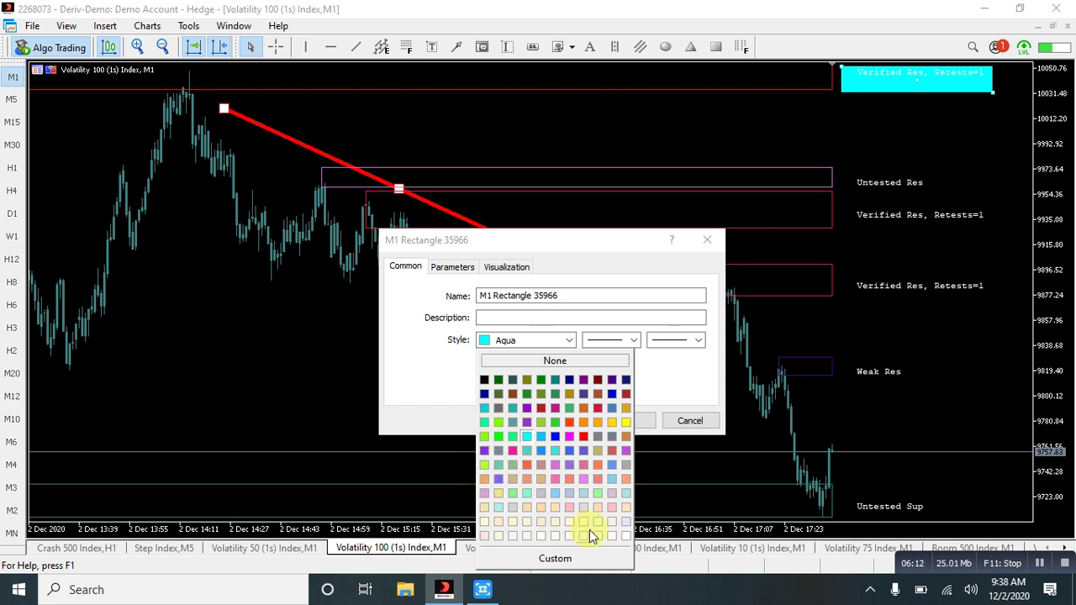
pyautogui.click(616, 509)
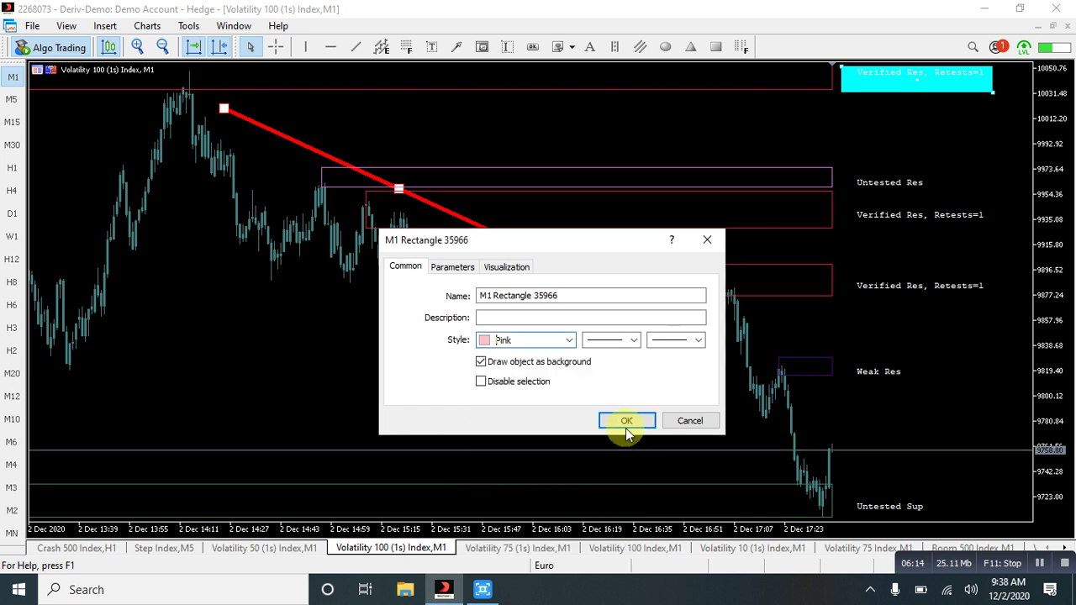
pyautogui.click(626, 421)
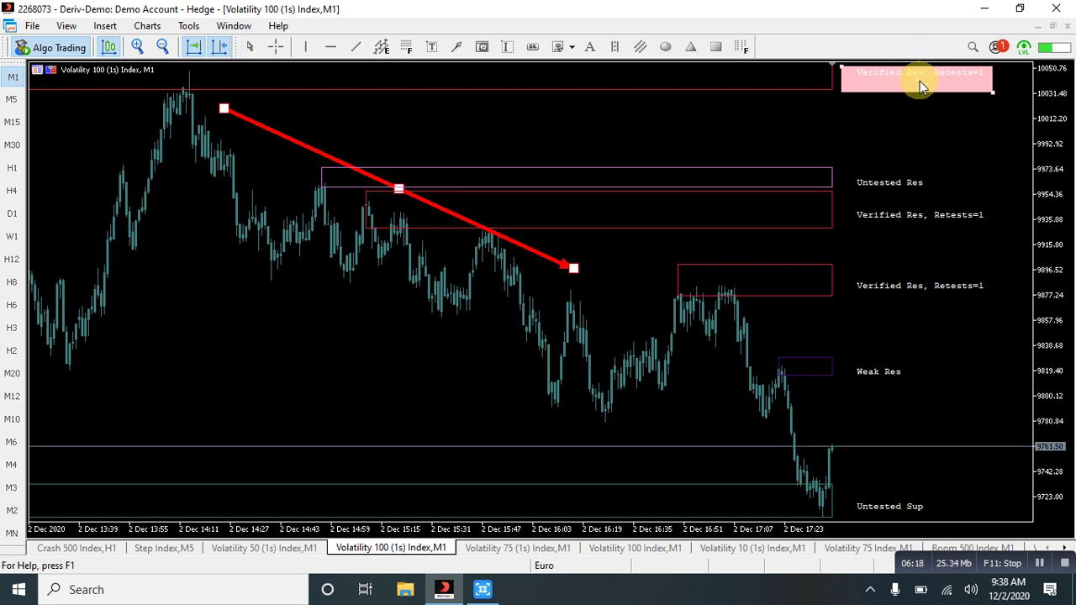
# Move the pink rectangle just below the uppermost Verified Res label and extend the red arrow's tip slightly further down the trend
pyautogui.moveTo(920, 81); pyautogui.dragTo(918, 93)
pyautogui.click(647, 259)
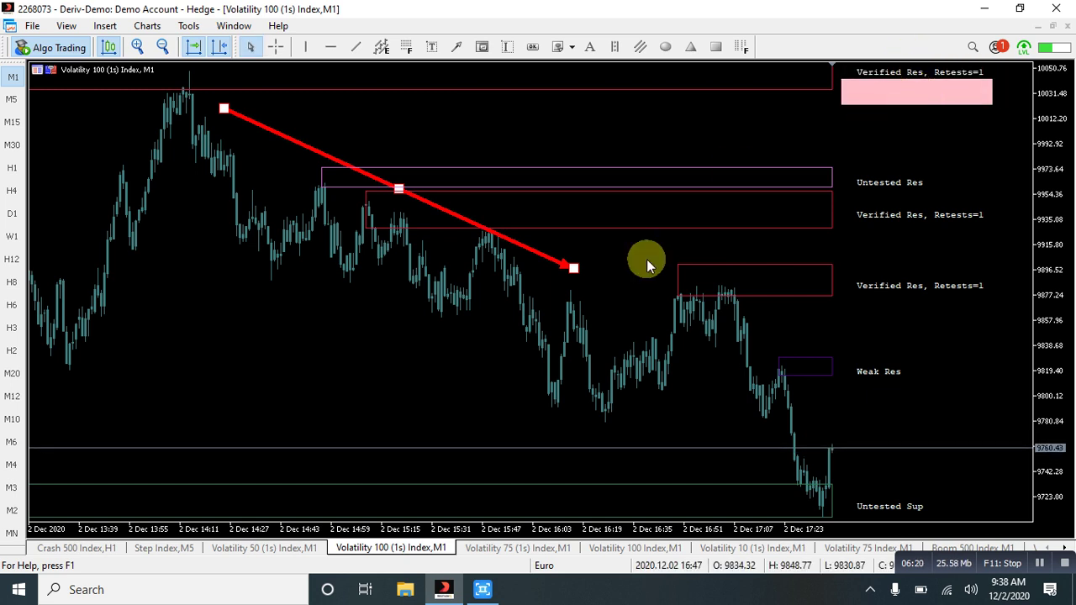
pyautogui.moveTo(574, 265)
pyautogui.mouseDown()
pyautogui.moveTo(626, 320)
pyautogui.moveTo(373, 211)
pyautogui.moveTo(657, 238)
pyautogui.moveTo(849, 205)
pyautogui.moveTo(847, 216)
pyautogui.moveTo(589, 265)
pyautogui.moveTo(588, 273)
pyautogui.mouseUp()
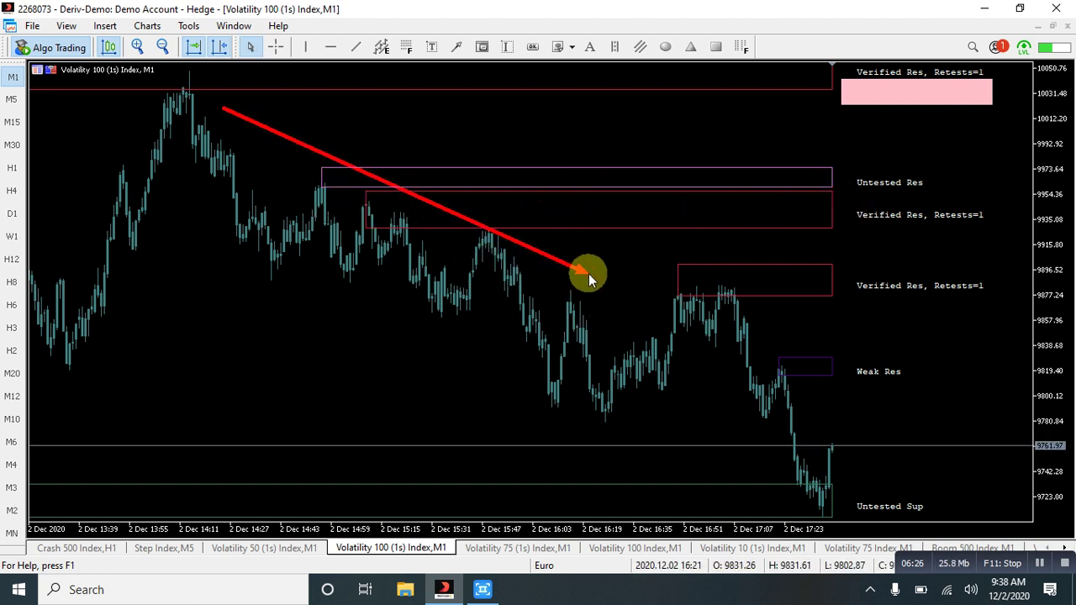
# Draw two more pink rectangles, one just below each of the two lower "Verified Res, Retests=1" labels
pyautogui.click(717, 47)
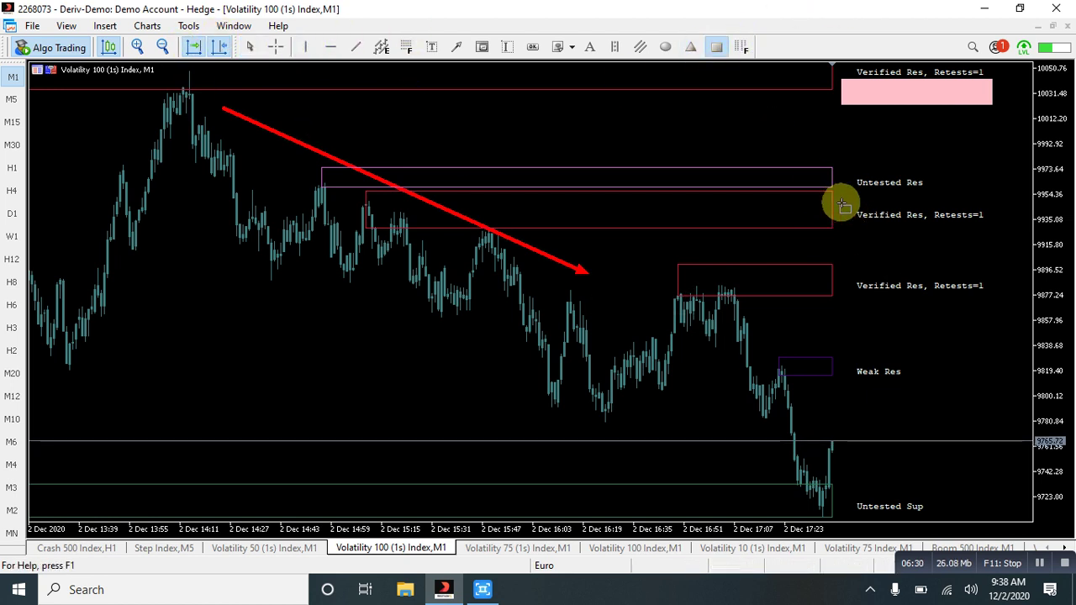
pyautogui.moveTo(842, 205); pyautogui.dragTo(989, 229)
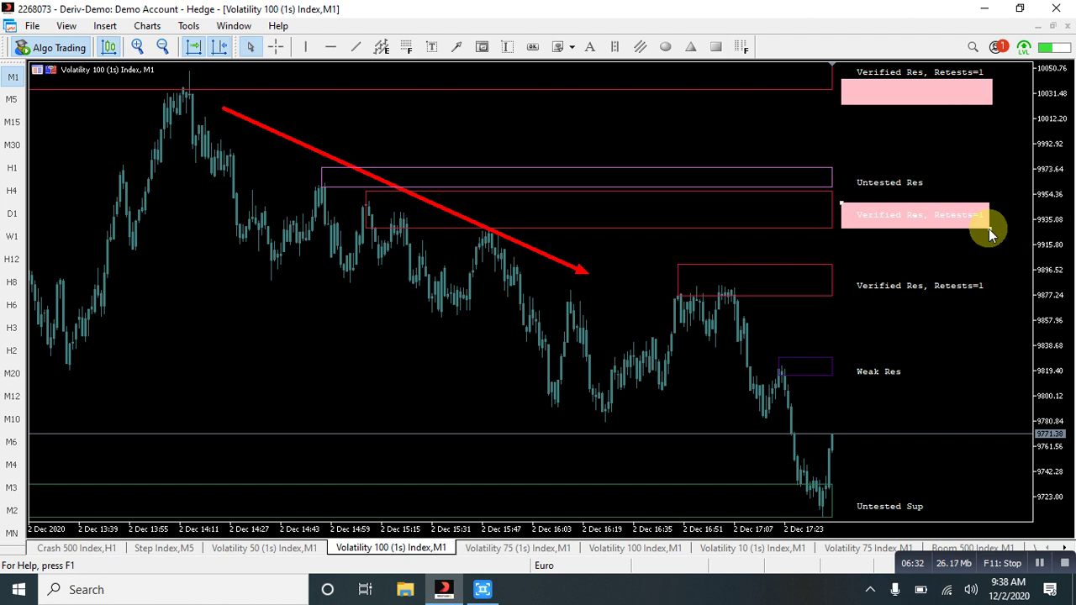
pyautogui.moveTo(918, 215); pyautogui.dragTo(923, 239)
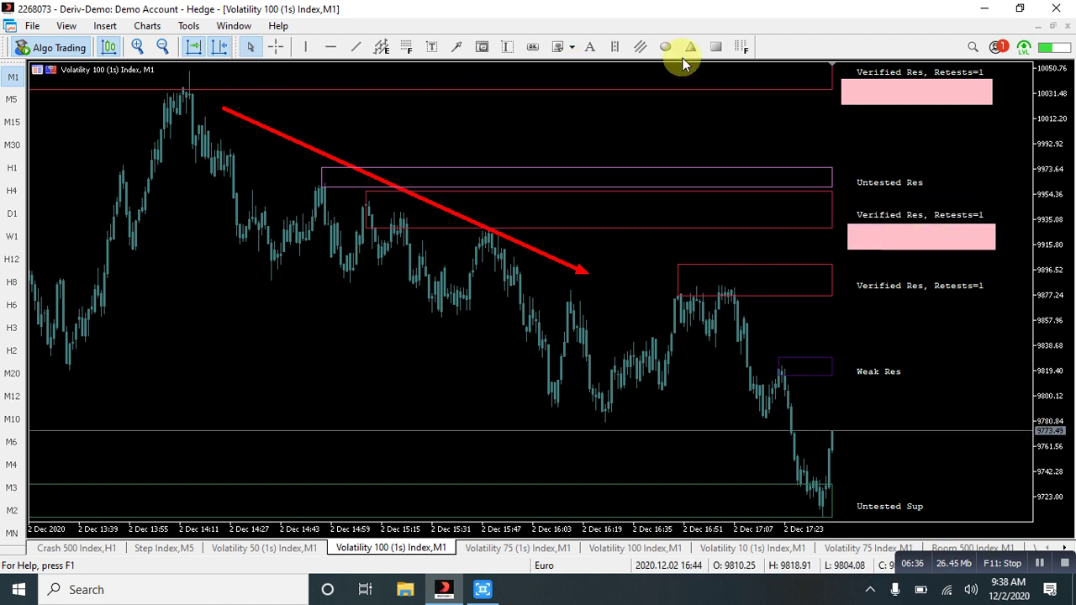
pyautogui.click(713, 48)
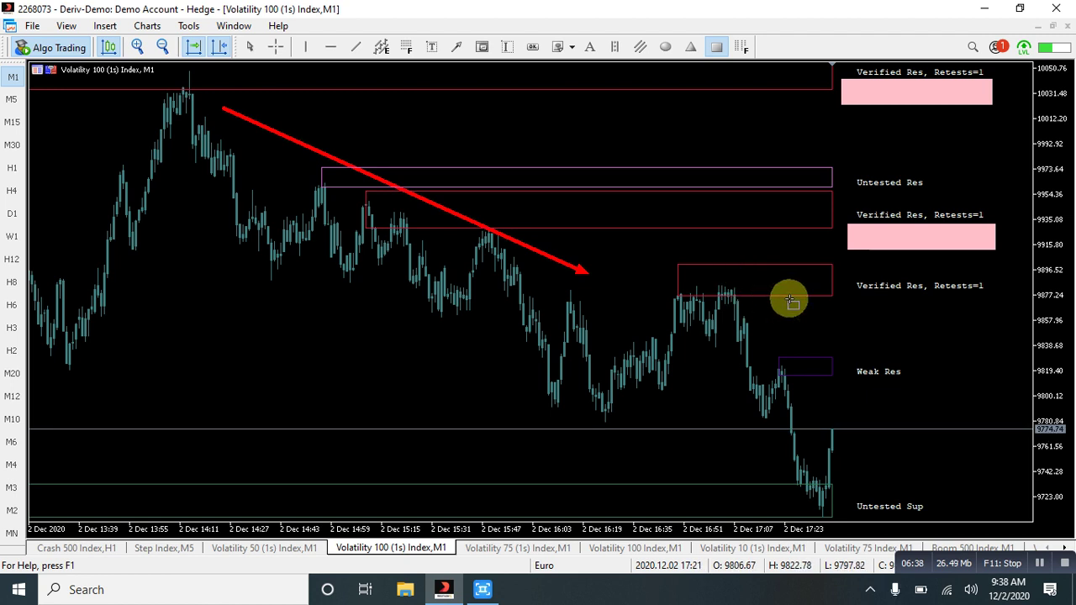
pyautogui.moveTo(858, 294); pyautogui.dragTo(985, 307)
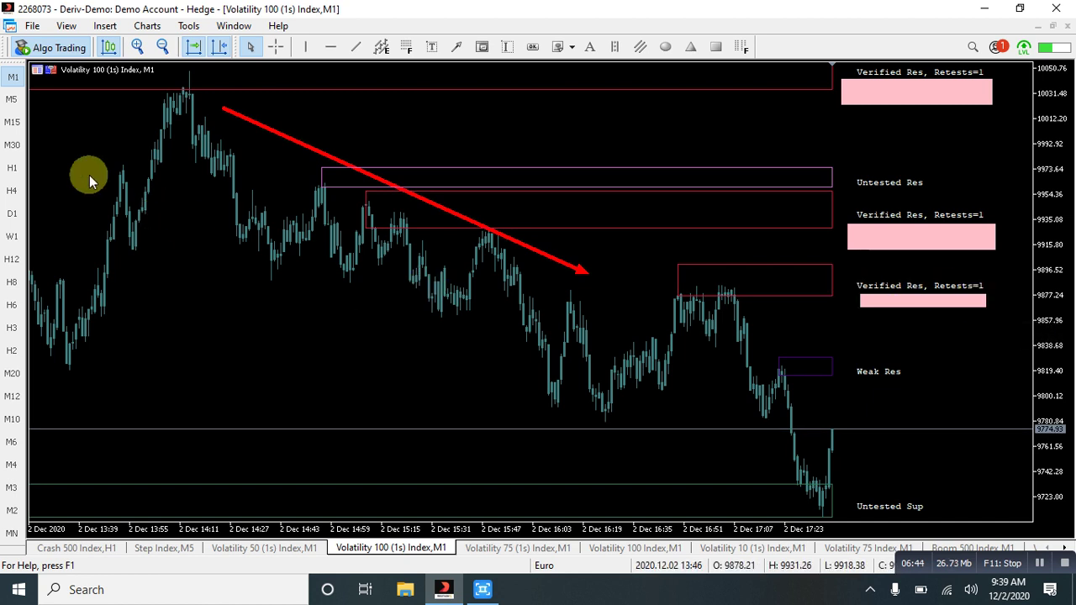
# Switch the Volatility 100 (1s) Index chart to the M15 timeframe and compress its price scale to fit all zones
pyautogui.click(15, 126)
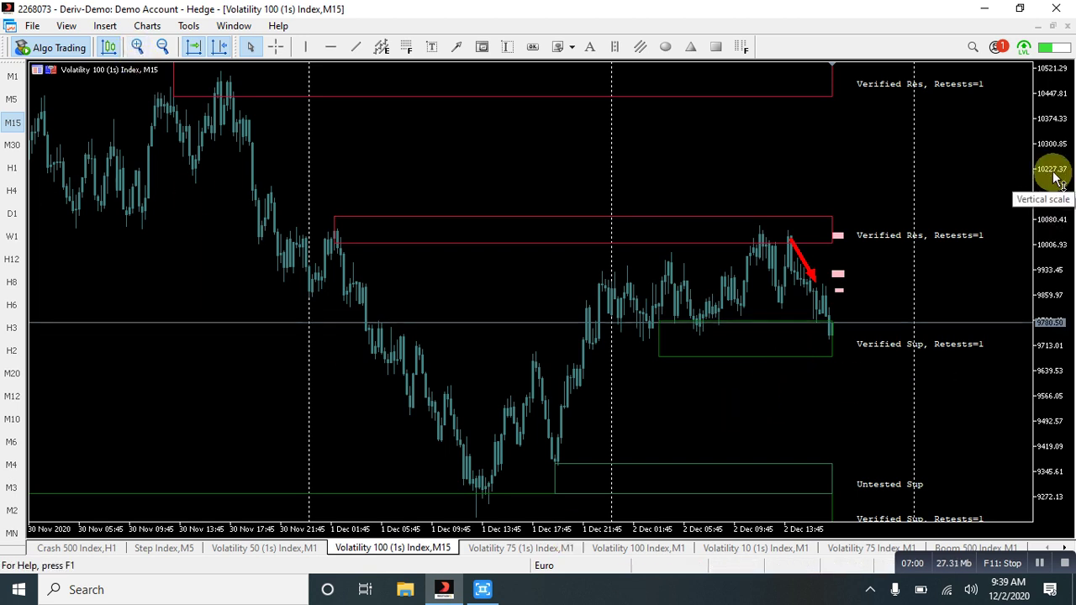
pyautogui.moveTo(1058, 177); pyautogui.dragTo(1052, 221)
pyautogui.moveTo(1052, 154)
pyautogui.mouseDown()
pyautogui.moveTo(1061, 181)
pyautogui.moveTo(1055, 140)
pyautogui.moveTo(1061, 166)
pyautogui.mouseUp()
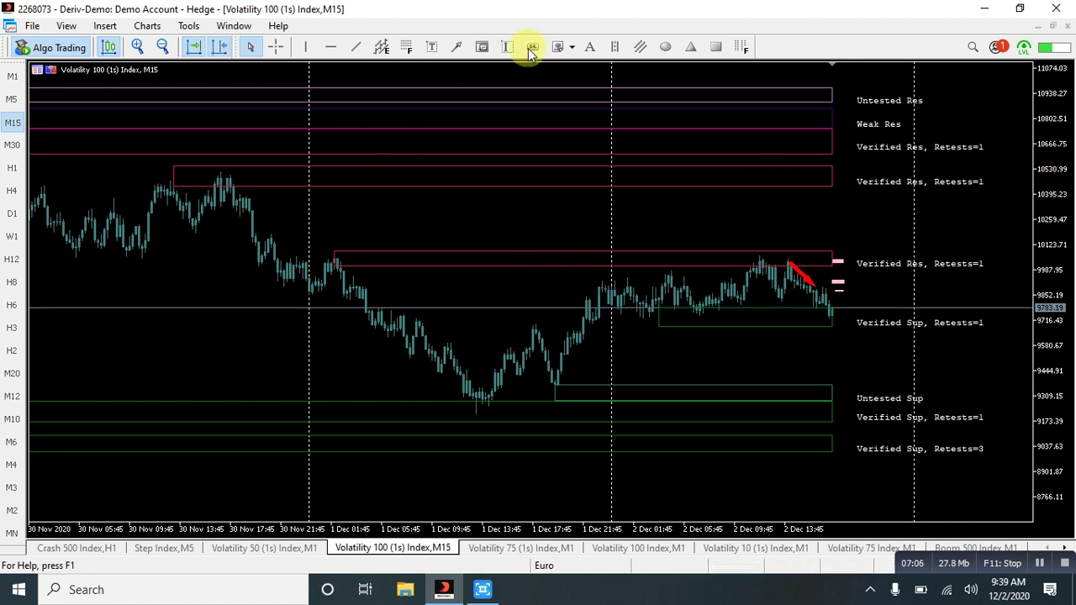
# Draw pink rectangles over the Untested Res label and the uppermost "Verified Res, Retests=1" label on the M15 chart
pyautogui.click(716, 47)
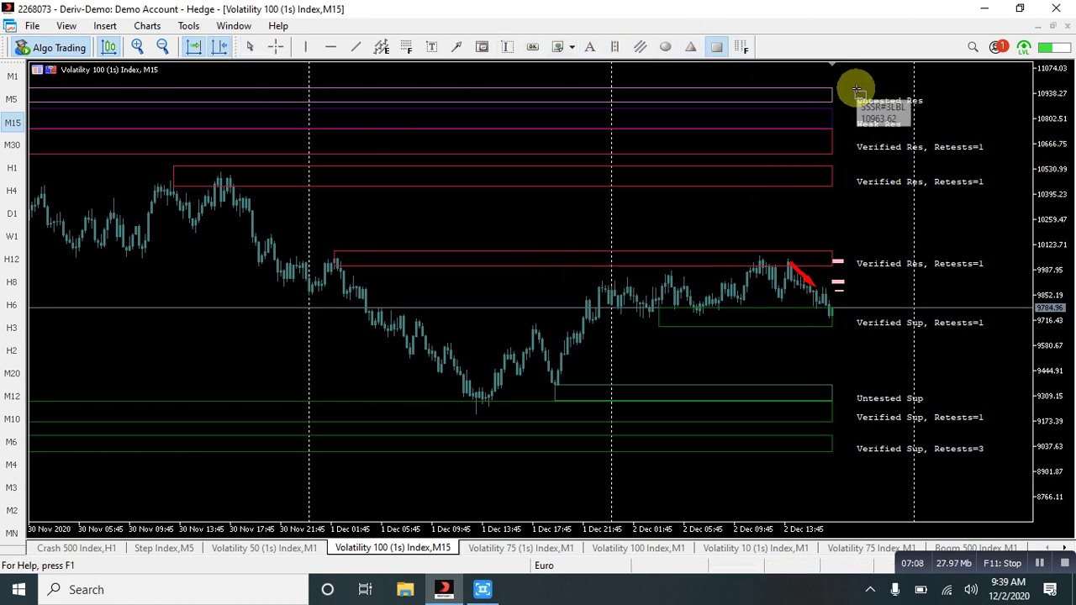
pyautogui.moveTo(857, 90)
pyautogui.mouseDown()
pyautogui.moveTo(956, 120)
pyautogui.moveTo(945, 106)
pyautogui.mouseUp()
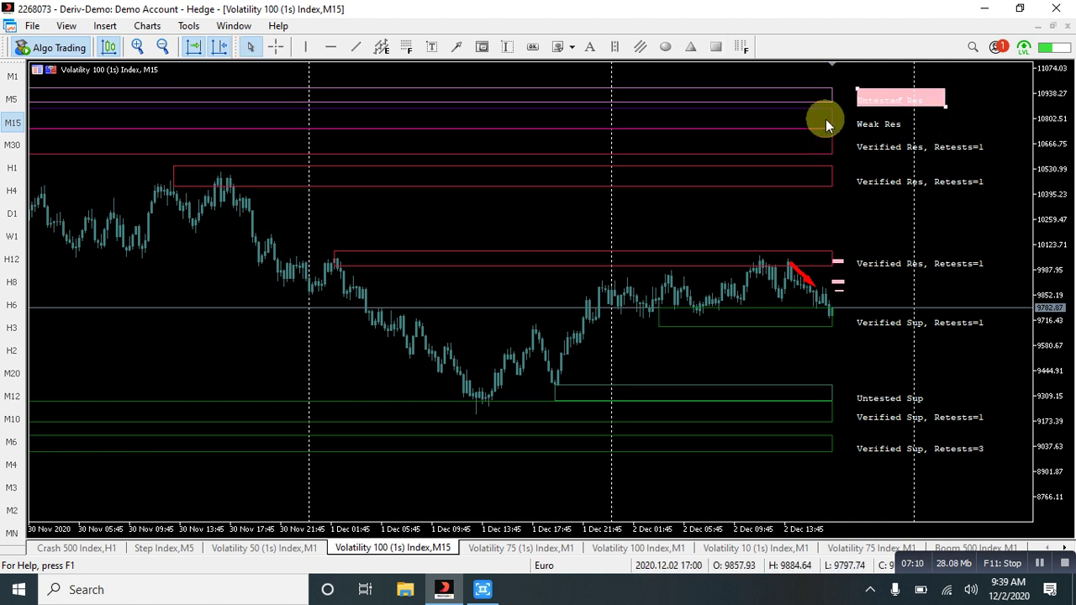
pyautogui.click(722, 48)
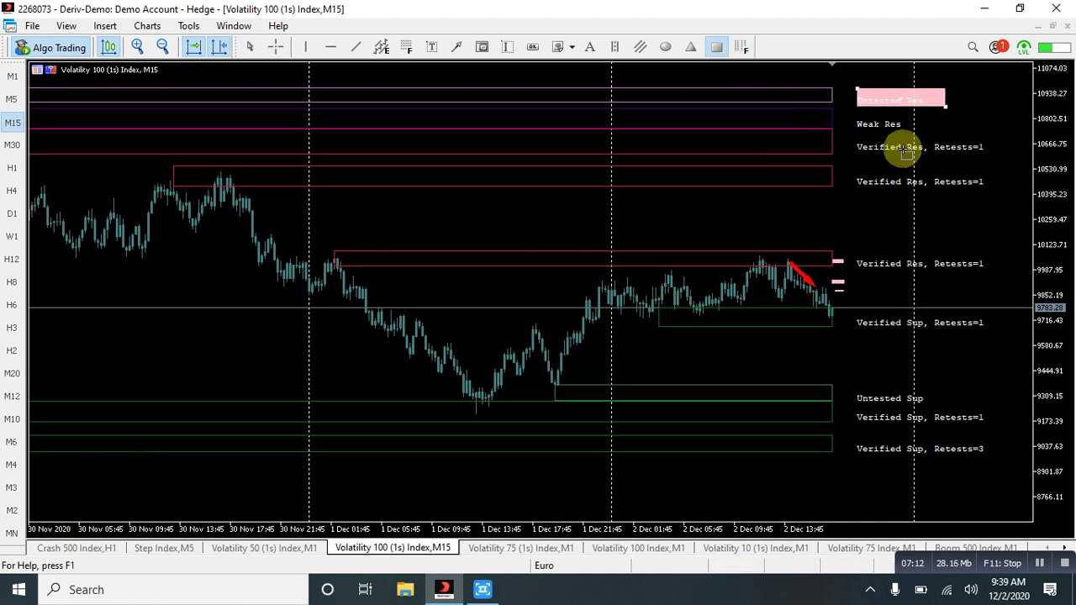
pyautogui.moveTo(845, 141); pyautogui.dragTo(993, 155)
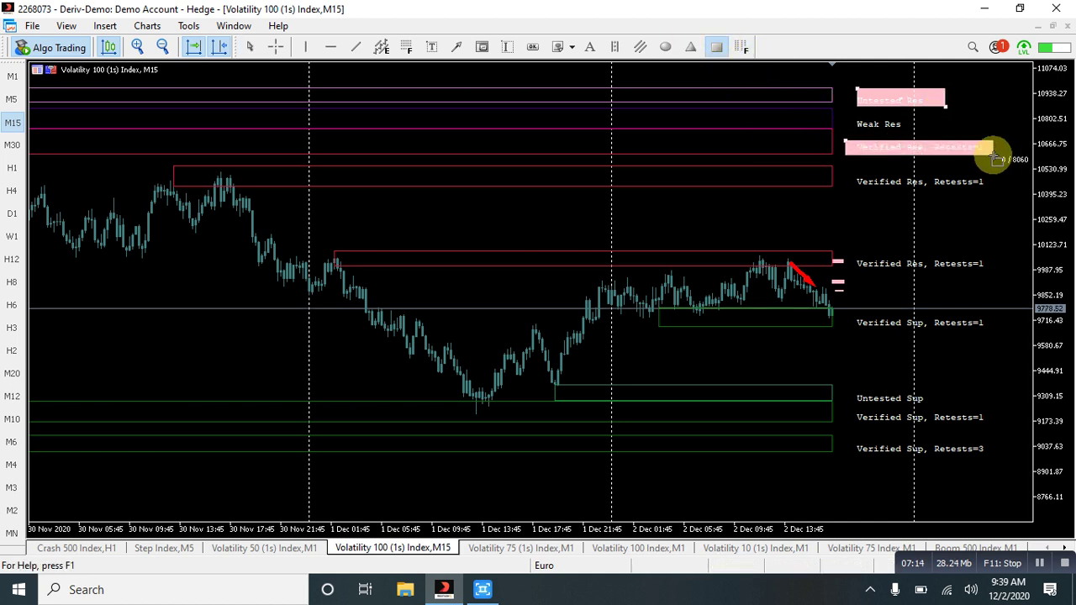
pyautogui.click(715, 49)
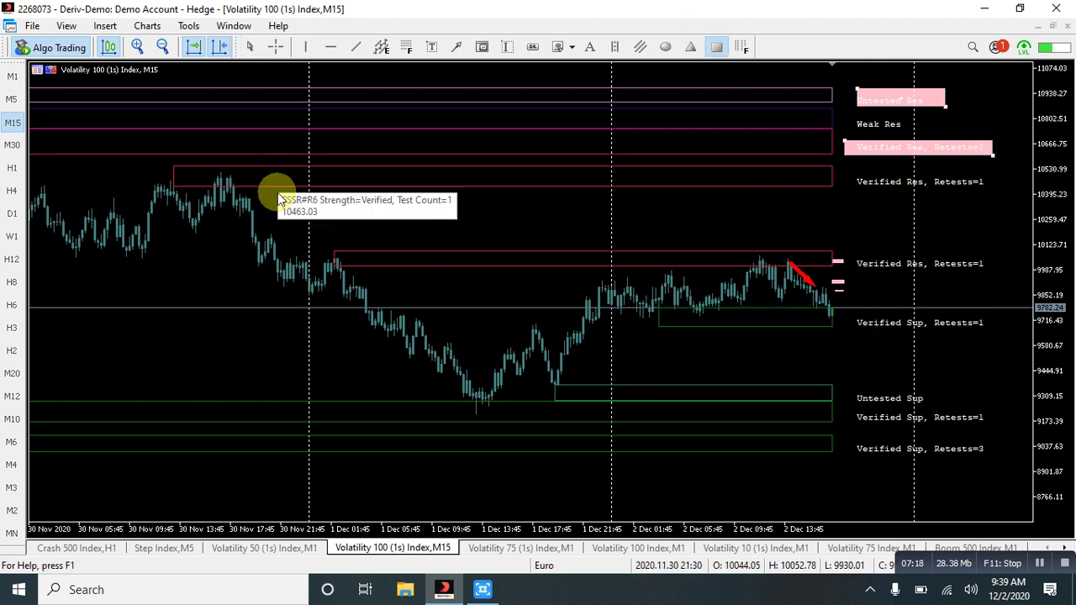
pyautogui.click(180, 250)
# Open the inputs of the chart's Shved supply and demand 2 indicator and set color_support_untested to None
pyautogui.rightClick(369, 215)
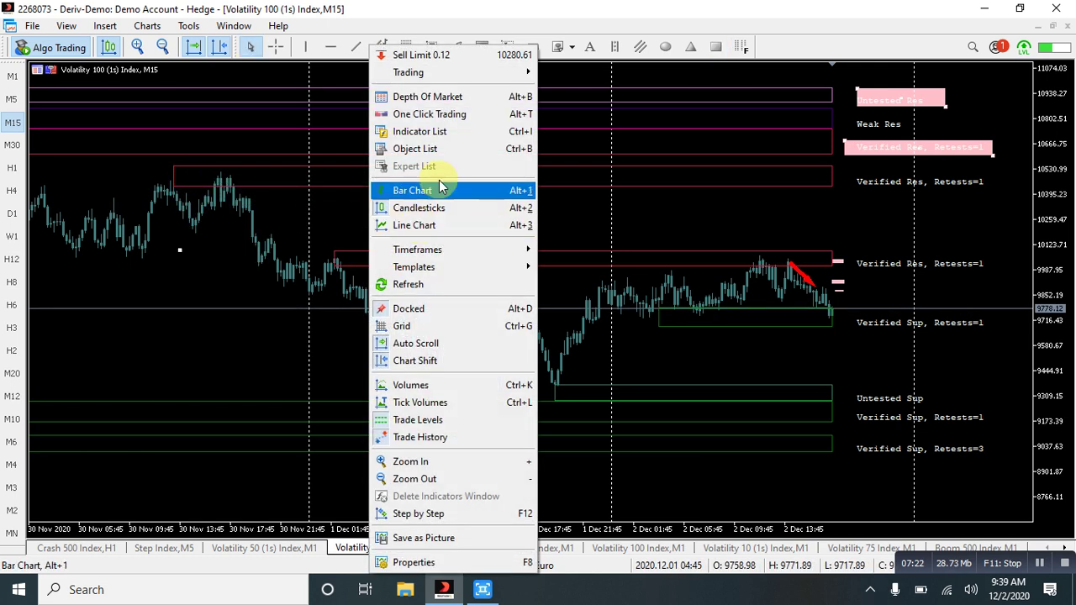
pyautogui.click(424, 127)
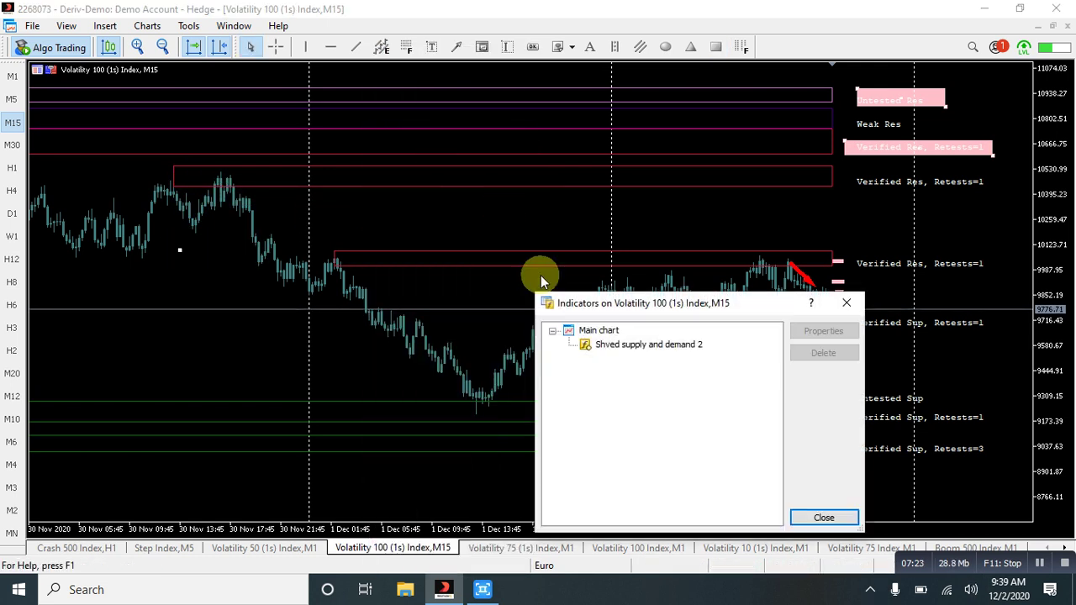
pyautogui.doubleClick(643, 346)
pyautogui.scroll(-10, 525, 223)
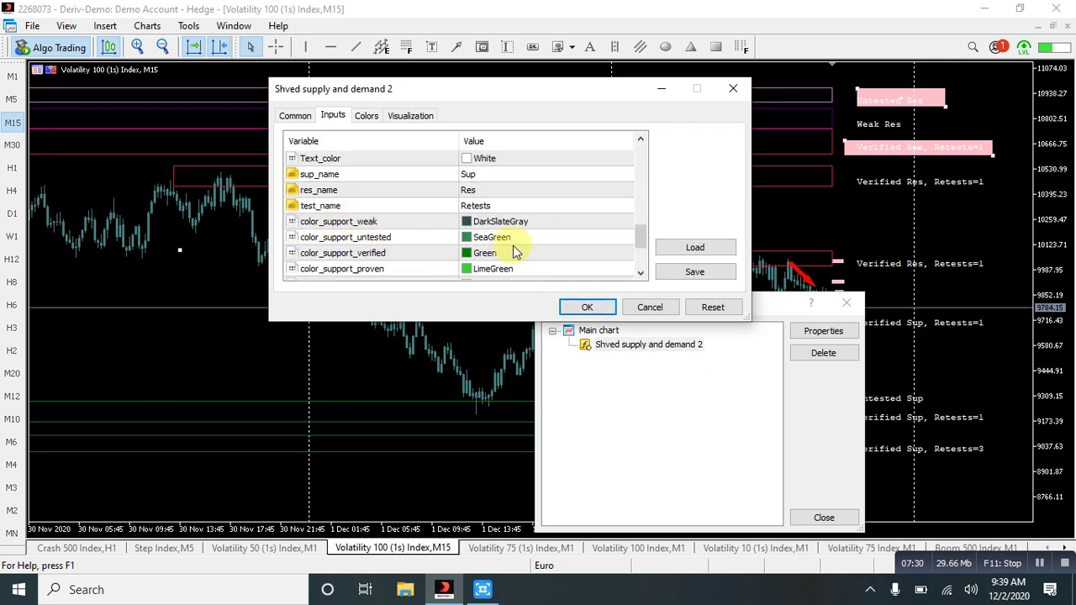
pyautogui.click(496, 243)
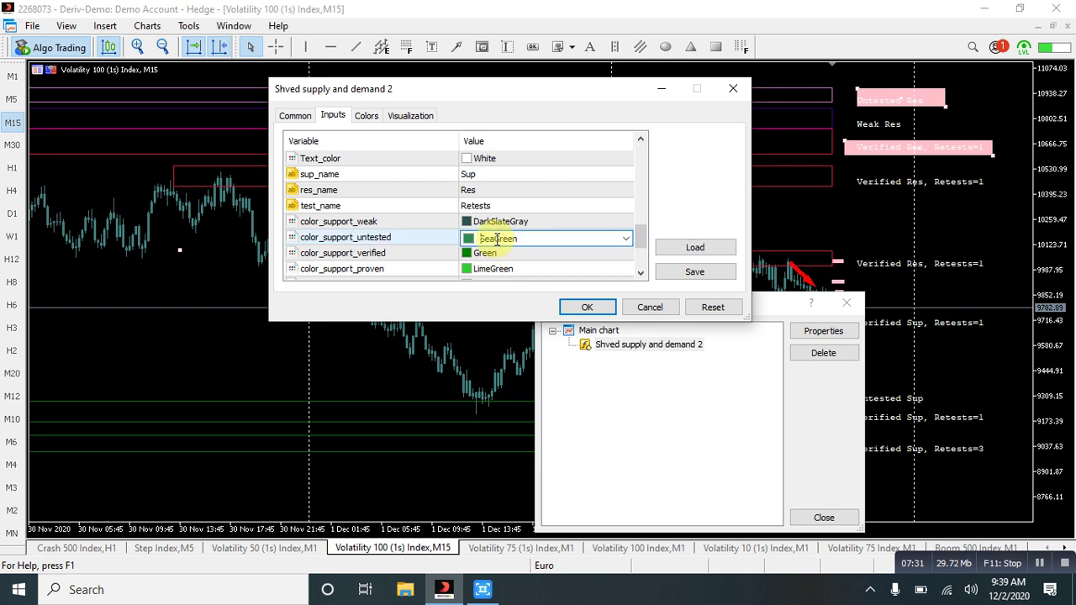
pyautogui.click(620, 246)
pyautogui.click(553, 259)
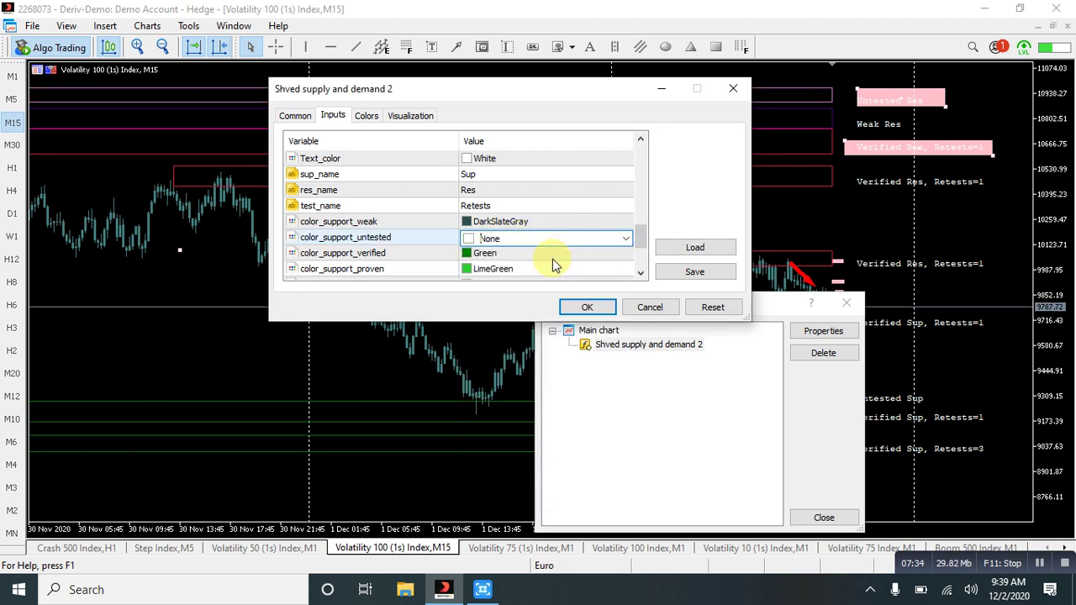
# Set the indicator's color_support_weak input to None
pyautogui.scroll(-1, 500, 256)
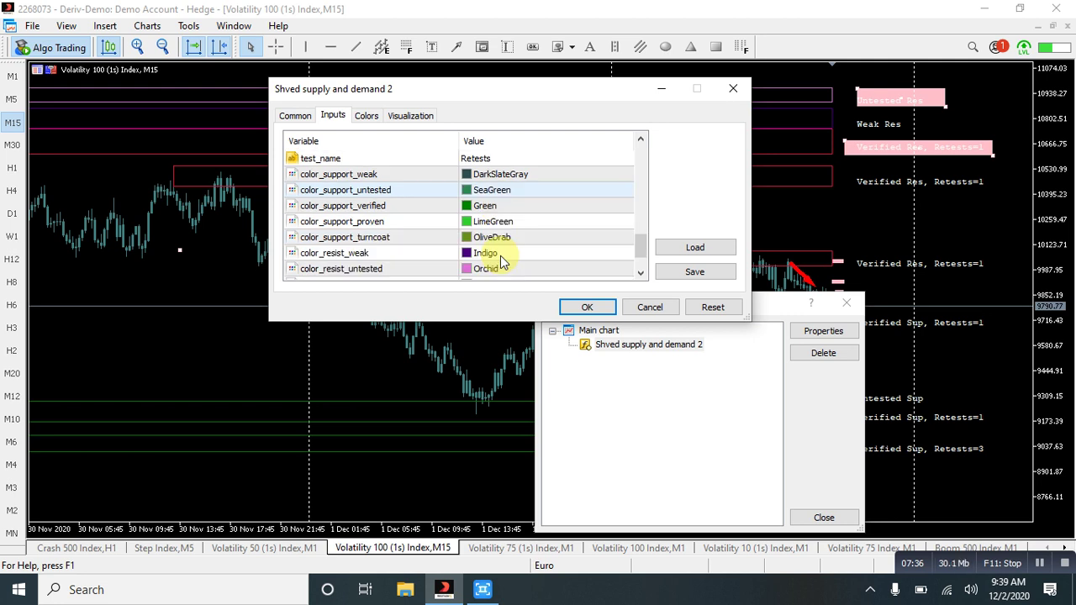
pyautogui.click(472, 194)
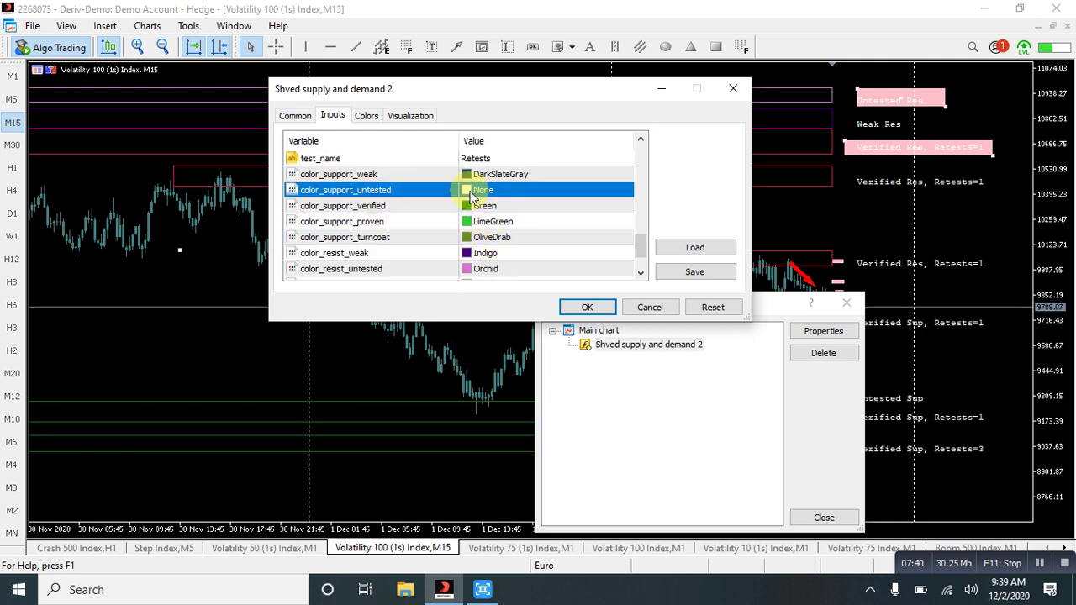
pyautogui.click(472, 193)
pyautogui.click(472, 194)
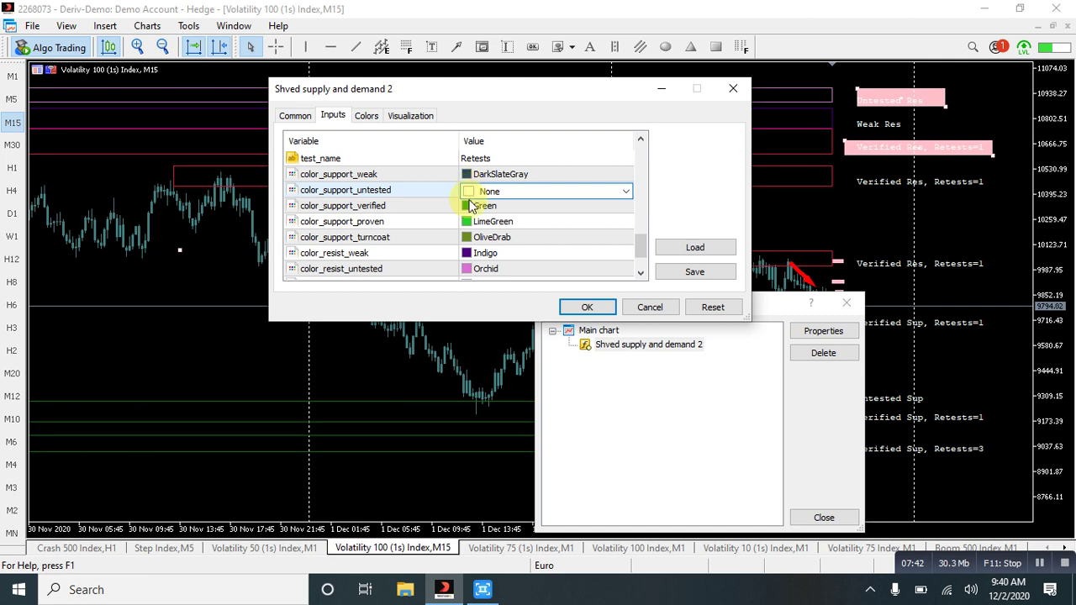
pyautogui.click(476, 175)
pyautogui.click(480, 176)
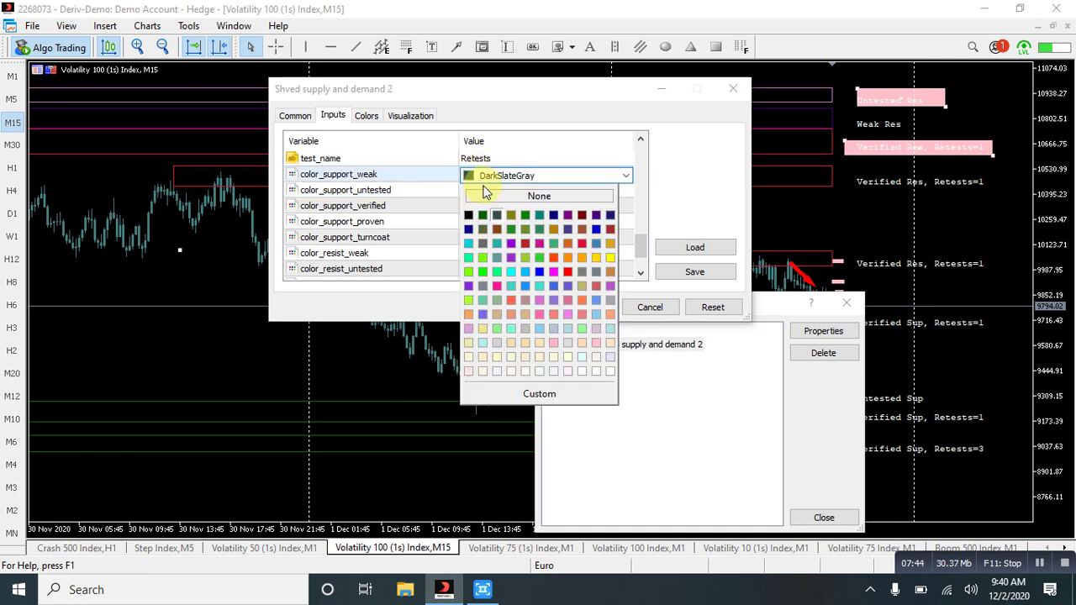
pyautogui.click(489, 197)
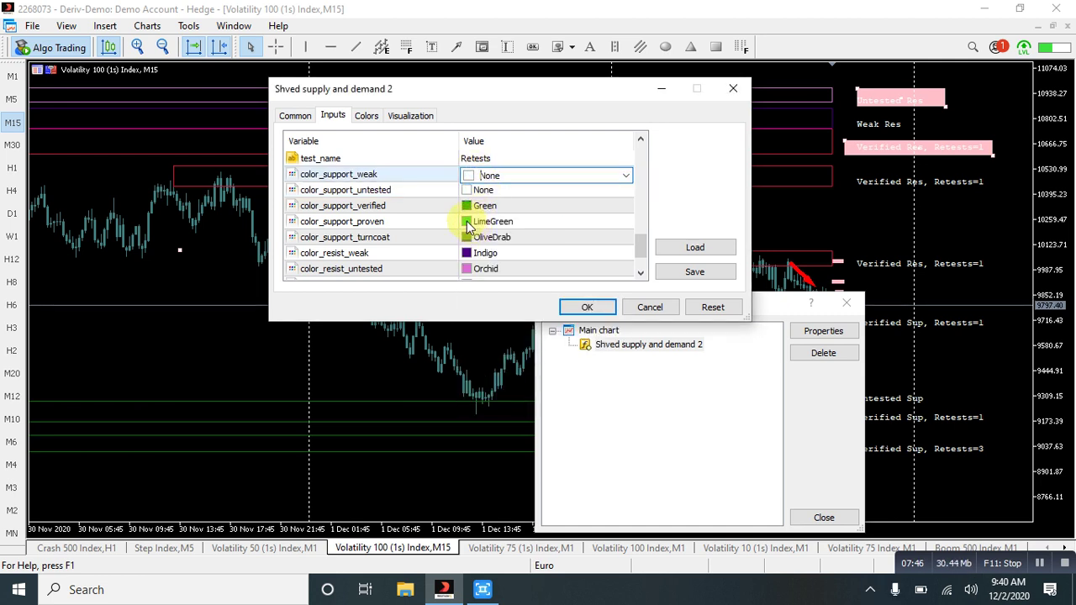
# Set the color_support_proven and color_support_turncoat inputs to None
pyautogui.click(468, 221)
pyautogui.click(468, 222)
pyautogui.click(476, 246)
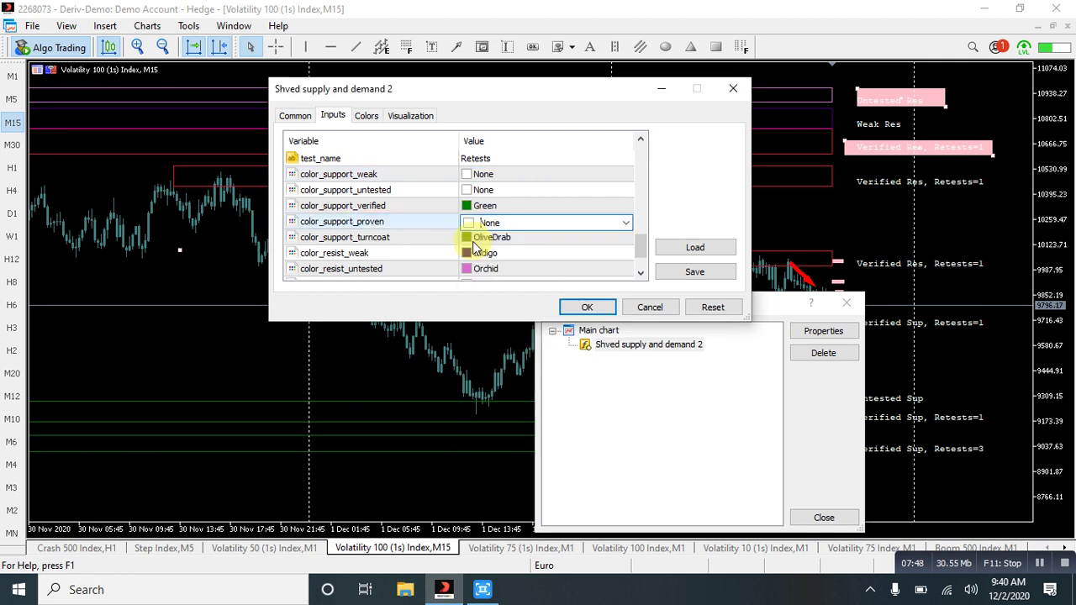
pyautogui.click(474, 239)
pyautogui.click(474, 240)
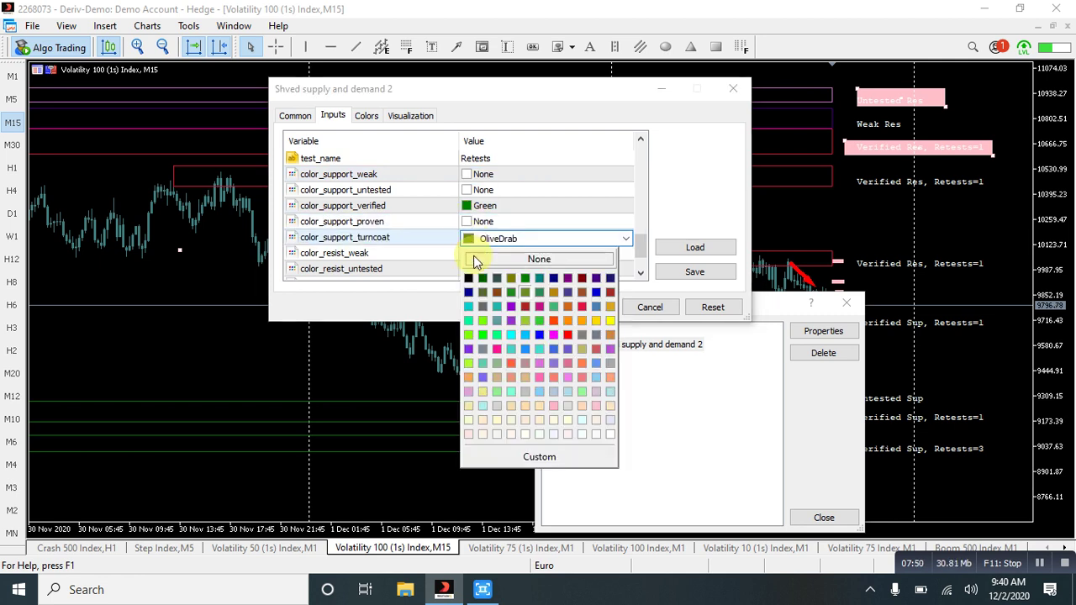
pyautogui.click(476, 257)
# Set the color_resist_weak and color_resist_untested inputs to None
pyautogui.click(467, 257)
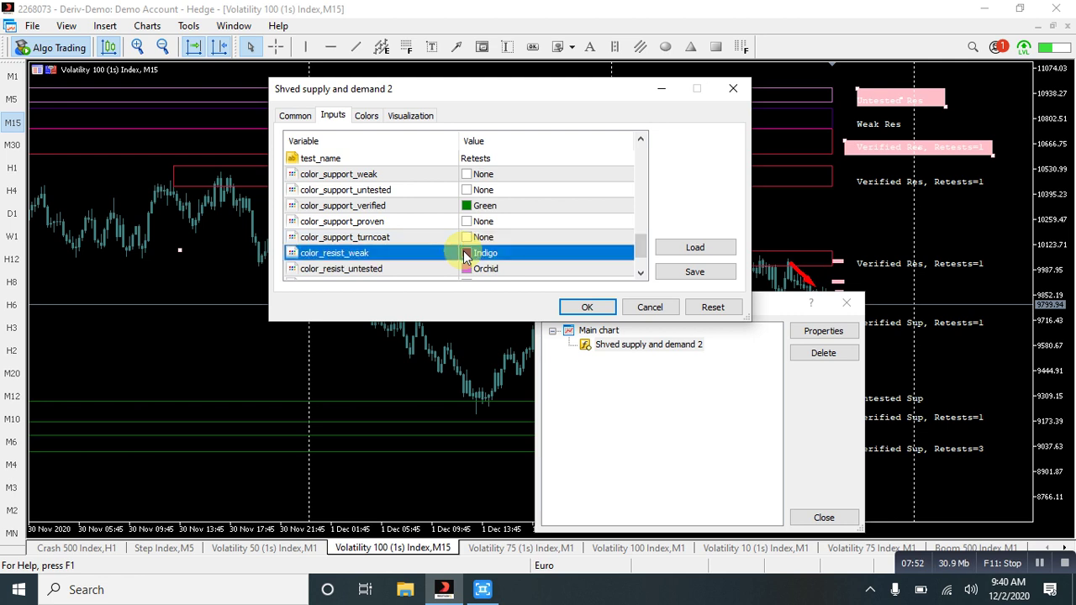
pyautogui.click(468, 256)
pyautogui.scroll(-2, 469, 269)
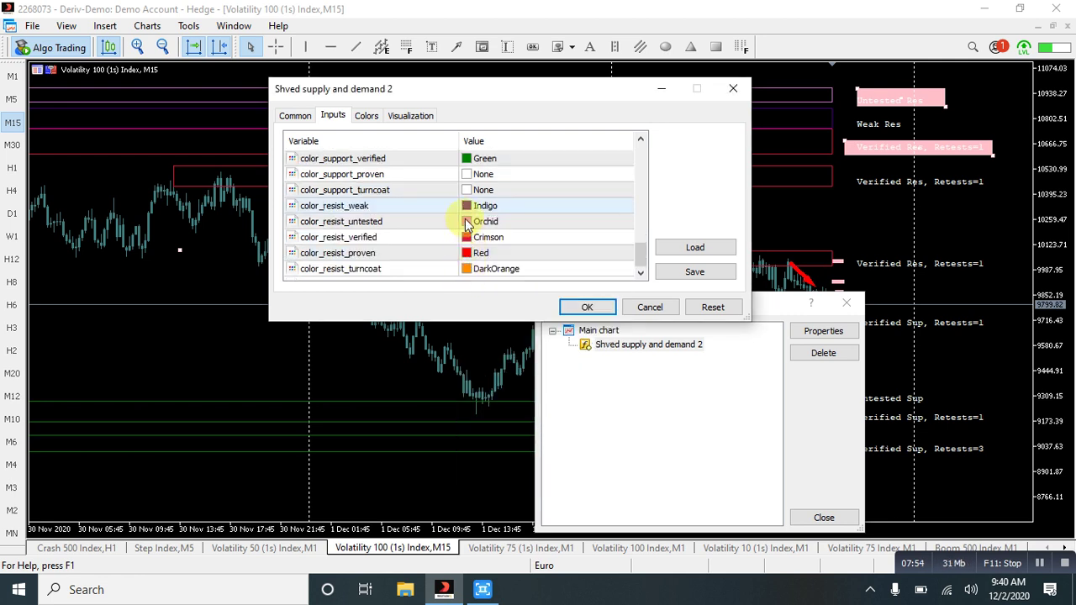
pyautogui.click(467, 221)
pyautogui.click(467, 222)
pyautogui.click(473, 243)
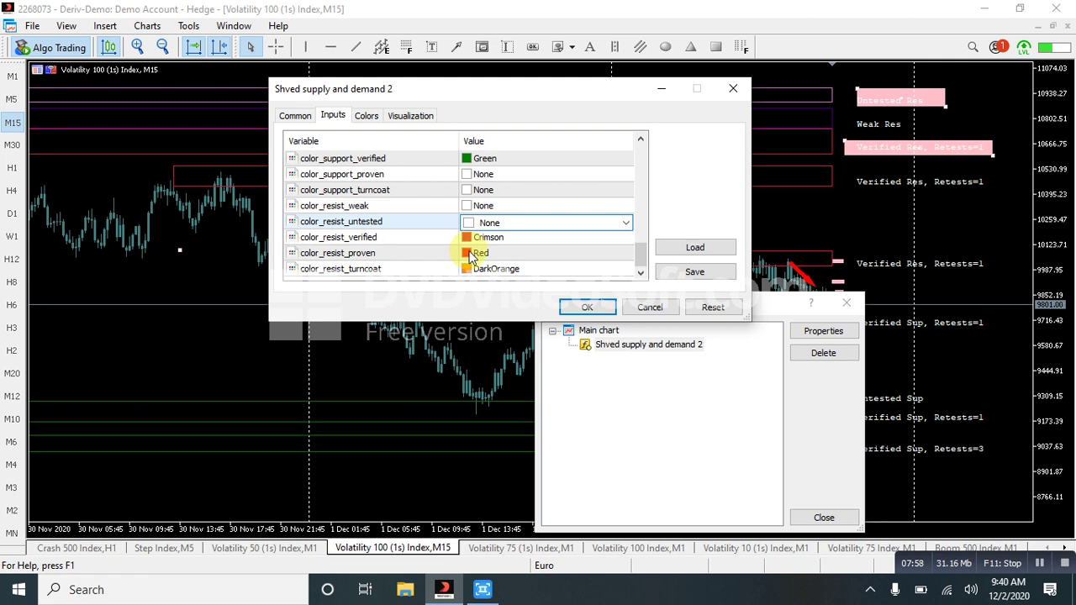
# Set the color_resist_proven and color_resist_turncoat inputs to None
pyautogui.click(469, 254)
pyautogui.click(473, 272)
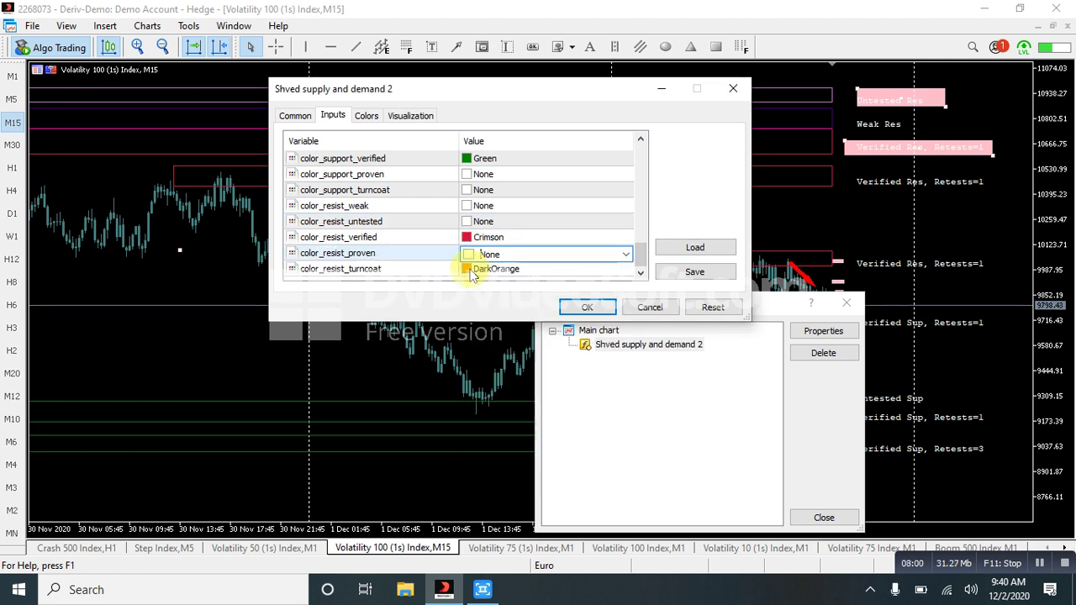
pyautogui.click(470, 270)
pyautogui.click(472, 271)
pyautogui.press('Escape')
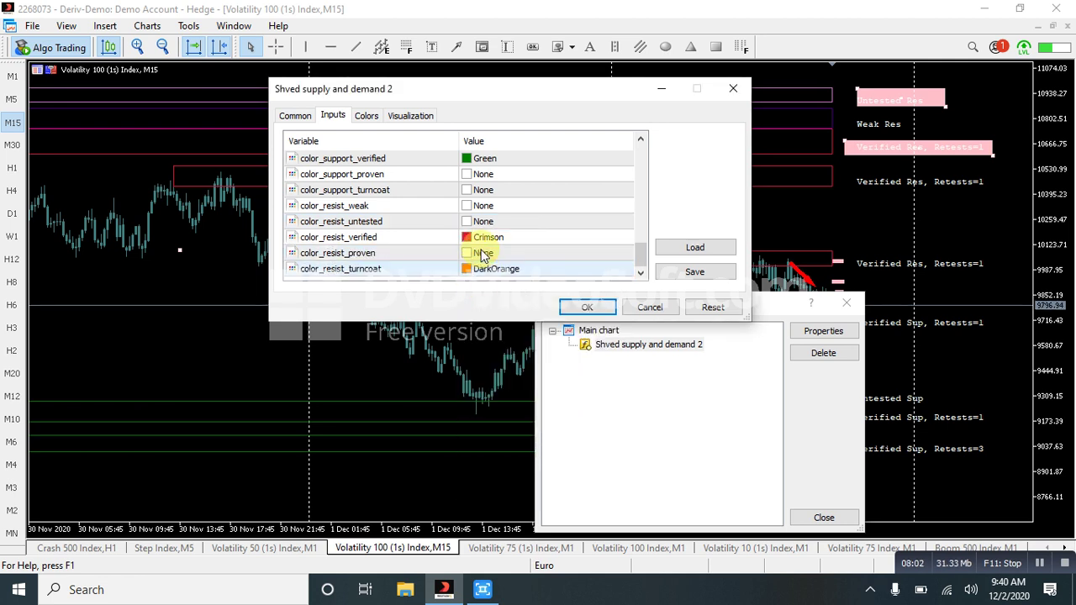
pyautogui.click(473, 271)
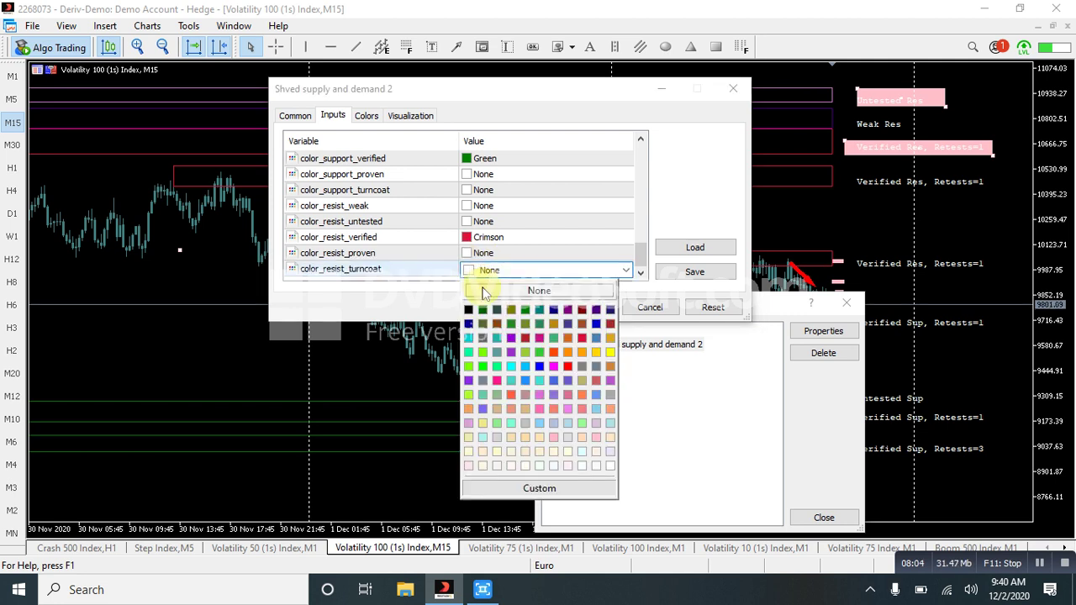
pyautogui.click(483, 291)
# Review the support and resistance color inputs and change color_resist_verified to Red
pyautogui.scroll(1, 487, 252)
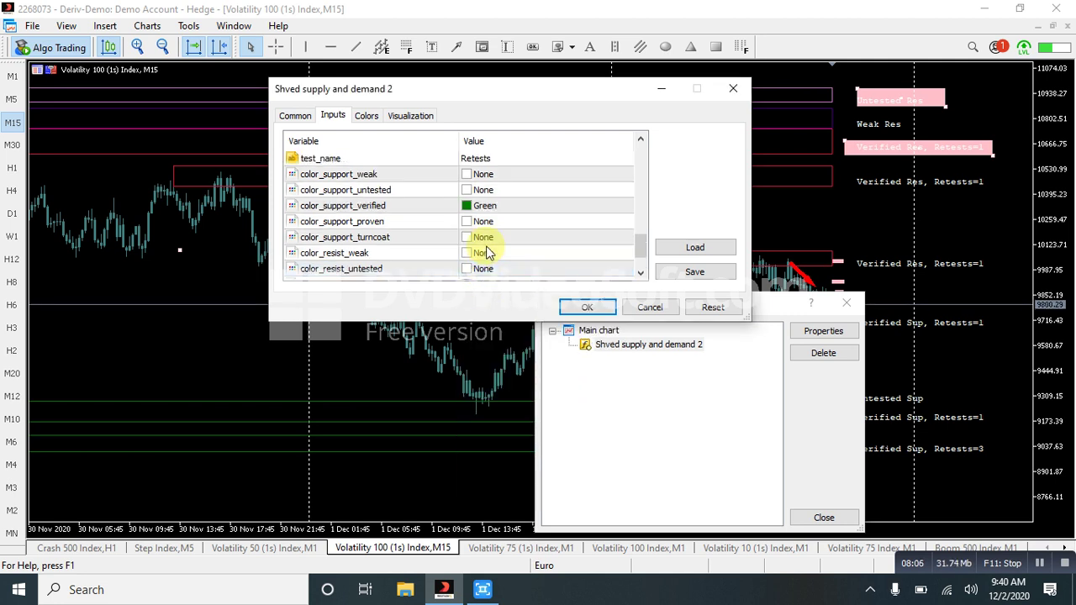
pyautogui.scroll(3, 487, 252)
pyautogui.scroll(-4, 519, 230)
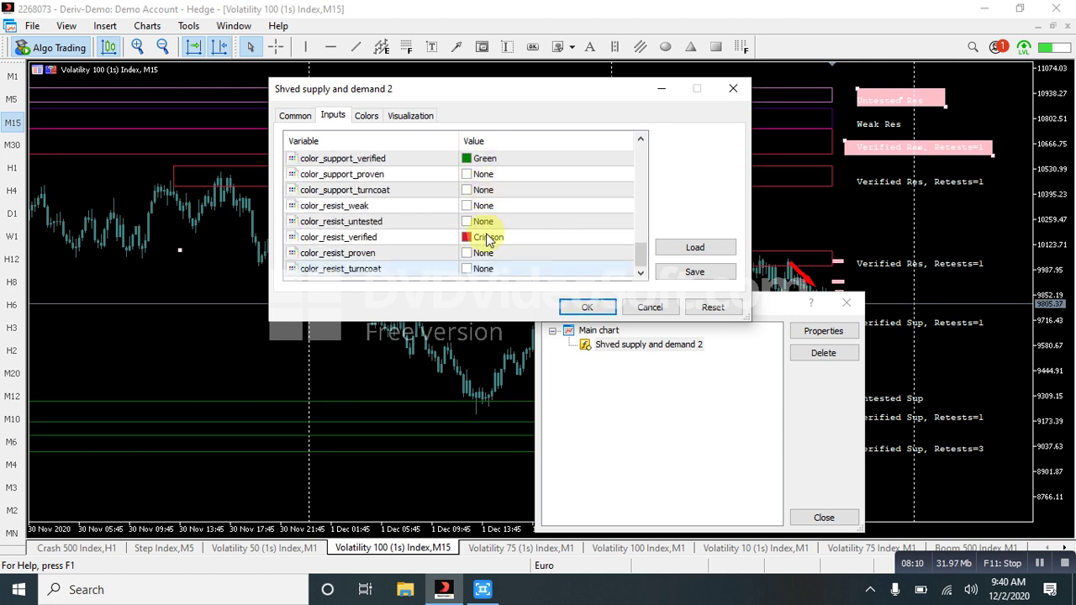
pyautogui.scroll(1, 488, 239)
pyautogui.scroll(-1, 488, 239)
pyautogui.click(471, 238)
pyautogui.click(468, 239)
pyautogui.click(566, 334)
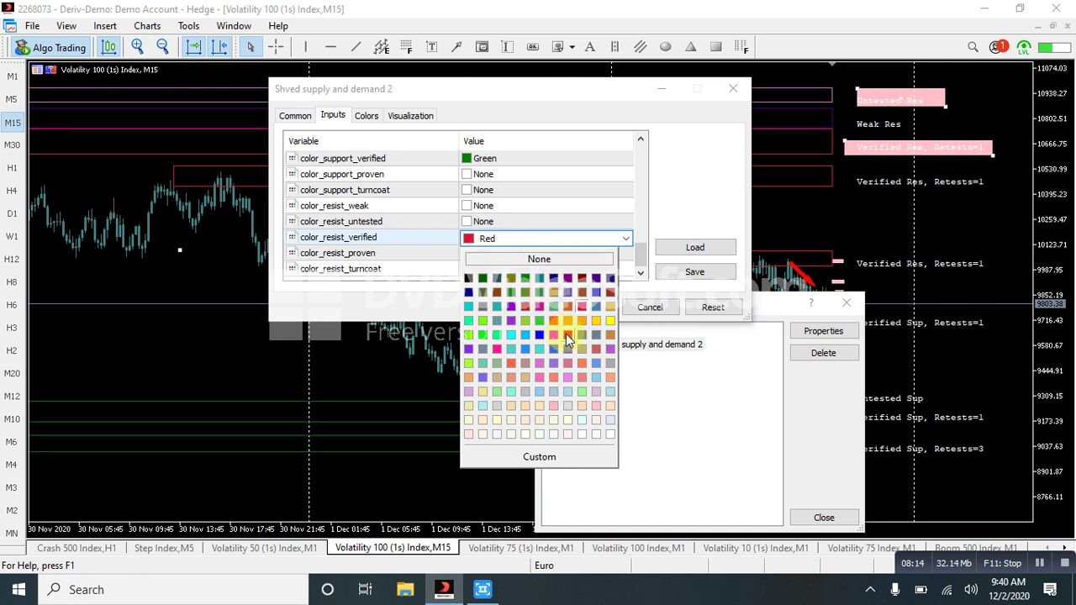
# Apply the changed Shved supply and demand 2 inputs and close the chart's indicator list
pyautogui.click(584, 307)
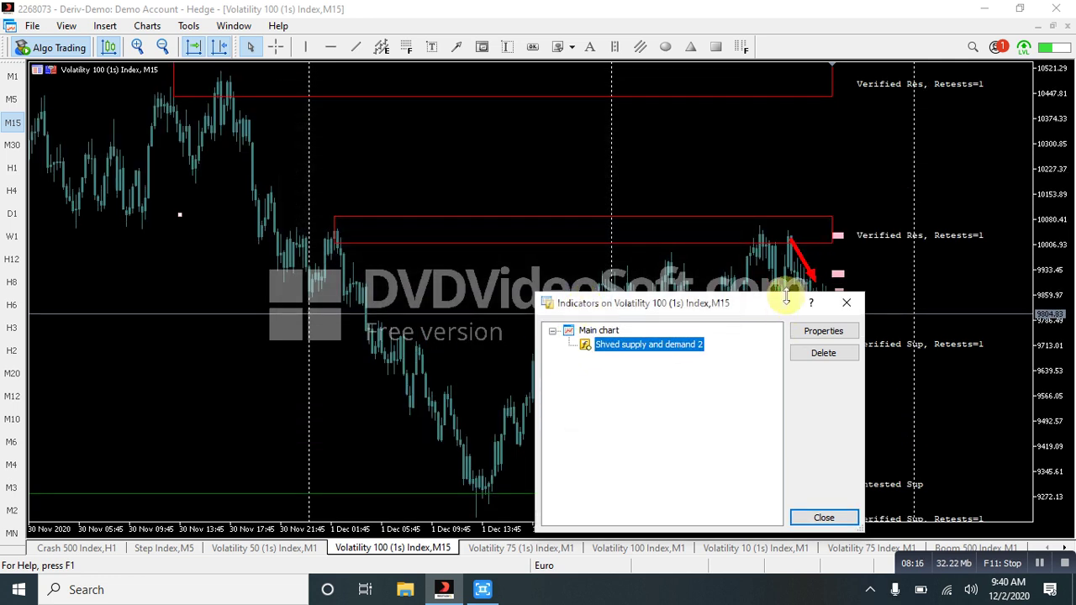
pyautogui.click(847, 304)
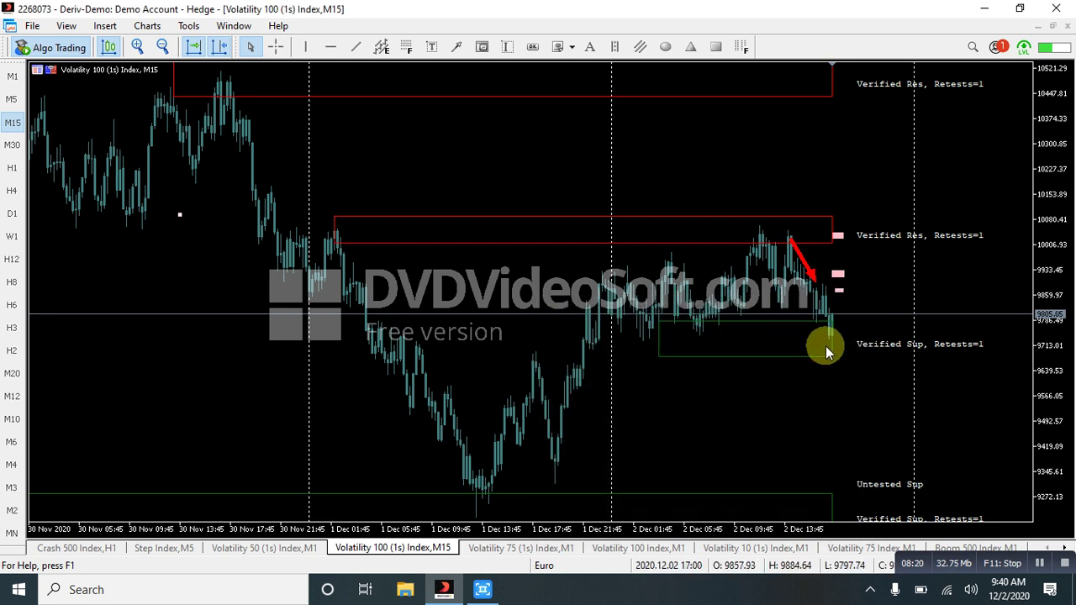
pyautogui.moveTo(826, 346)
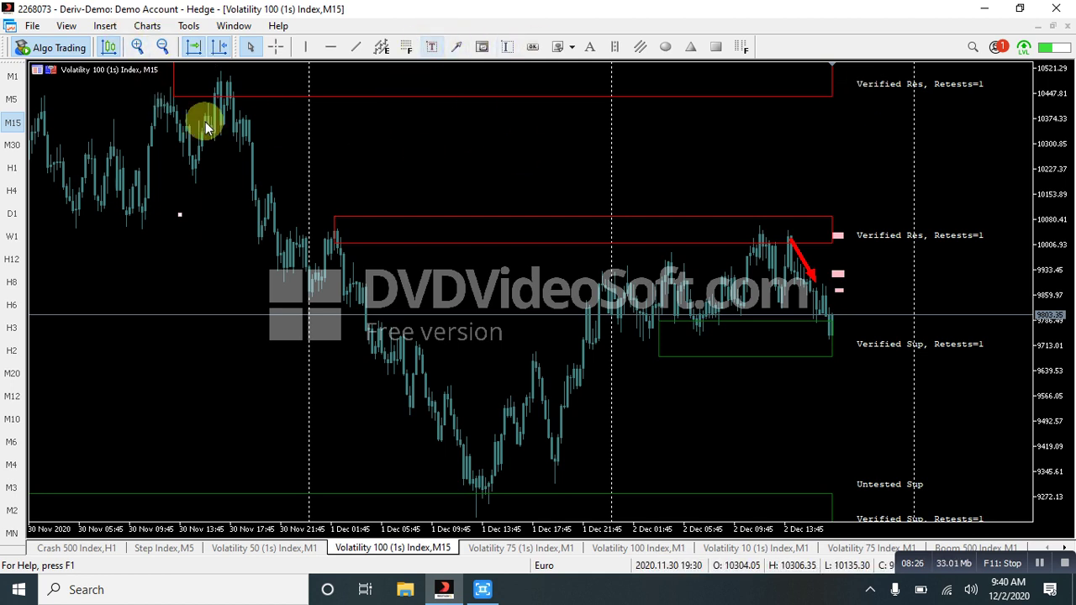
# Check the zones on the H1, M5, M1 and M30 timeframes, ending on M30 with a long red arrow down from the highest resistance zone
pyautogui.click(11, 168)
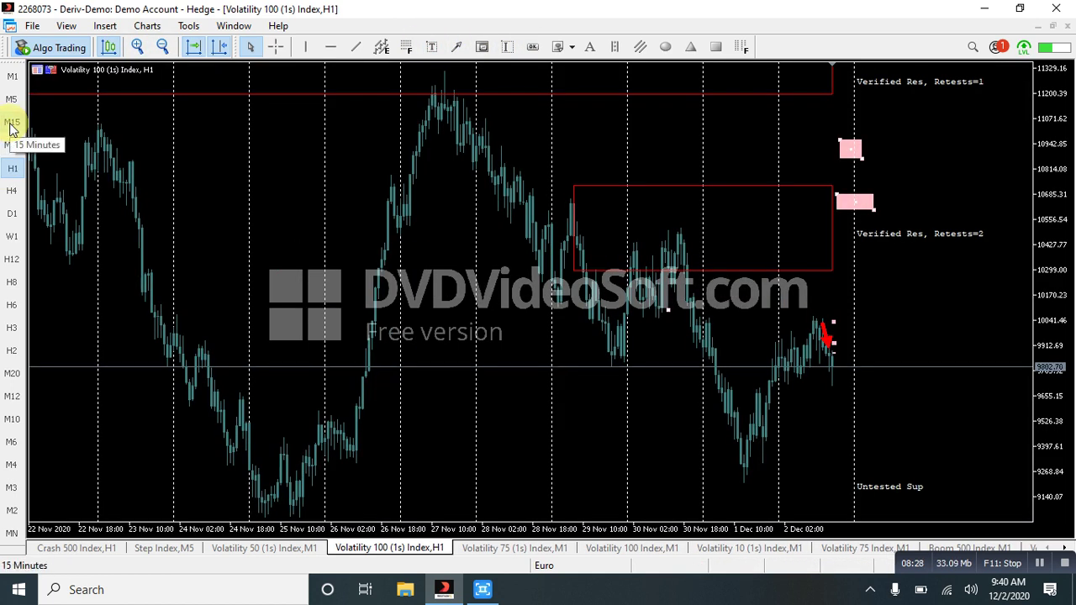
pyautogui.click(12, 99)
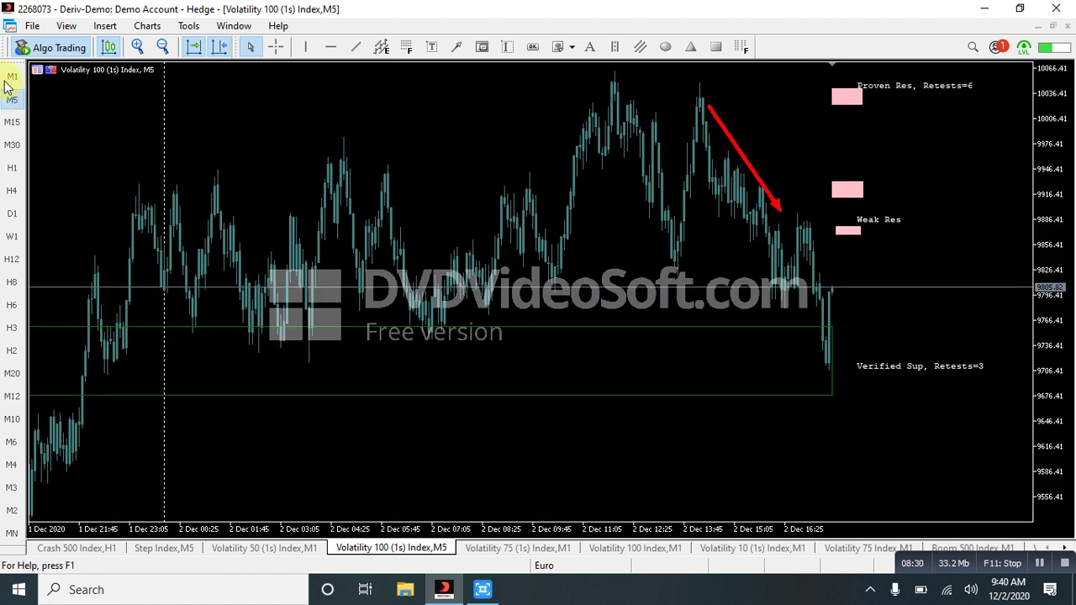
pyautogui.click(11, 77)
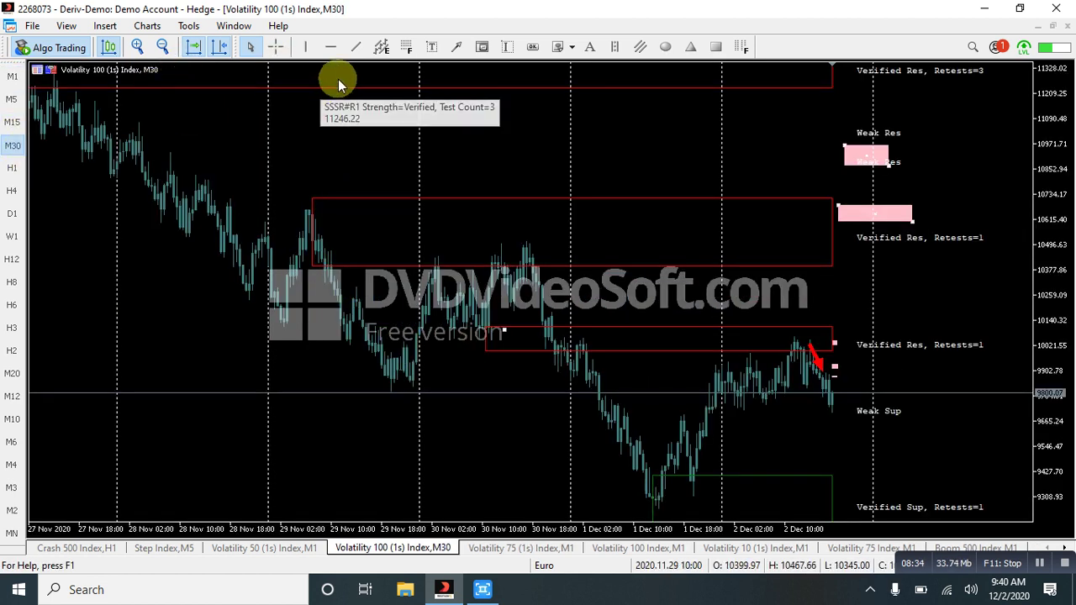
pyautogui.moveTo(772, 90); pyautogui.dragTo(850, 452)
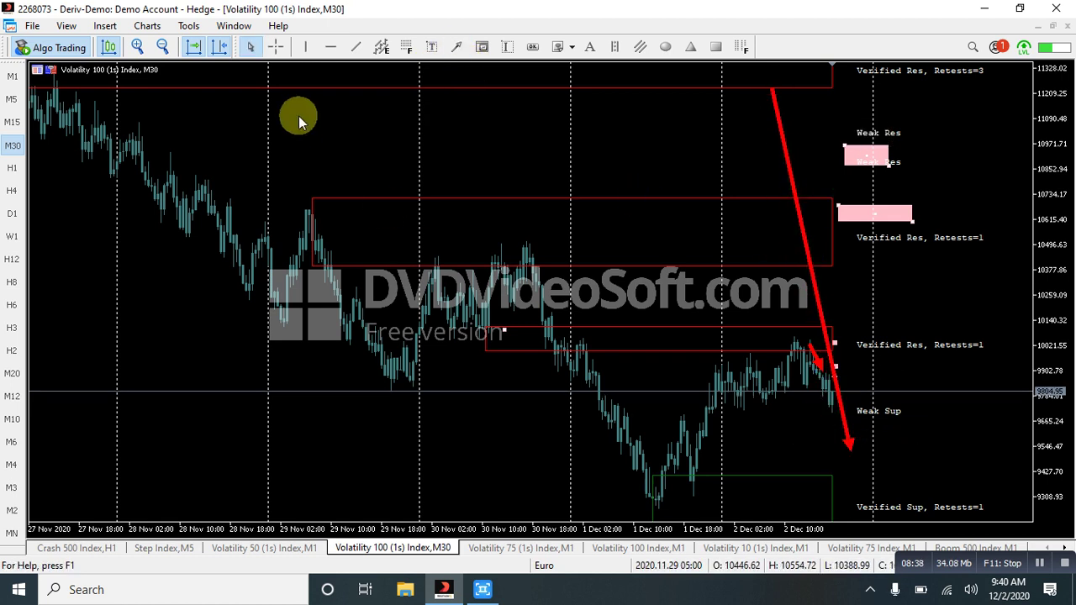
# Apply the saved mca template to the Volatility 100 (1s) Index M30 chart
pyautogui.rightClick(299, 116)
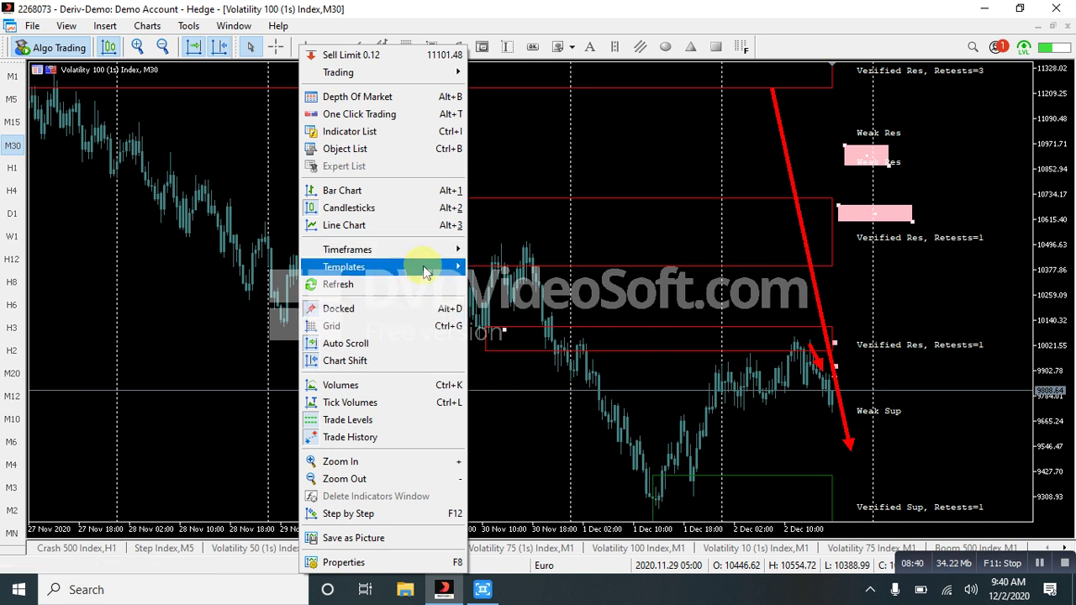
pyautogui.moveTo(438, 267)
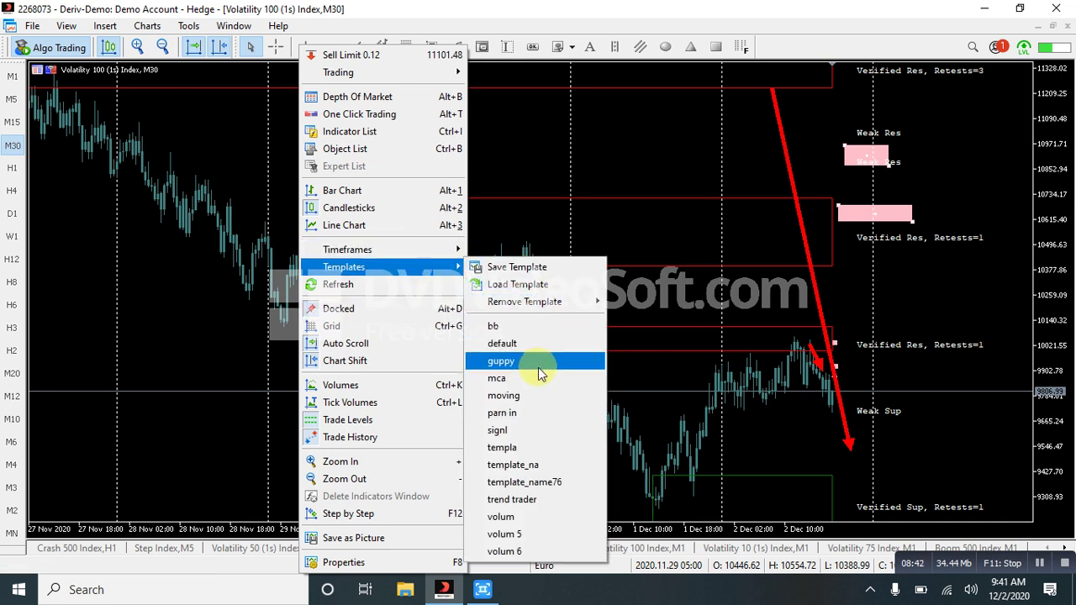
pyautogui.click(535, 375)
# Delete the Savvy MACD and smTMMS Oscillator-MT5_v2.0 indicators, keeping only ZigZag_NK_Arrows on the chart
pyautogui.rightClick(351, 116)
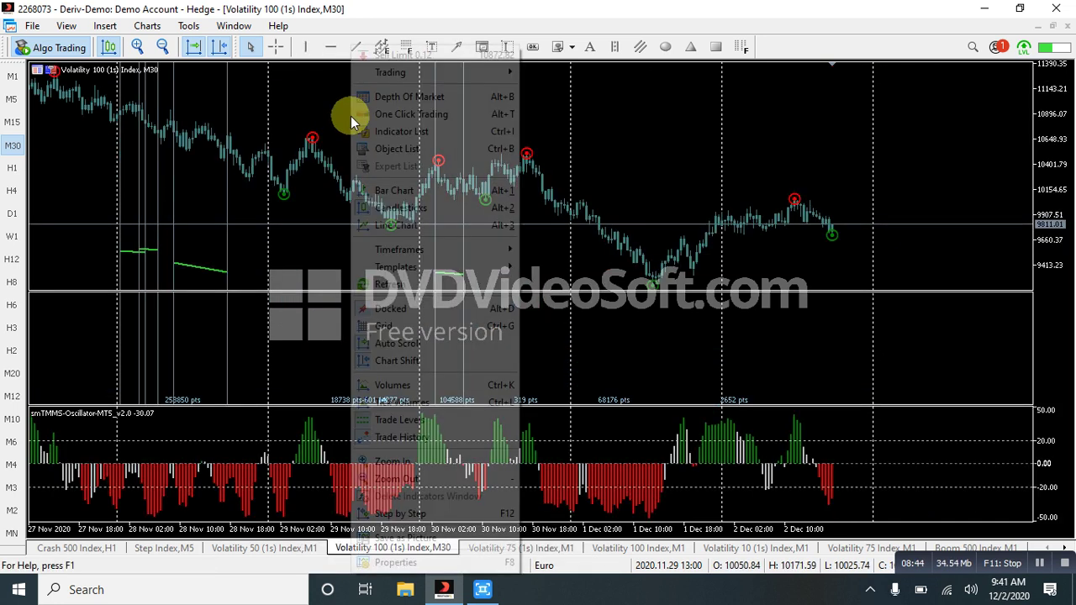
pyautogui.click(410, 135)
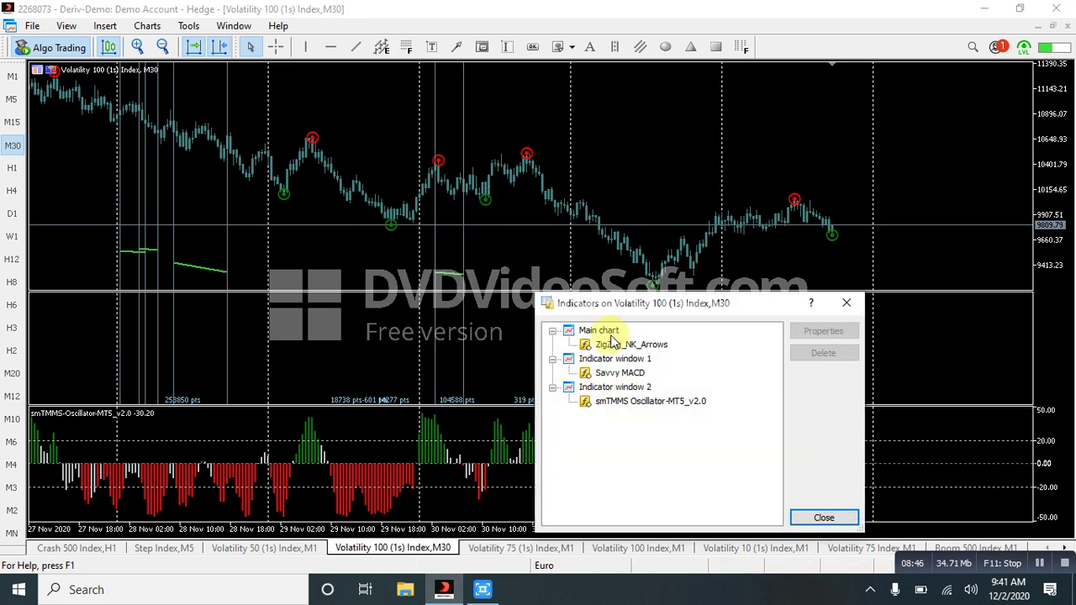
pyautogui.click(620, 373)
pyautogui.click(799, 355)
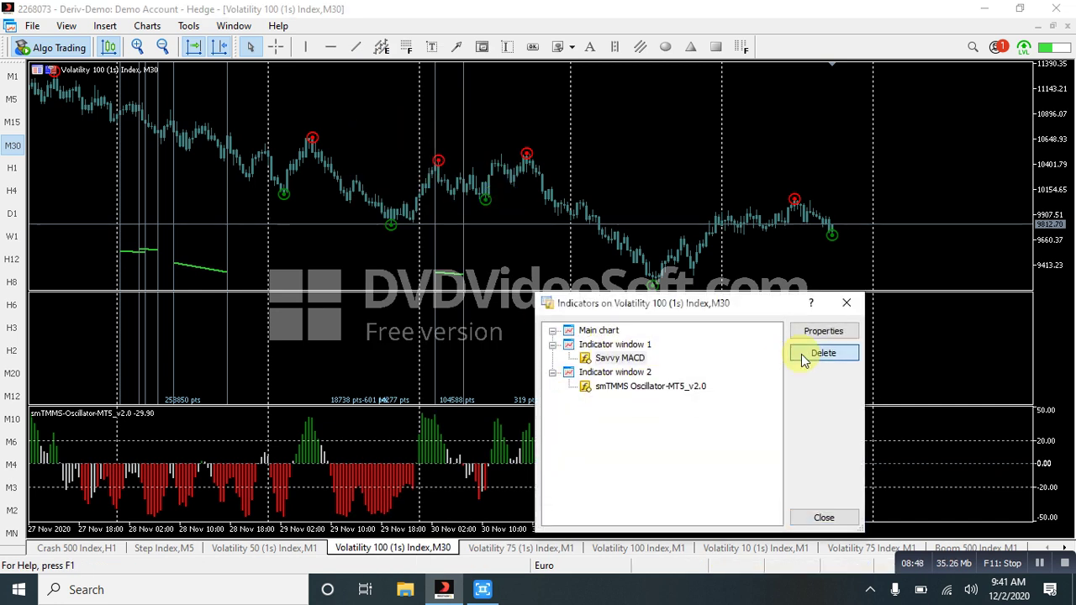
pyautogui.click(694, 372)
pyautogui.click(800, 354)
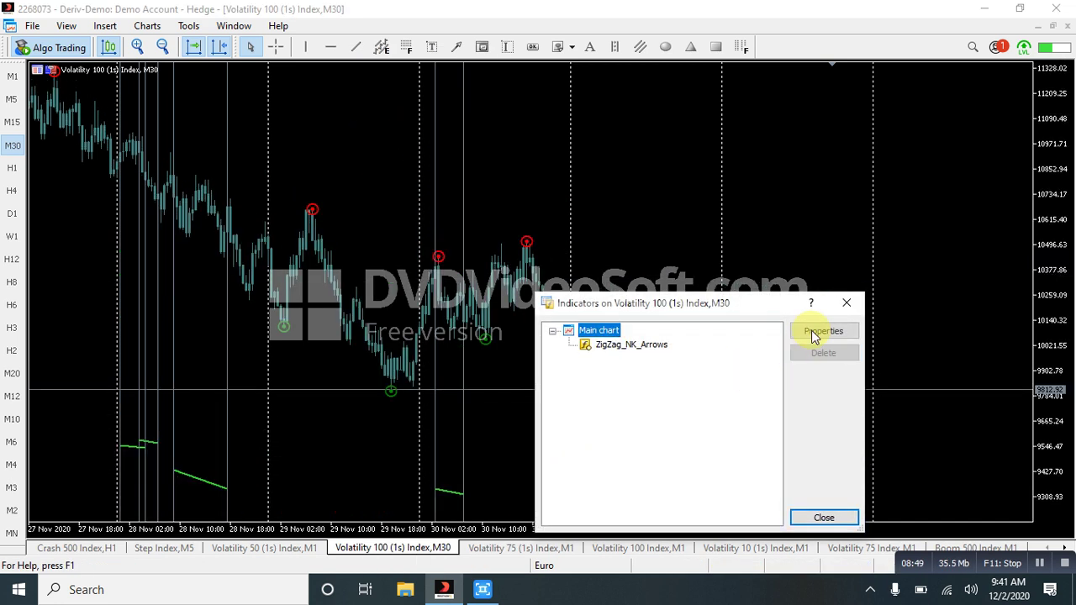
pyautogui.click(847, 302)
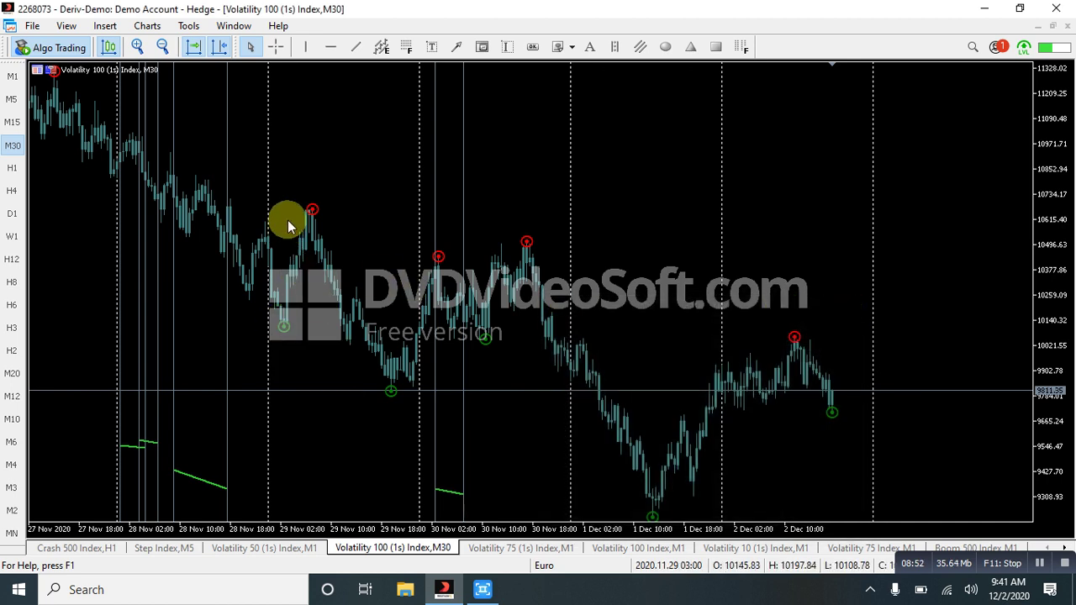
# Examine the color, common and visualization settings of the ZigZag_NK_Arrows indicator, then close its properties and the indicator list
pyautogui.rightClick(321, 144)
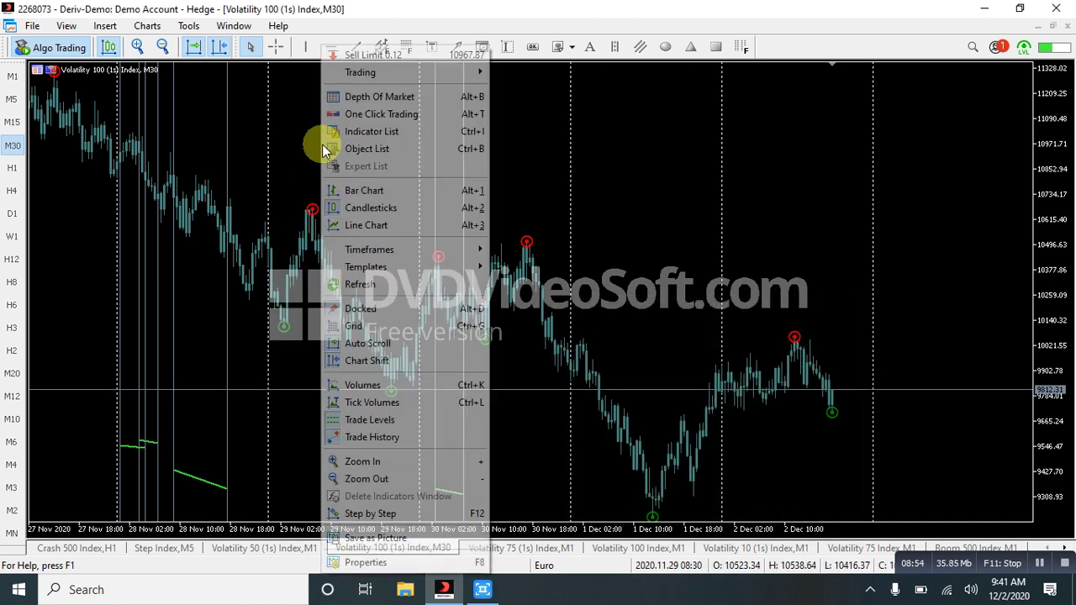
pyautogui.click(375, 133)
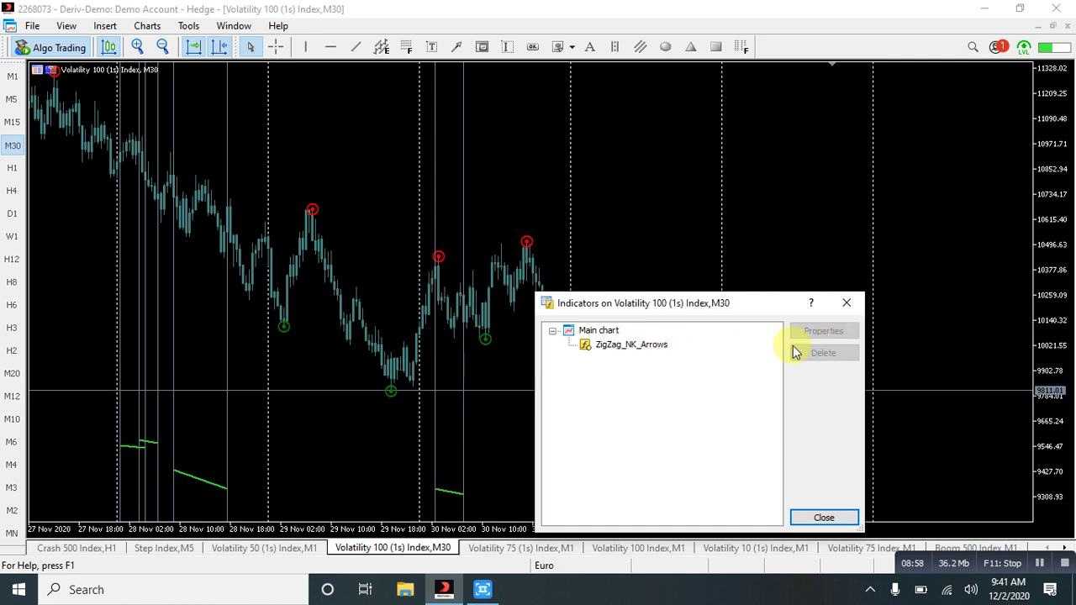
pyautogui.doubleClick(644, 348)
pyautogui.click(364, 118)
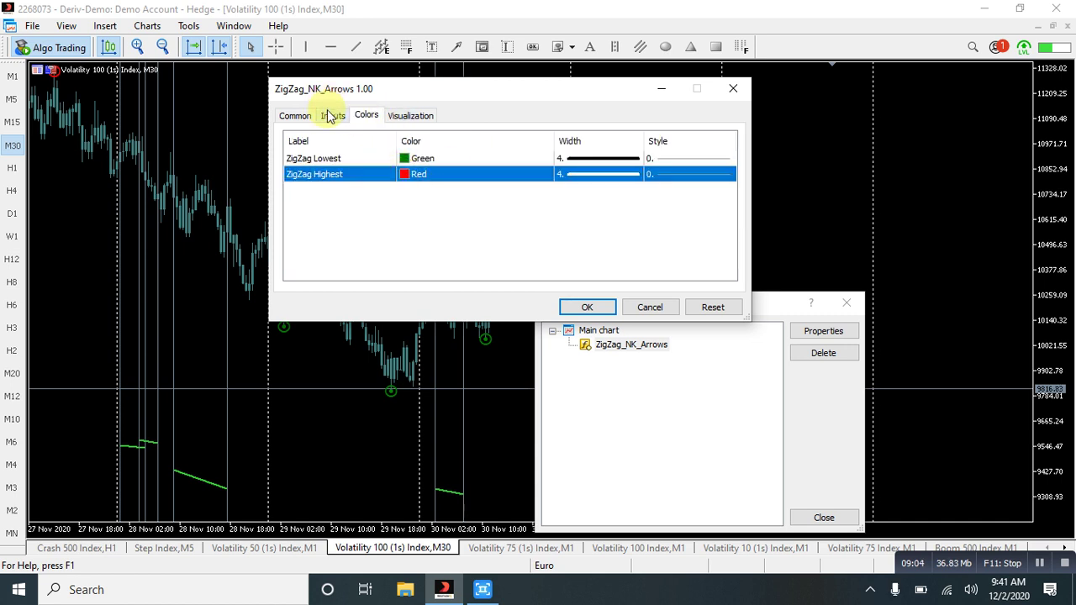
pyautogui.click(296, 120)
pyautogui.click(402, 119)
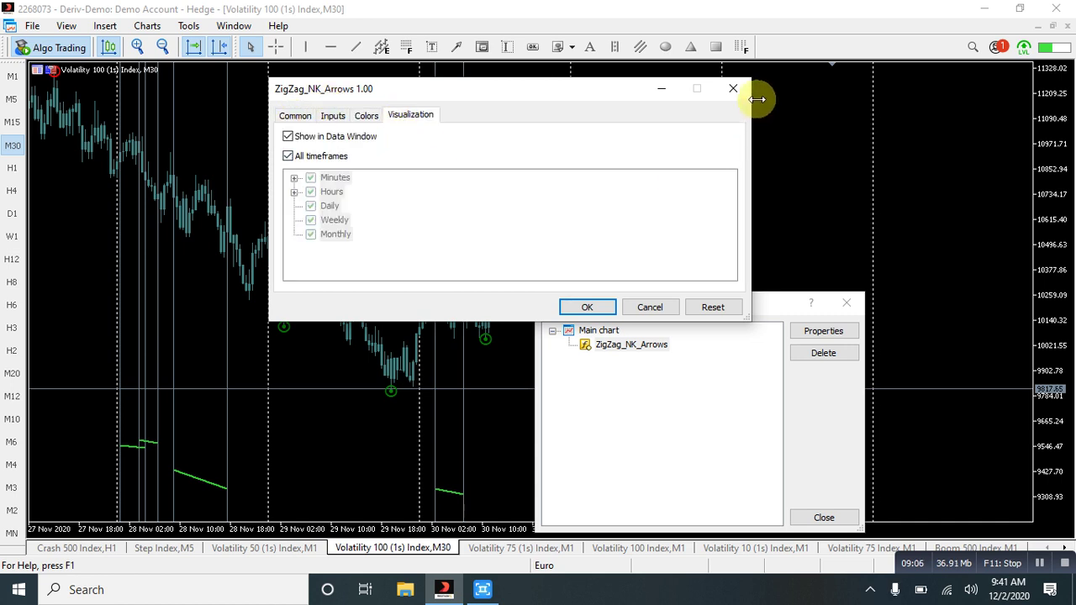
pyautogui.click(600, 310)
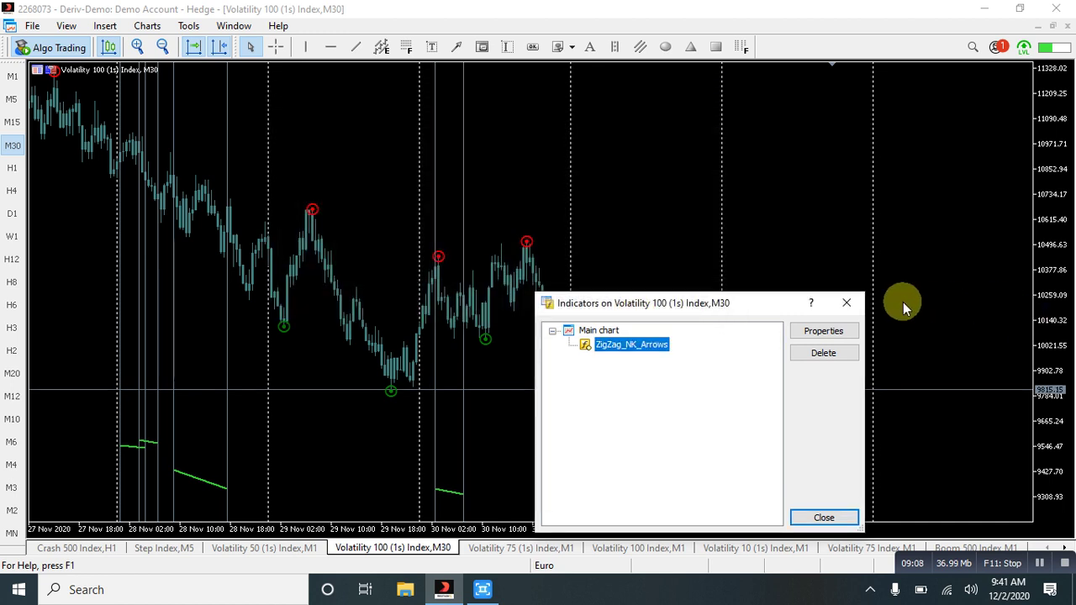
pyautogui.click(847, 302)
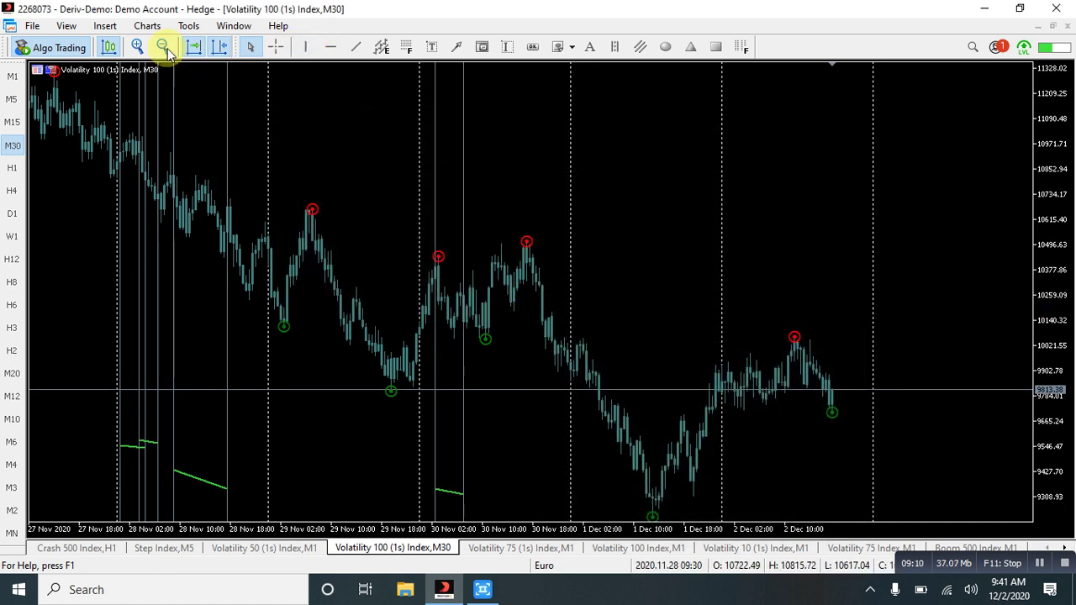
# Draw three rectangles over the red-marked swing highs of 29 November, 30 November and 2 December
pyautogui.click(715, 50)
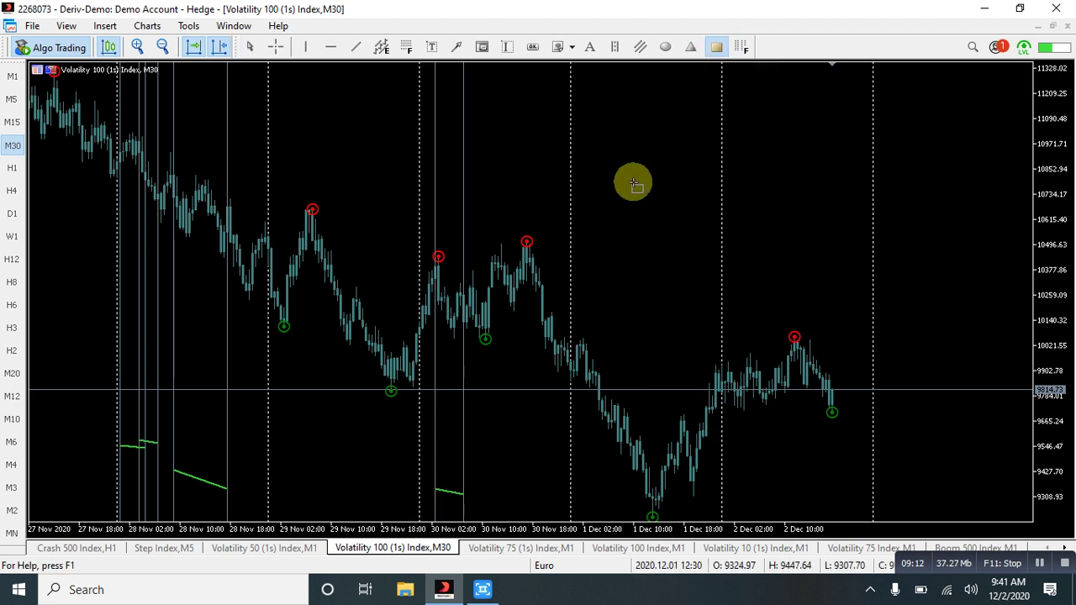
pyautogui.moveTo(269, 195)
pyautogui.mouseDown()
pyautogui.moveTo(327, 227)
pyautogui.moveTo(381, 219)
pyautogui.moveTo(598, 265)
pyautogui.mouseUp()
pyautogui.click(716, 49)
pyautogui.click(715, 48)
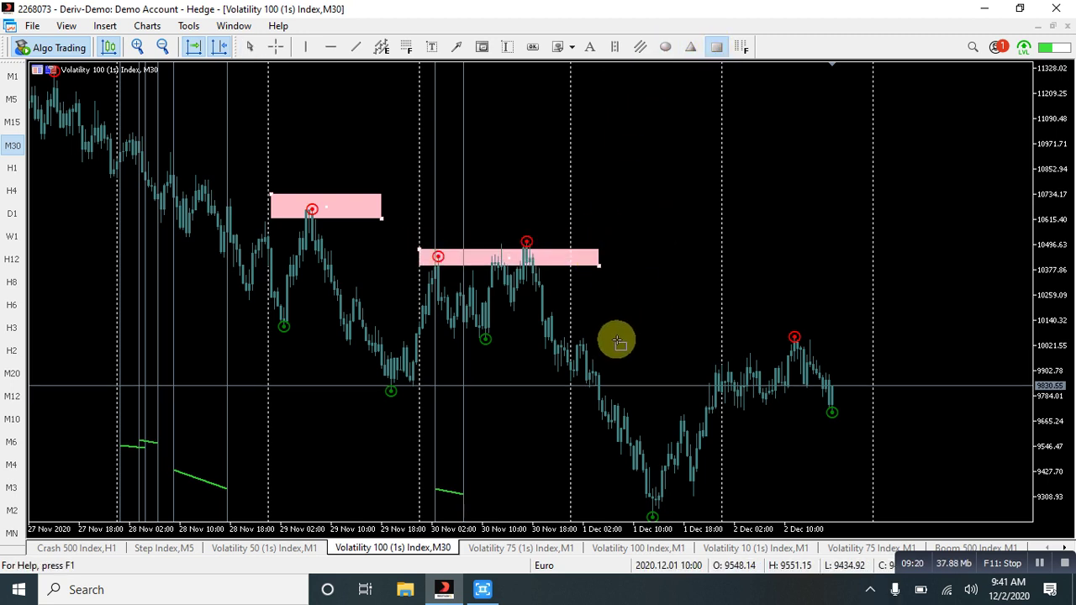
pyautogui.moveTo(755, 316); pyautogui.dragTo(844, 349)
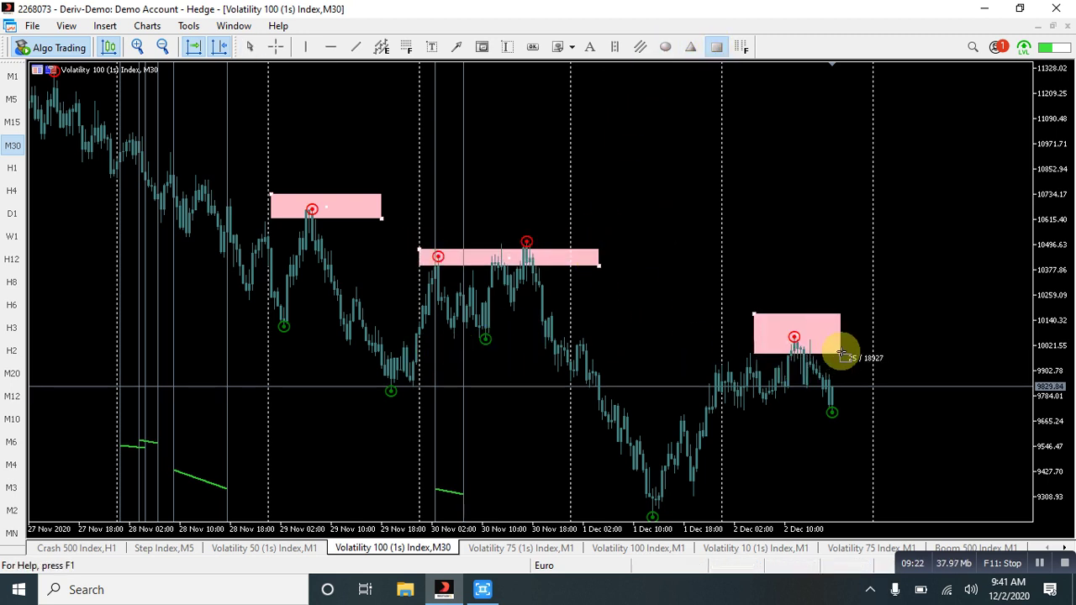
# Draw three rectangles over the green-marked swing lows: the 1 December bottom and the two earlier lows around 29 November
pyautogui.click(716, 48)
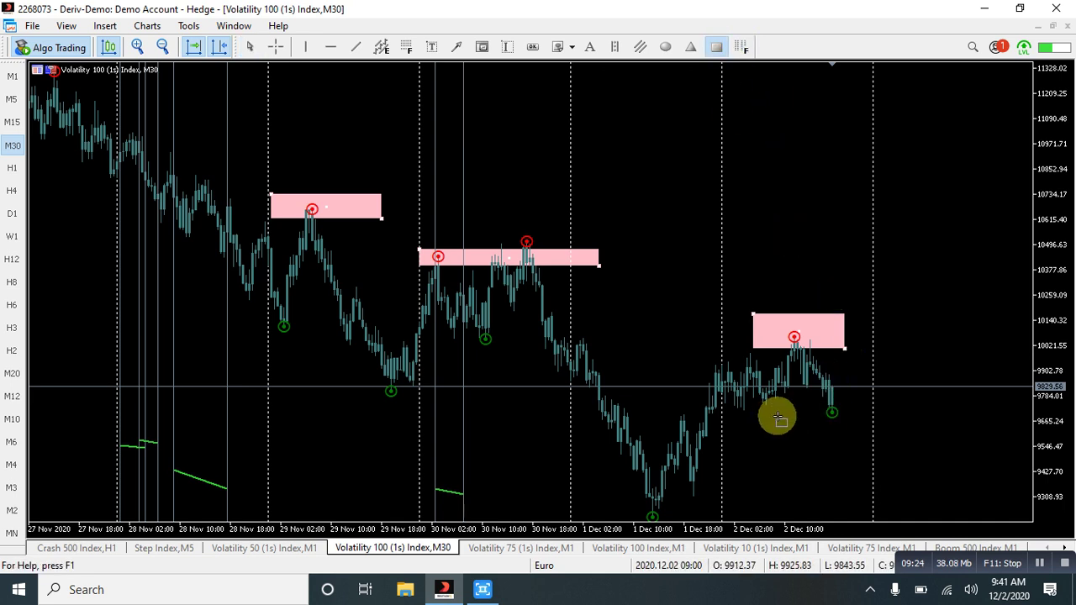
pyautogui.moveTo(611, 487); pyautogui.dragTo(734, 508)
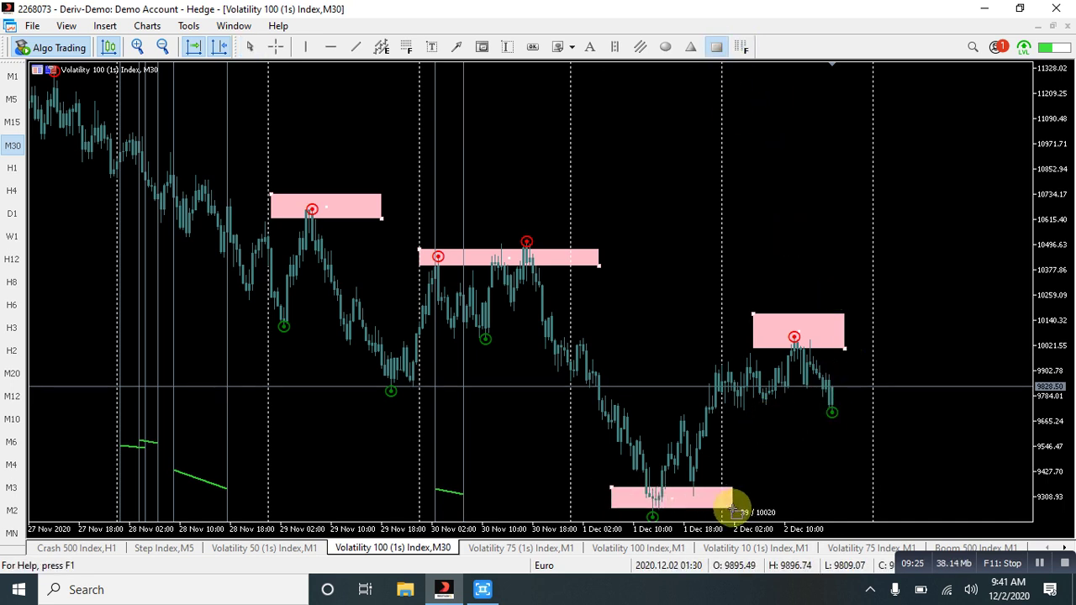
pyautogui.click(716, 46)
pyautogui.moveTo(337, 359)
pyautogui.mouseDown()
pyautogui.moveTo(444, 392)
pyautogui.moveTo(473, 386)
pyautogui.mouseUp()
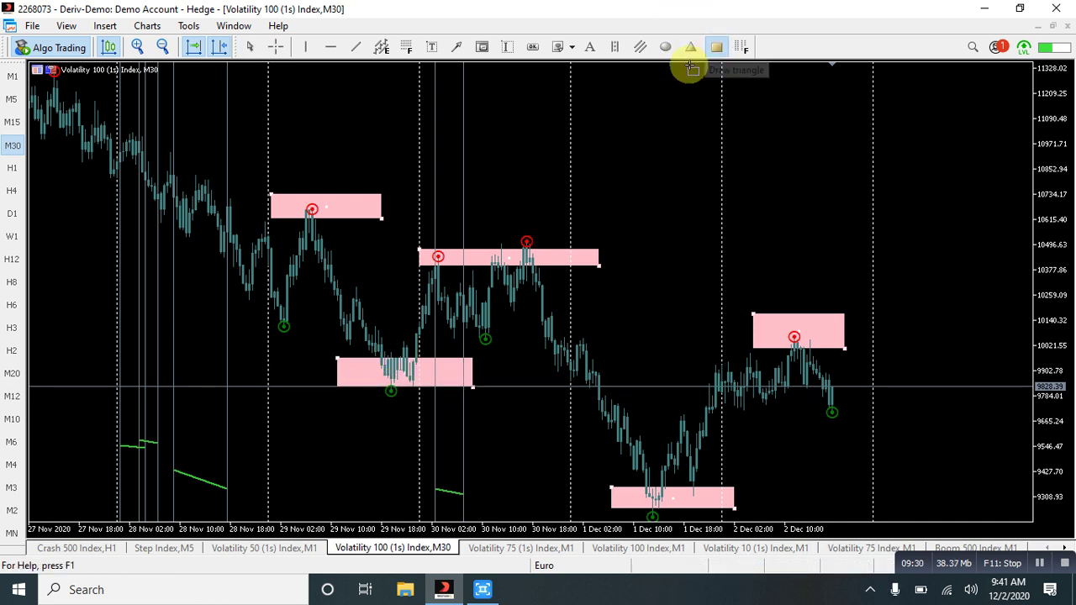
pyautogui.click(717, 47)
pyautogui.moveTo(254, 310); pyautogui.dragTo(308, 329)
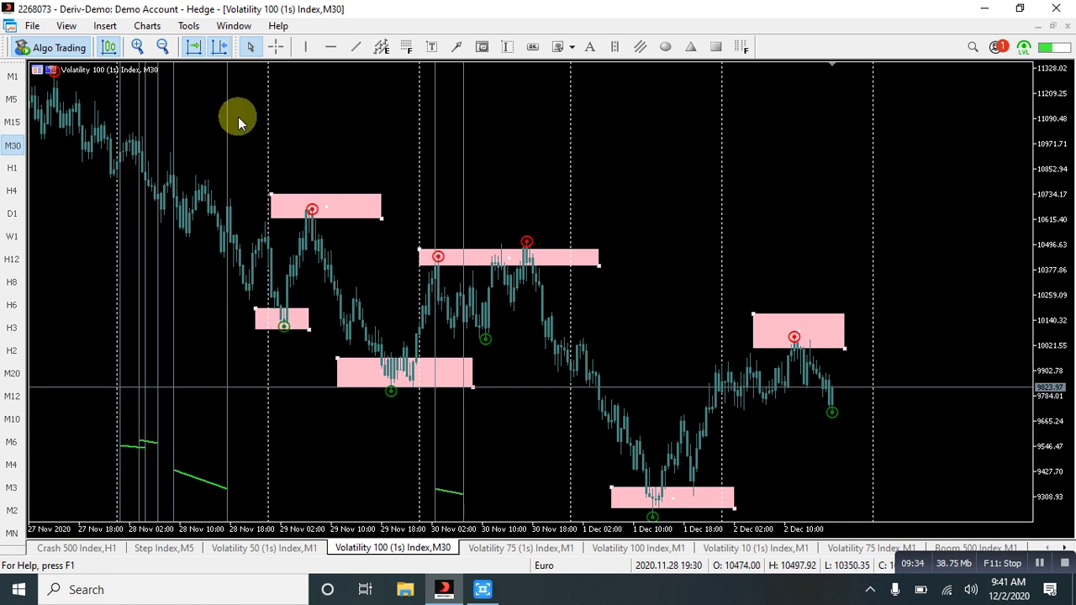
# Draw a chain of red arrows zigzagging between the low and high rectangles, from the first swing low down to the latest low
pyautogui.click(455, 46)
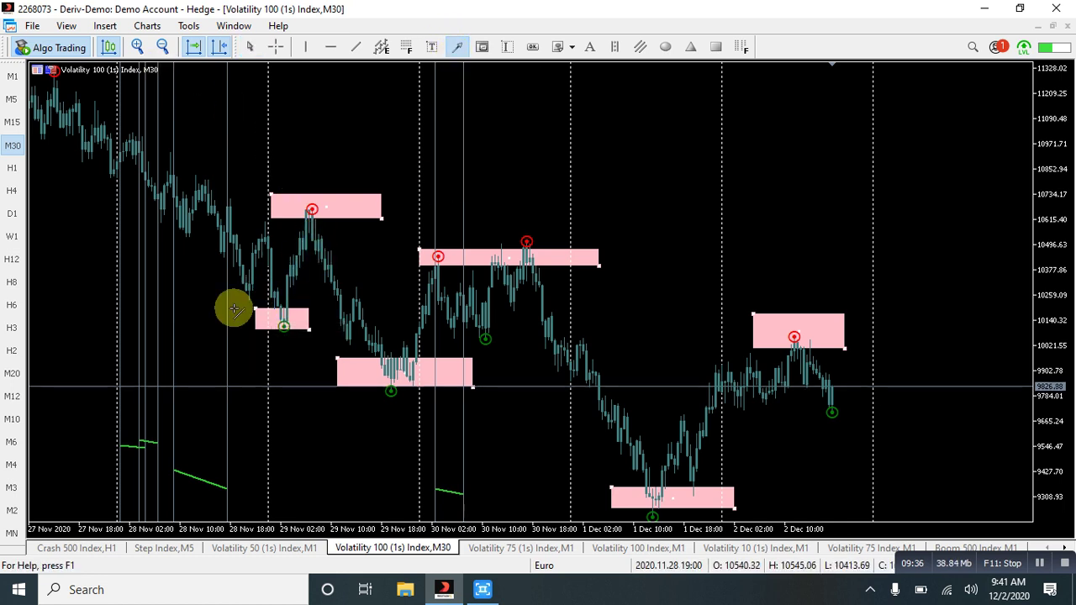
pyautogui.moveTo(275, 308)
pyautogui.mouseDown()
pyautogui.moveTo(291, 233)
pyautogui.moveTo(350, 232)
pyautogui.moveTo(386, 334)
pyautogui.moveTo(397, 338)
pyautogui.moveTo(461, 274)
pyautogui.moveTo(601, 438)
pyautogui.moveTo(620, 486)
pyautogui.moveTo(721, 363)
pyautogui.moveTo(746, 360)
pyautogui.mouseUp()
pyautogui.click(457, 48)
pyautogui.click(457, 48)
pyautogui.click(457, 48)
pyautogui.click(457, 47)
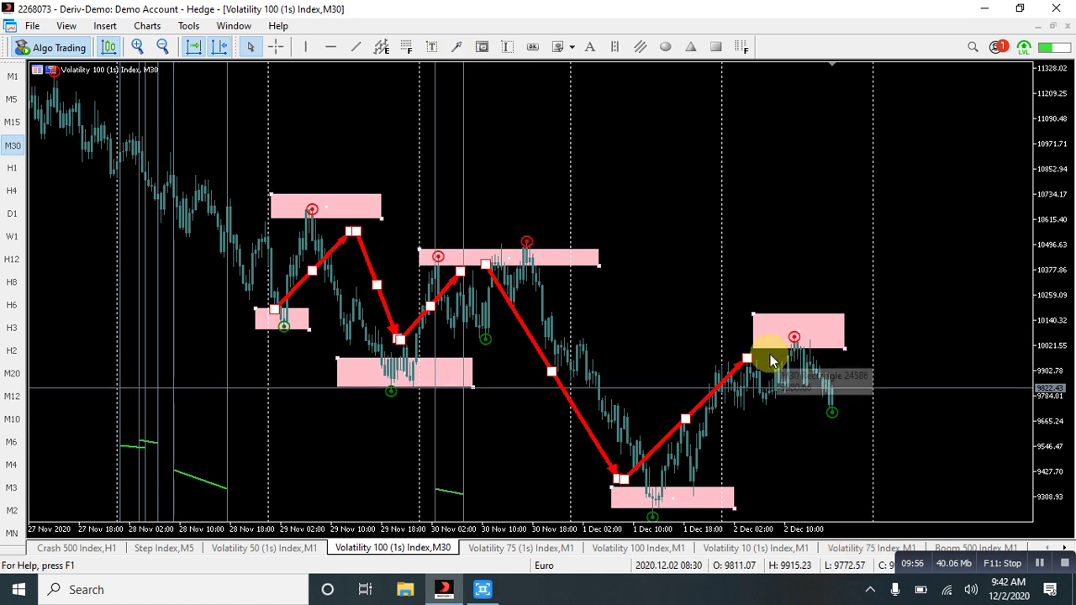
pyautogui.click(457, 47)
pyautogui.moveTo(747, 356); pyautogui.dragTo(816, 410)
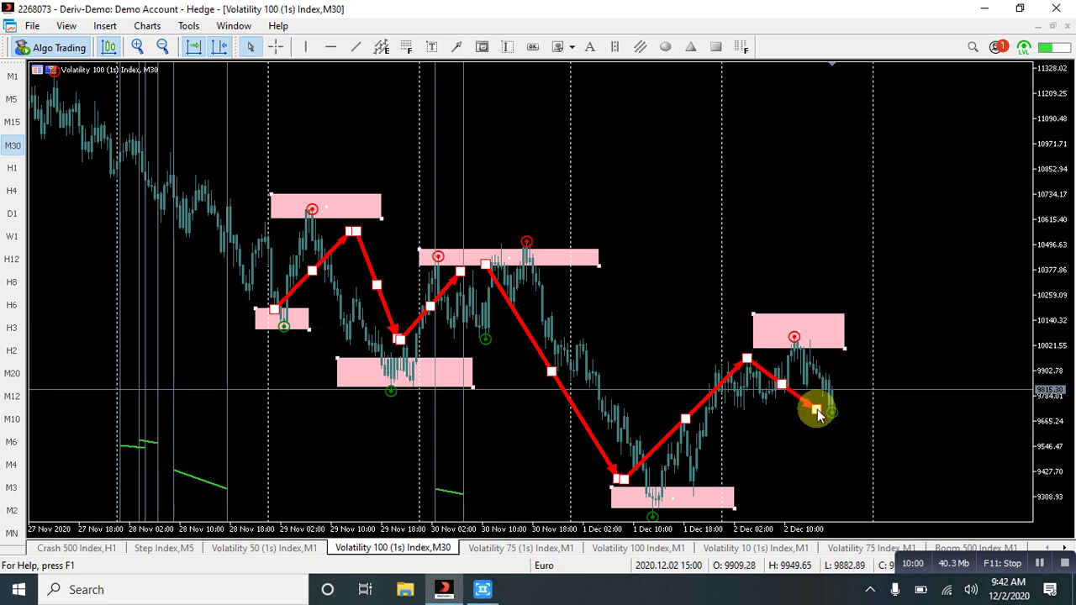
# Draw a rectangle around the latest green-marked low and an upward arrow from it projecting the next move, then shorten the arrow
pyautogui.click(719, 47)
pyautogui.moveTo(708, 406); pyautogui.dragTo(888, 422)
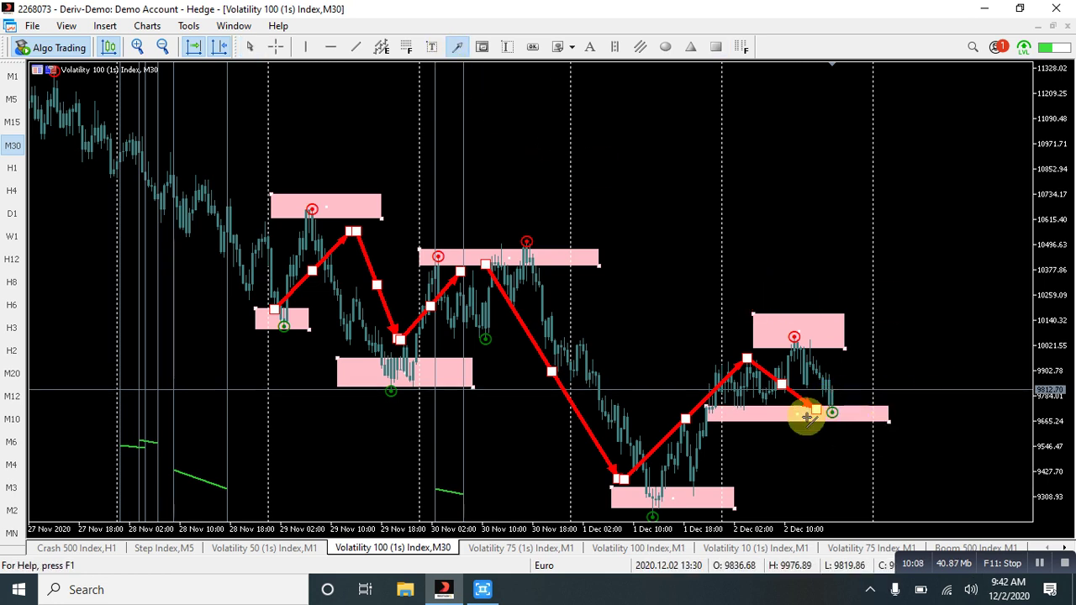
pyautogui.moveTo(841, 407); pyautogui.dragTo(918, 289)
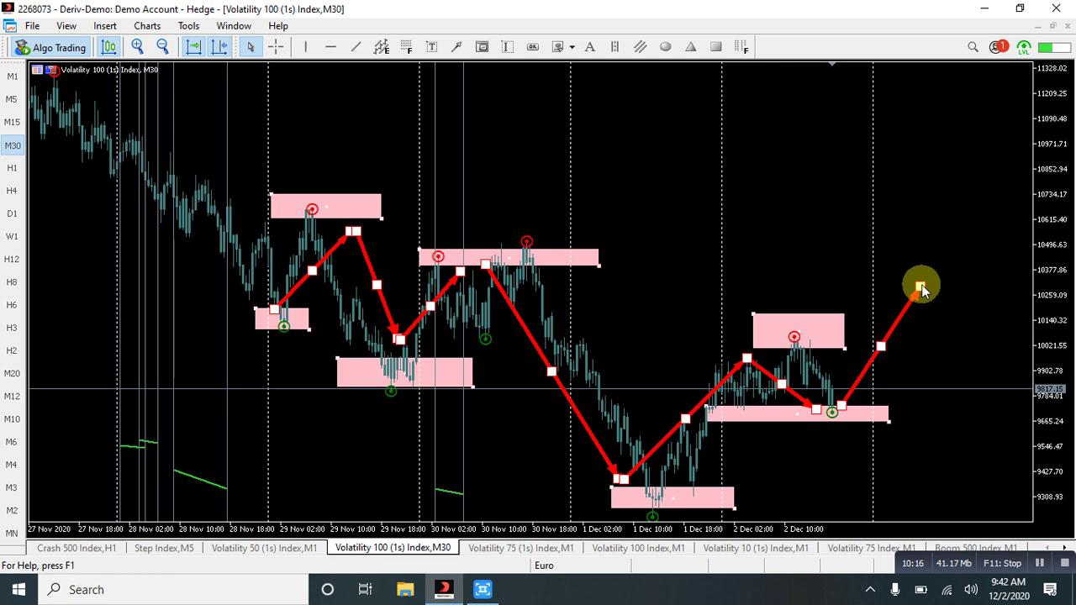
pyautogui.moveTo(883, 343); pyautogui.dragTo(843, 363)
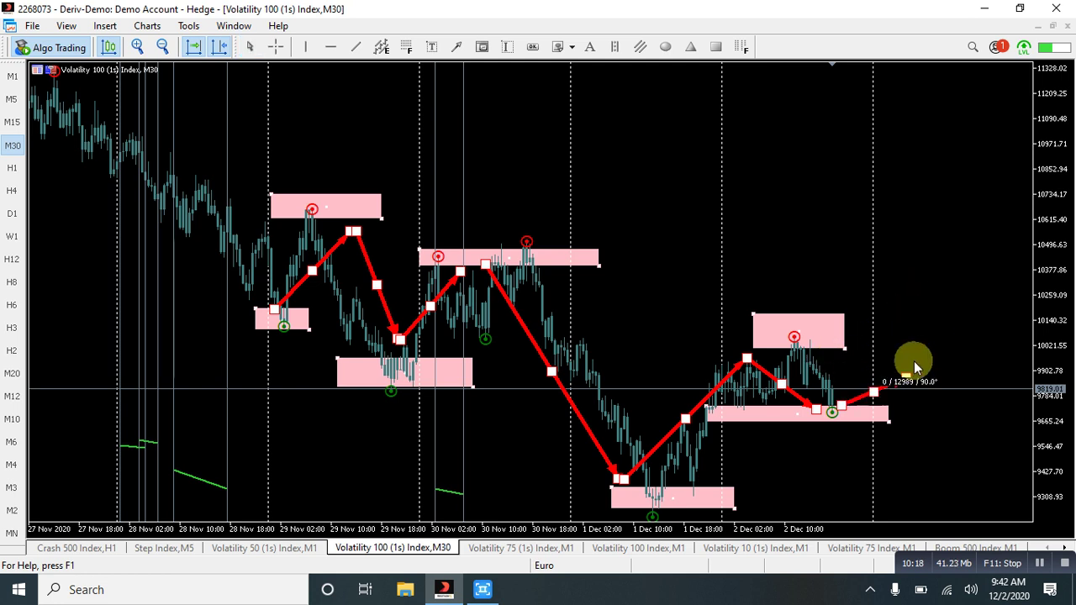
# Load the saved chart template that combines ZigZag_NK_Arrows, Savvy MACD and the smTMMS Oscillator
pyautogui.rightClick(601, 148)
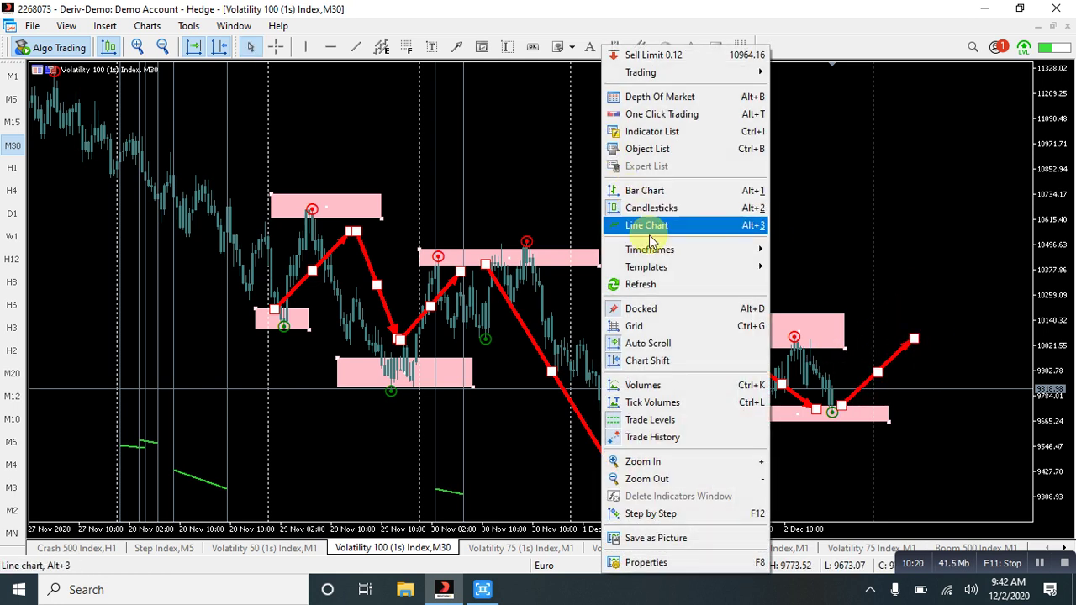
pyautogui.moveTo(667, 270)
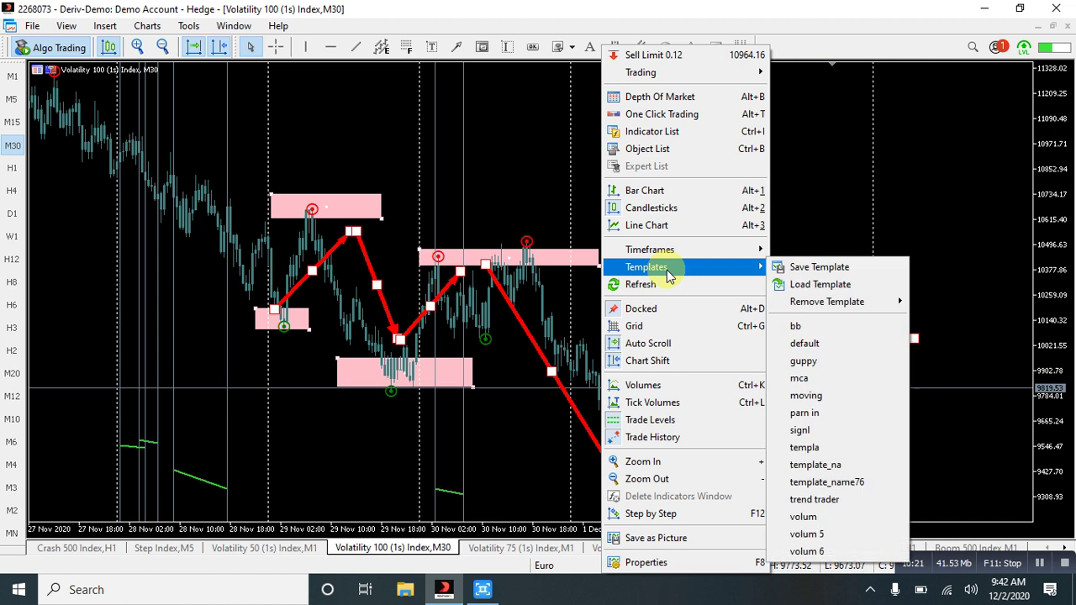
pyautogui.click(840, 365)
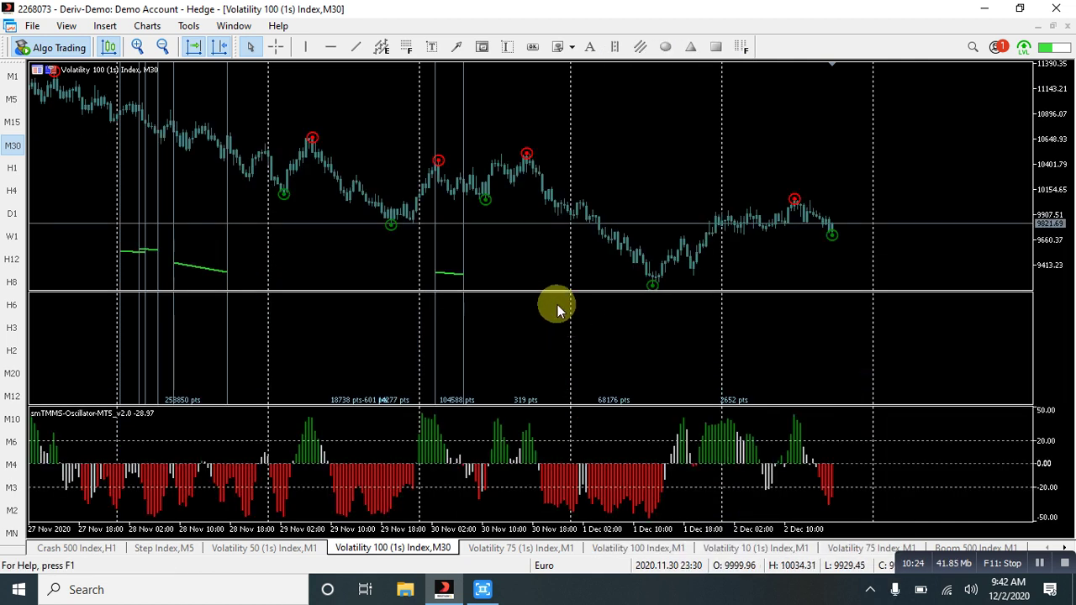
# Delete the ZigZag_NK_Arrows and smTMMS Oscillator-MT5_v2.0 indicators from the Volatility 100 (1s) chart, keeping Savvy MACD
pyautogui.rightClick(387, 135)
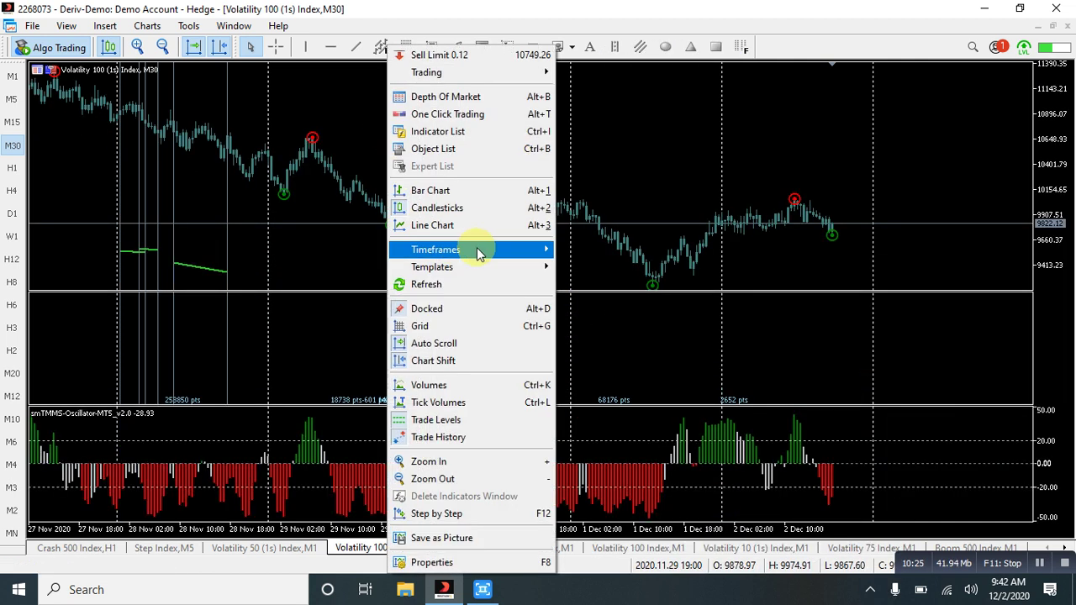
pyautogui.click(493, 132)
pyautogui.click(627, 345)
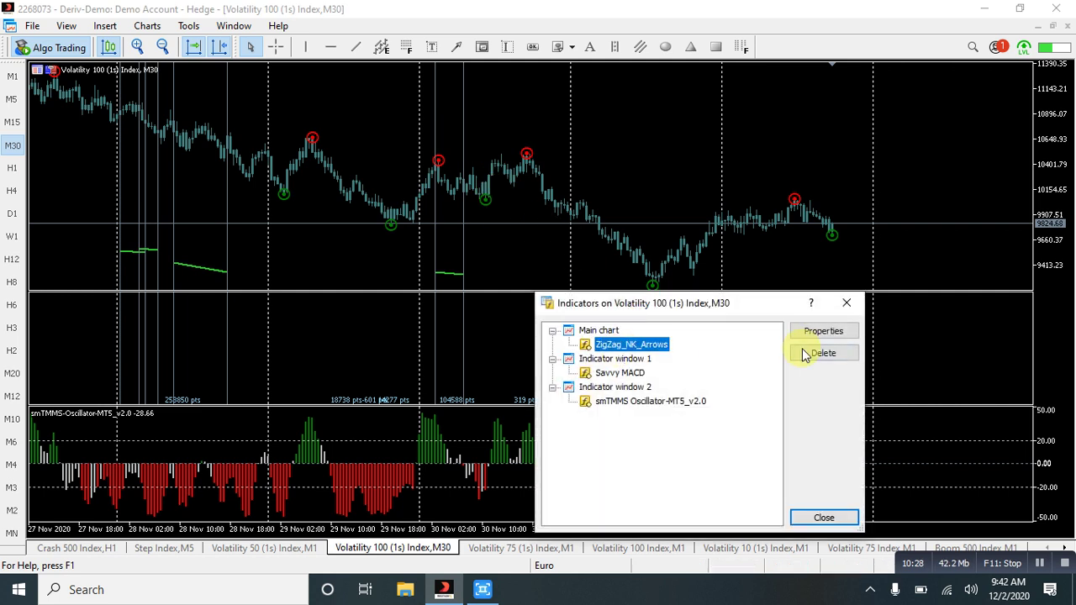
pyautogui.click(809, 353)
pyautogui.click(639, 388)
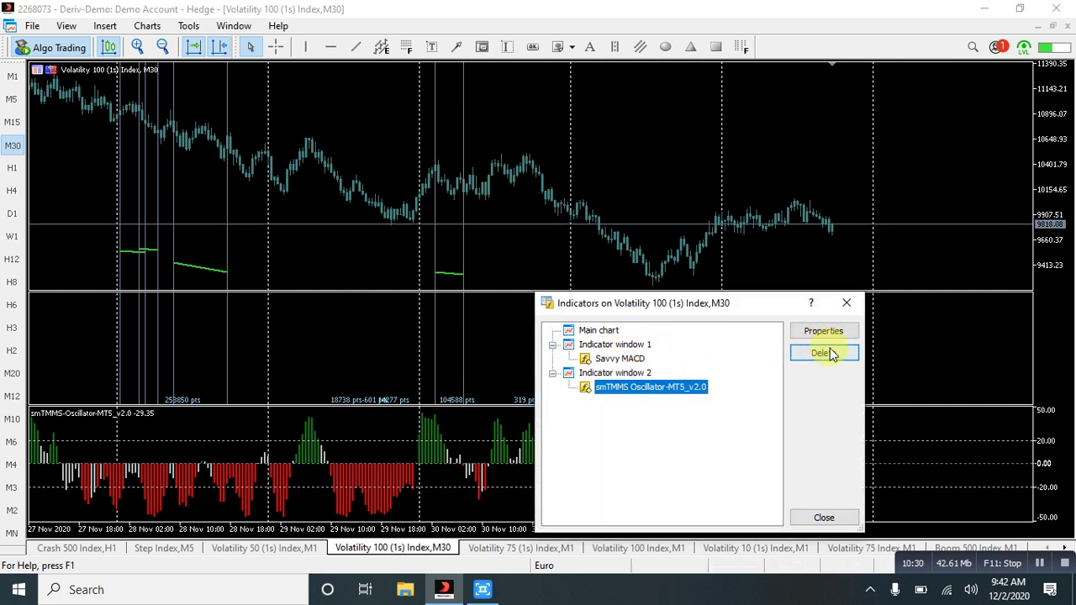
pyautogui.click(828, 353)
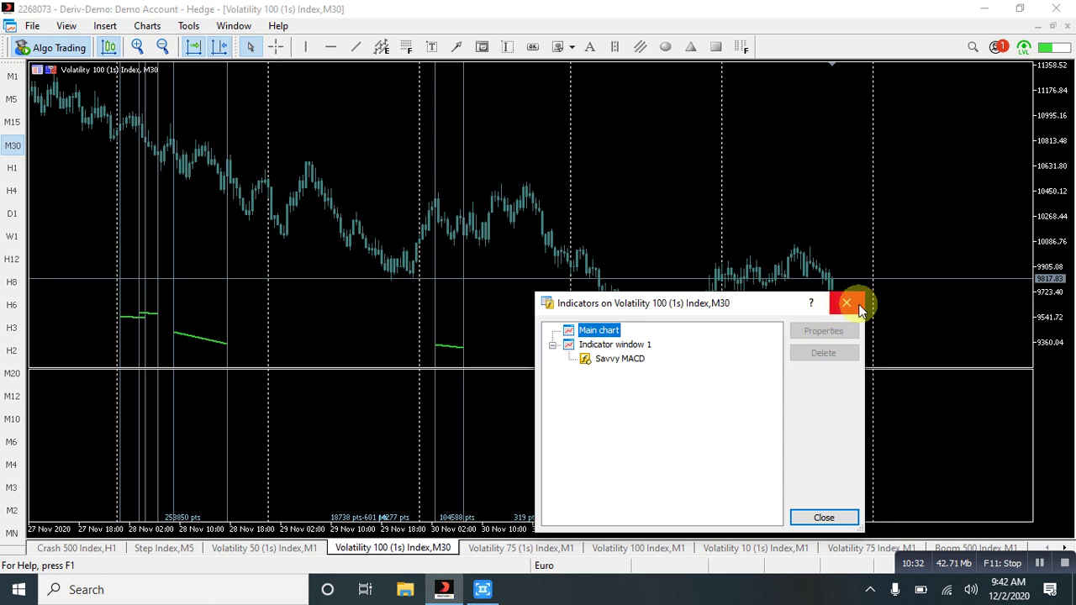
# Reapply the Savvy MACD settings with DLL imports allowed, close the indicator list and switch the chart to M15
pyautogui.doubleClick(590, 363)
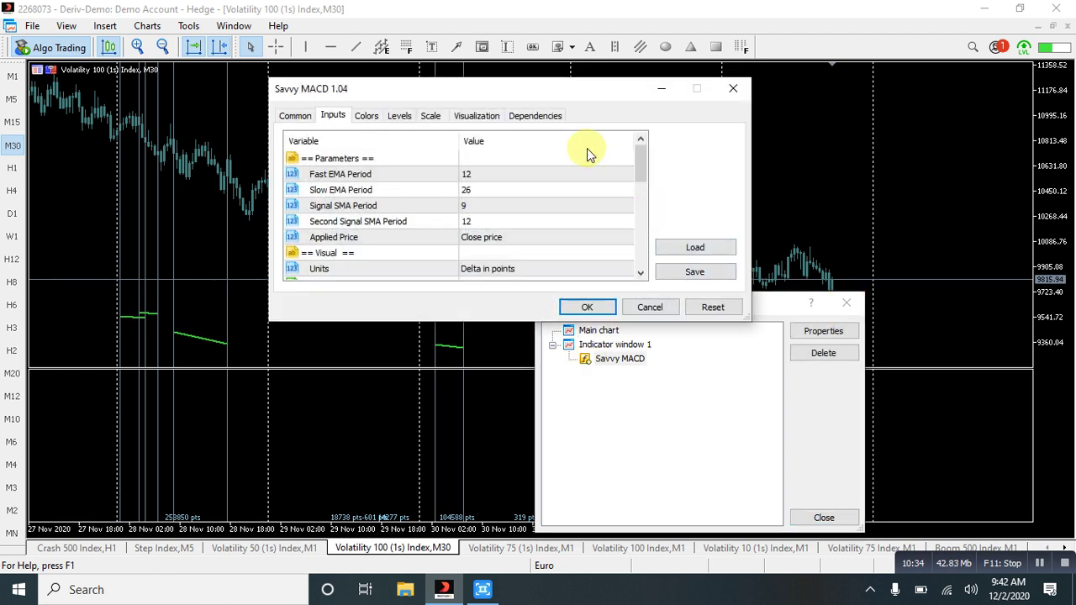
pyautogui.click(535, 118)
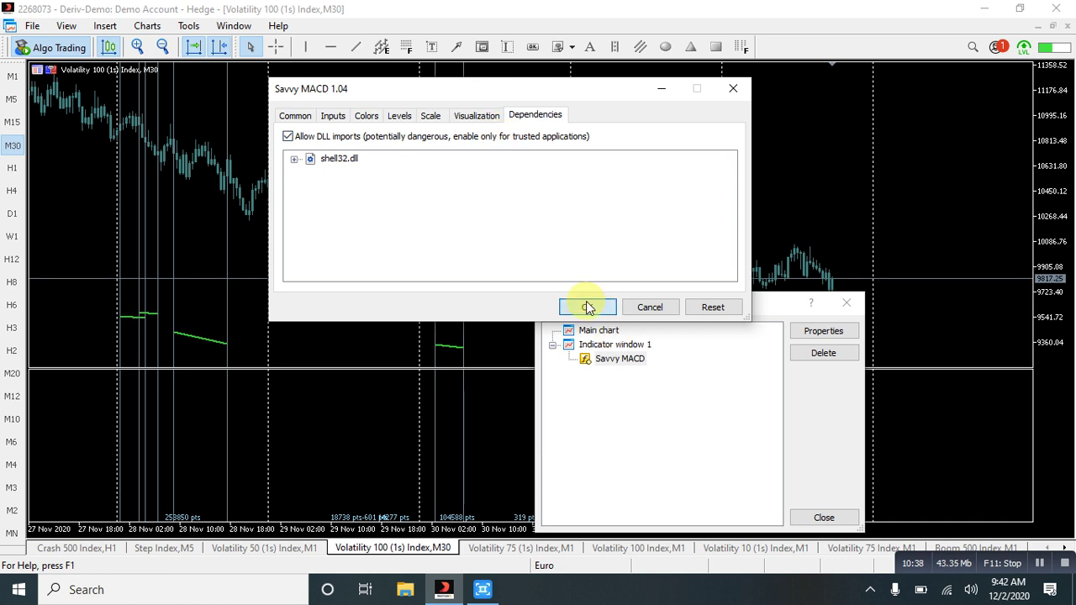
pyautogui.click(588, 307)
pyautogui.click(837, 304)
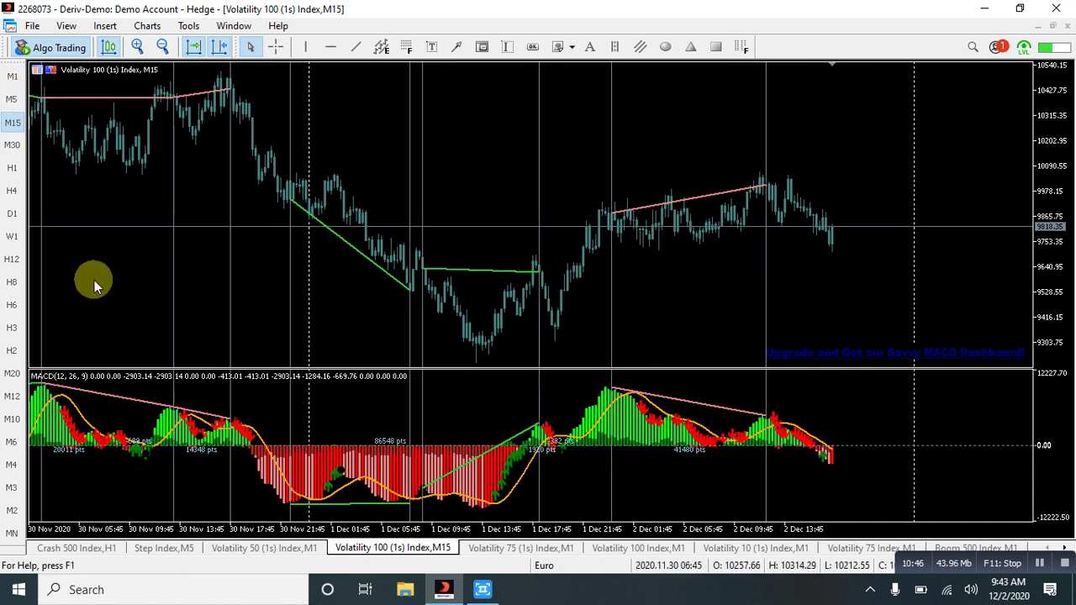
# Draw a rectangle over the 30 November price highs and another over the matching last MACD histogram peak
pyautogui.moveTo(147, 415); pyautogui.dragTo(468, 365)
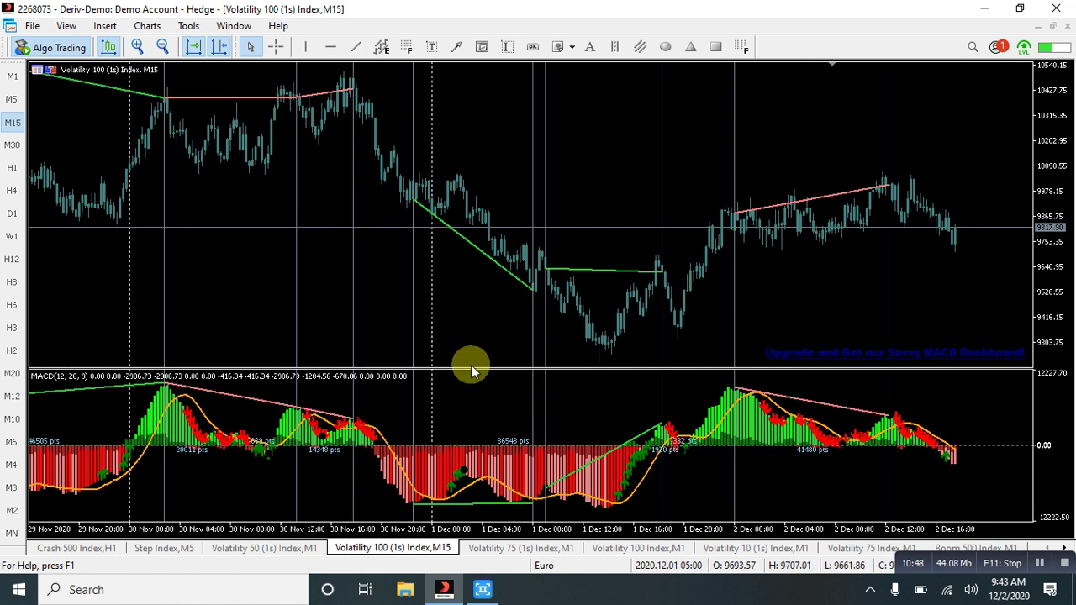
pyautogui.click(194, 48)
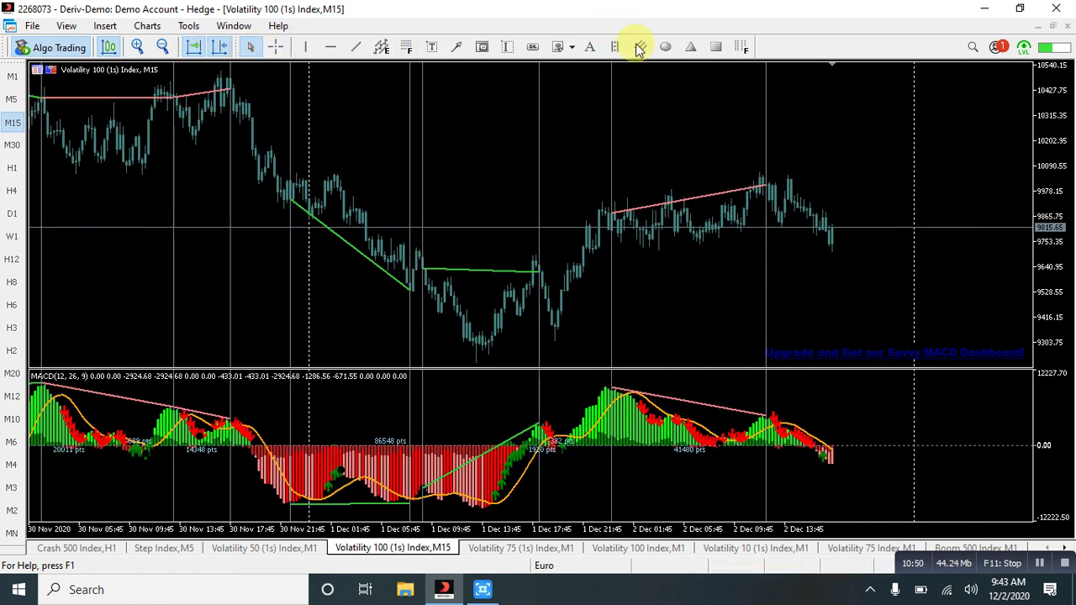
pyautogui.click(715, 51)
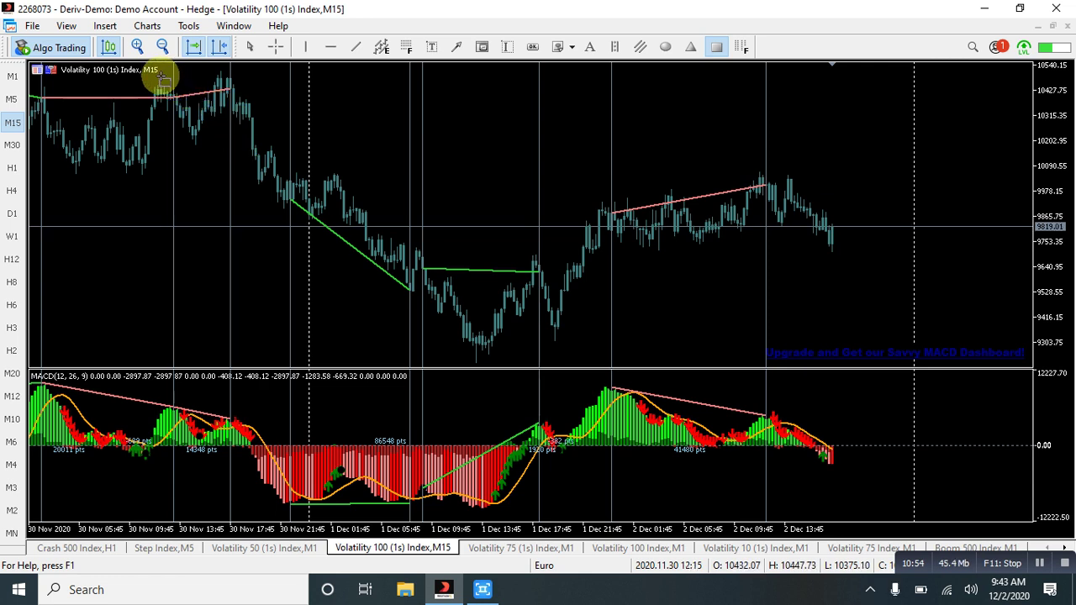
pyautogui.moveTo(160, 77); pyautogui.dragTo(293, 137)
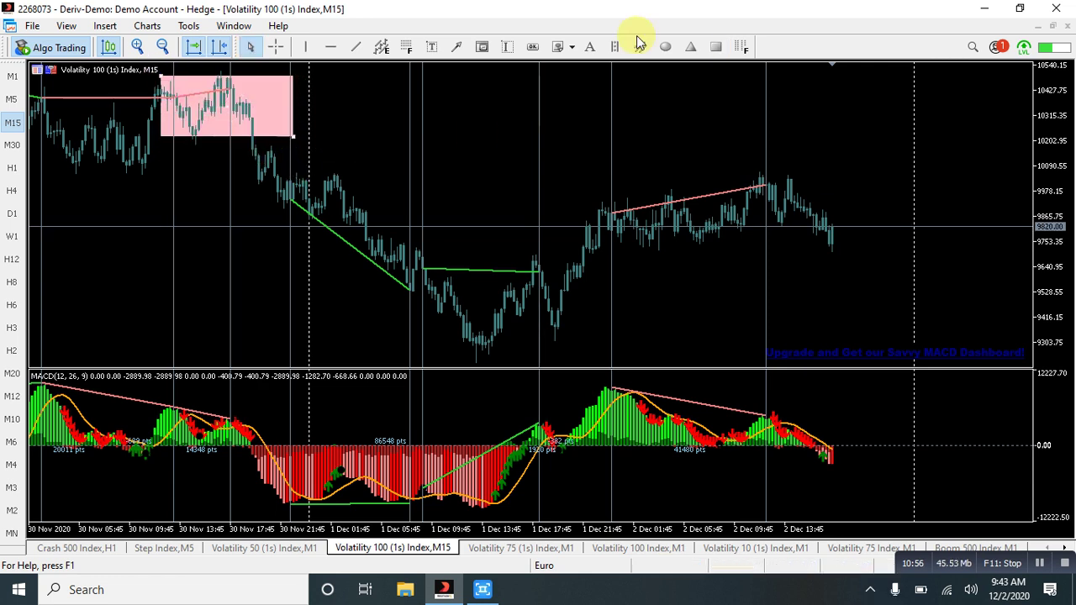
pyautogui.click(715, 49)
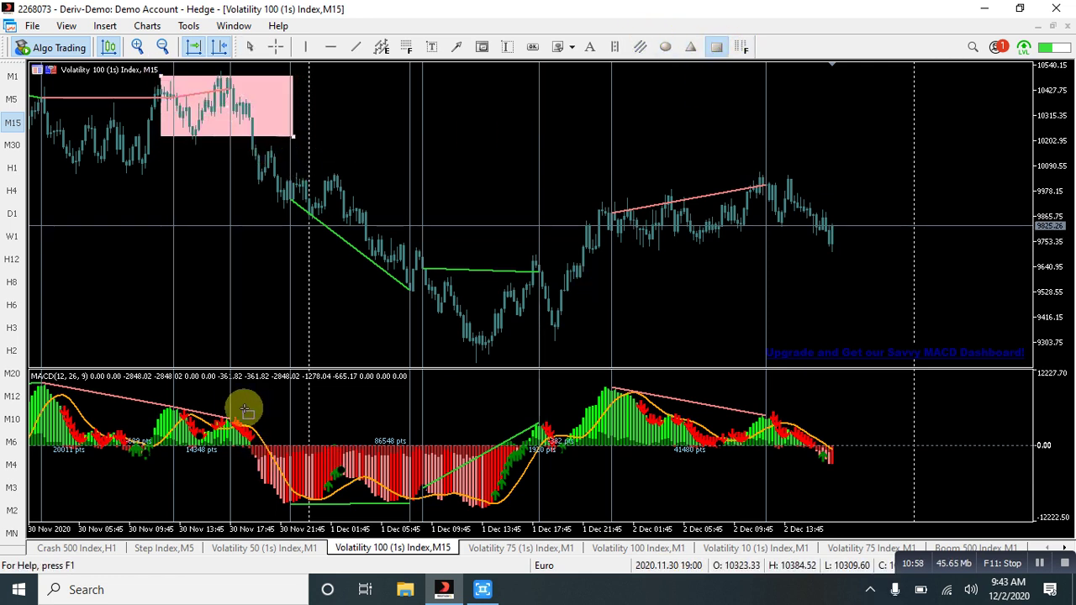
pyautogui.moveTo(231, 417); pyautogui.dragTo(274, 435)
# Draw arrows pointing at the MACD and price rectangles, plus a long downward arrow along the price decline into 1 December
pyautogui.click(457, 50)
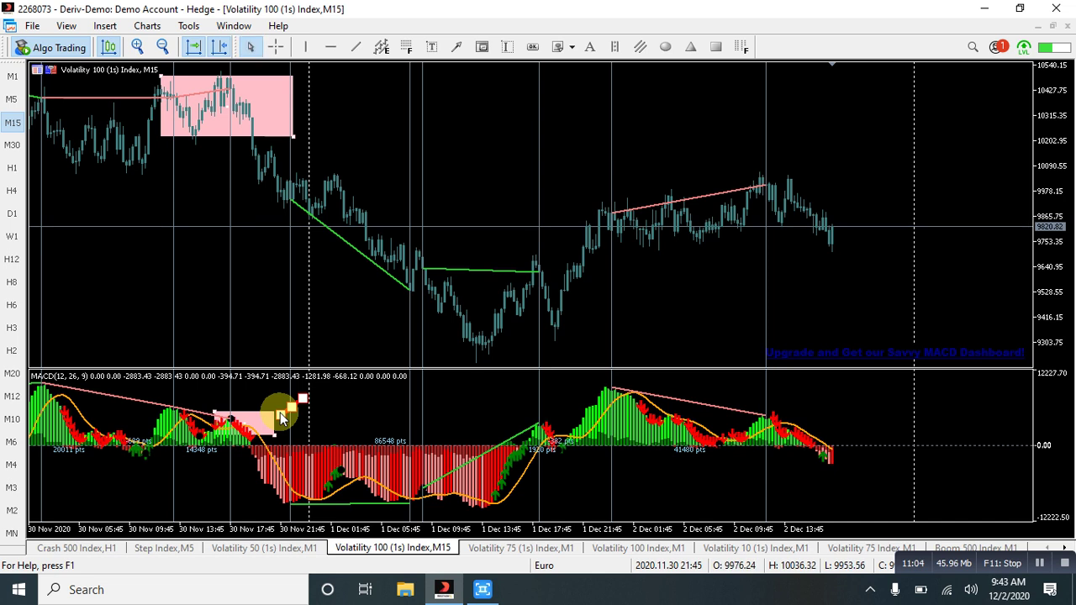
pyautogui.moveTo(301, 409); pyautogui.dragTo(303, 404)
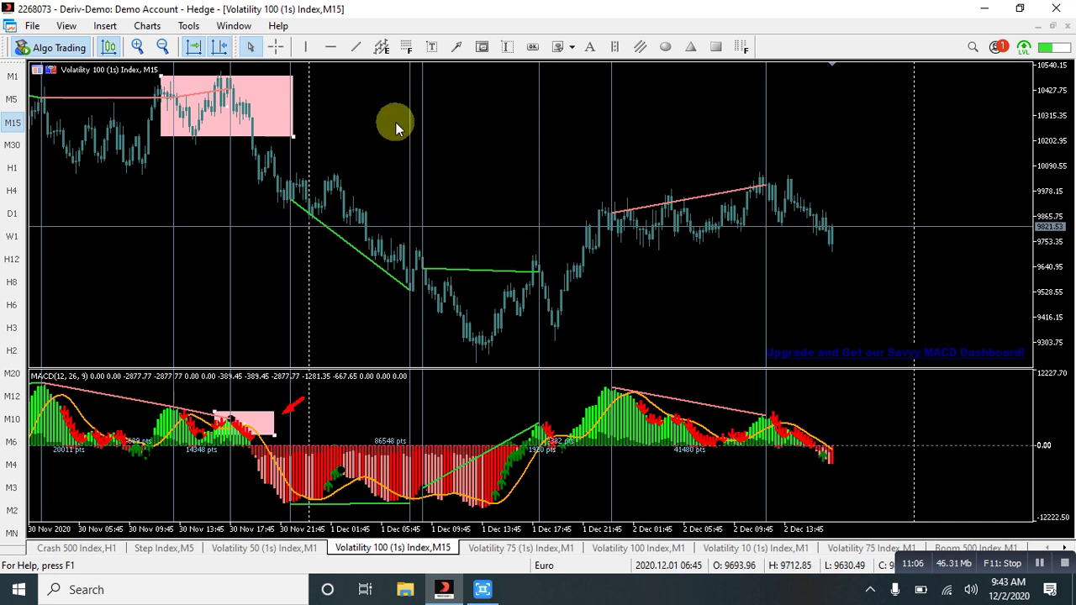
pyautogui.click(454, 48)
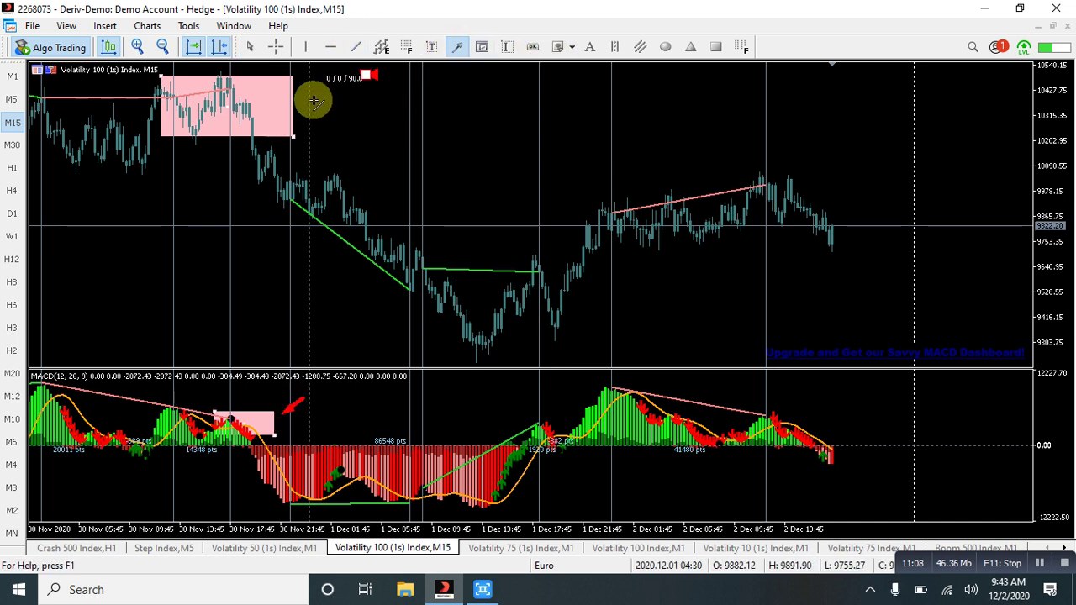
pyautogui.moveTo(309, 107); pyautogui.dragTo(453, 225)
pyautogui.click(457, 48)
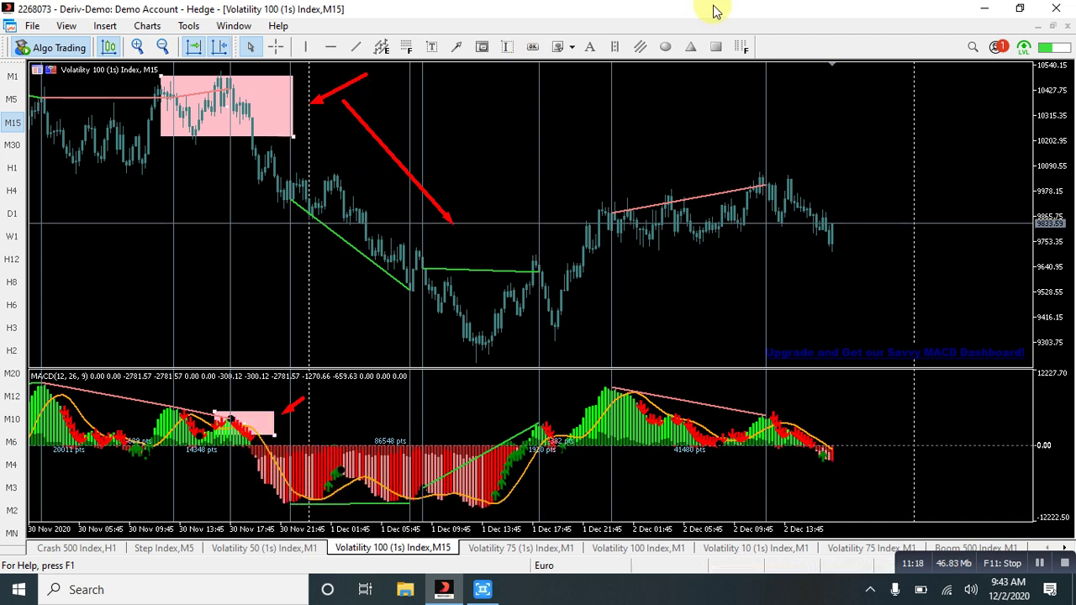
pyautogui.click(713, 48)
pyautogui.moveTo(229, 456); pyautogui.dragTo(552, 505)
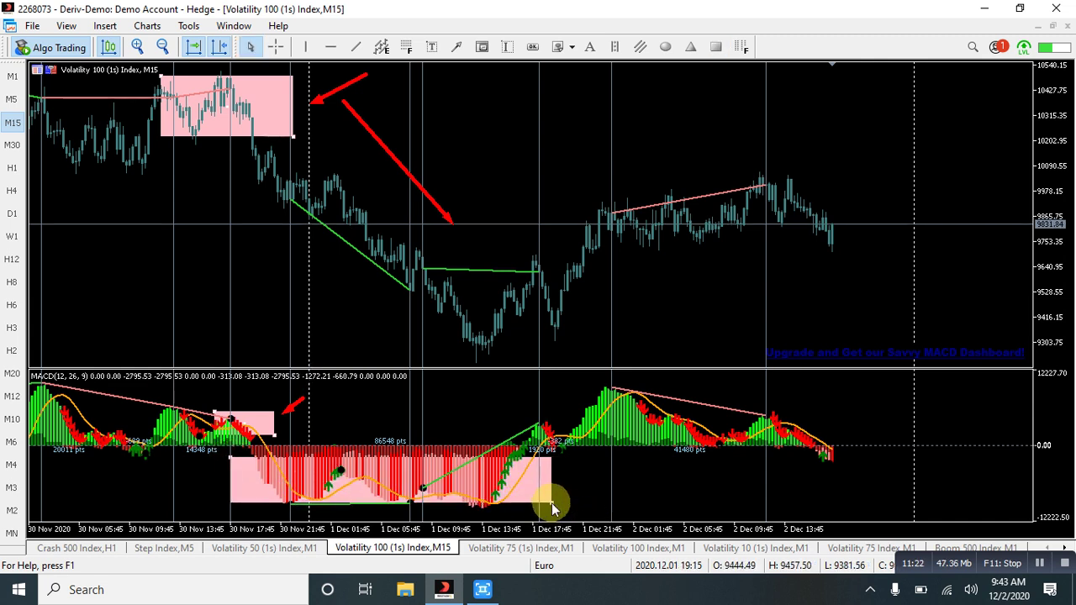
pyautogui.rightClick(552, 505)
pyautogui.click(576, 398)
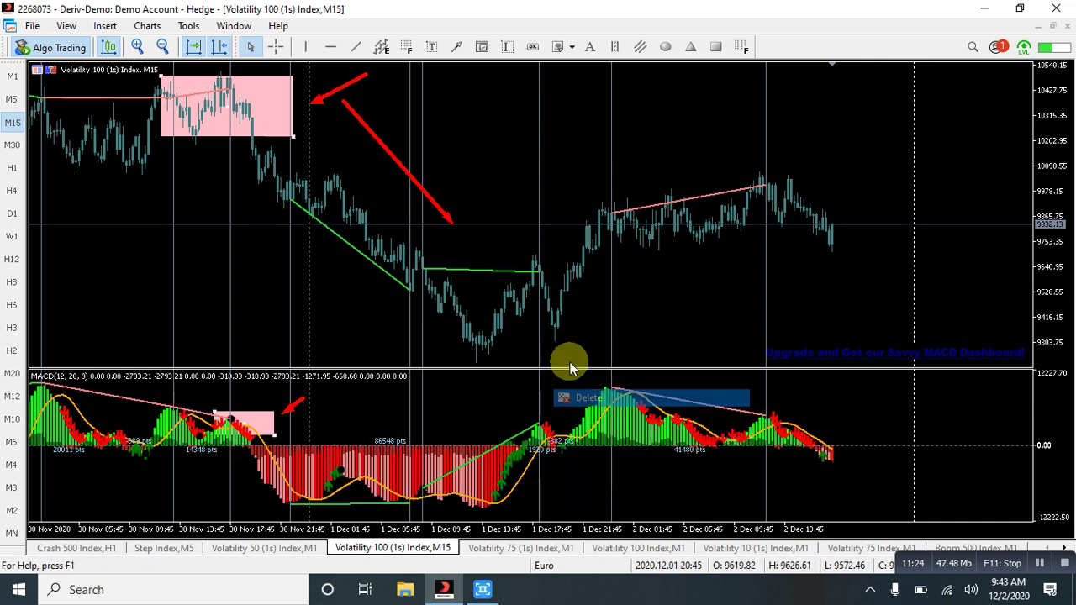
# Draw a rectangle around the 1 December price bottom and a short upward arrow at the MACD's matching upturn
pyautogui.click(461, 50)
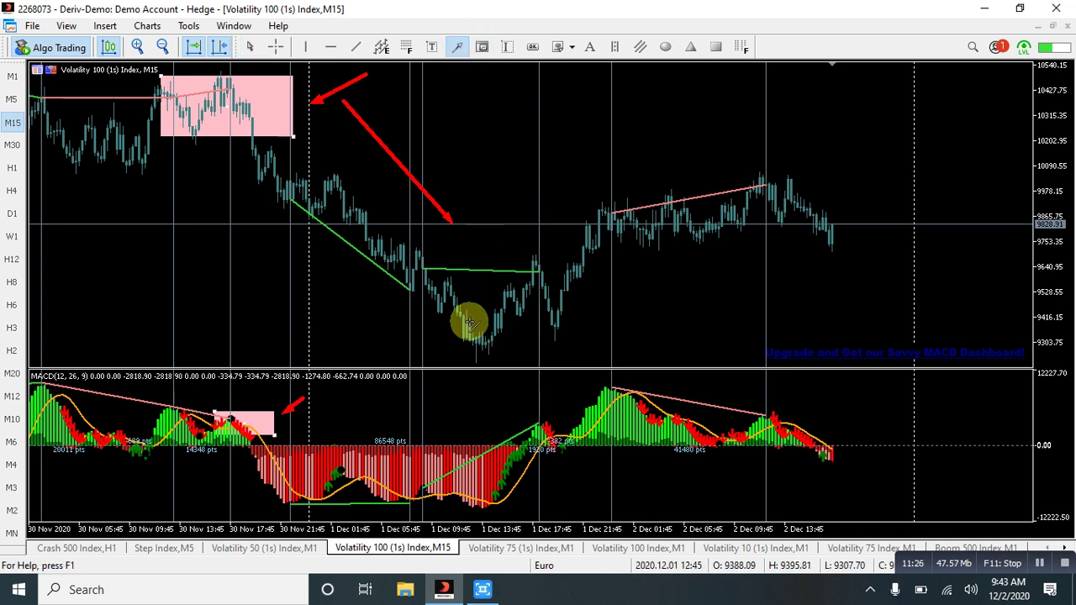
pyautogui.click(714, 48)
pyautogui.moveTo(430, 314); pyautogui.dragTo(573, 348)
pyautogui.click(666, 47)
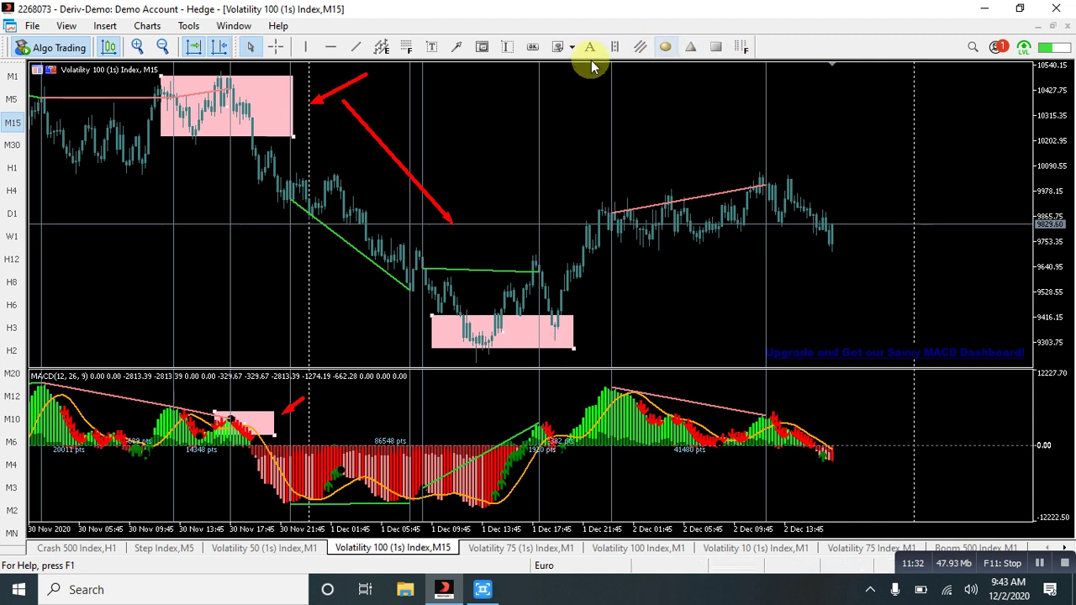
pyautogui.click(457, 49)
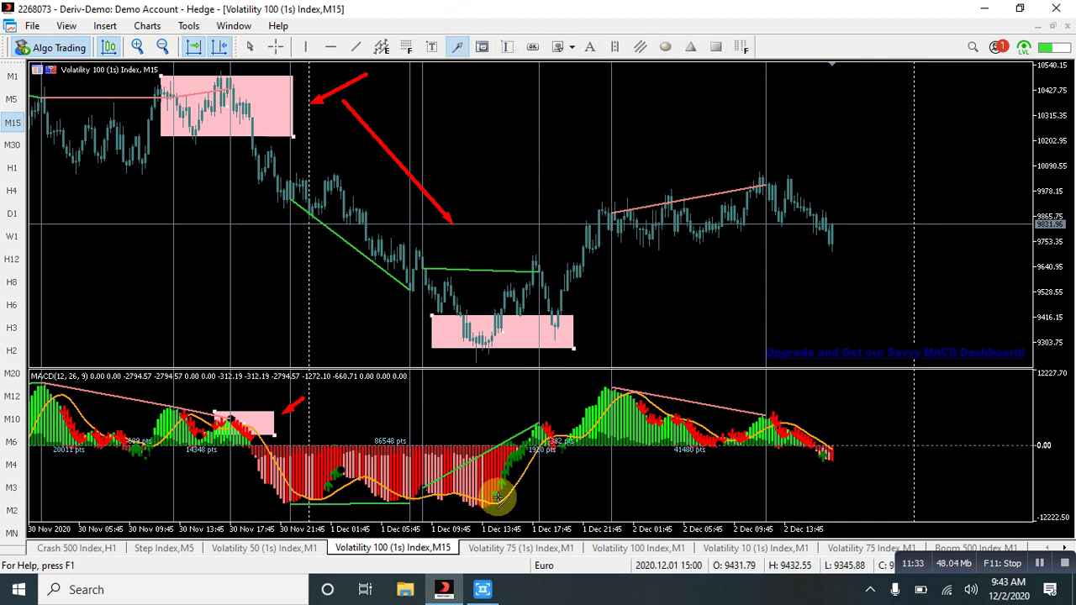
pyautogui.moveTo(497, 507); pyautogui.dragTo(516, 487)
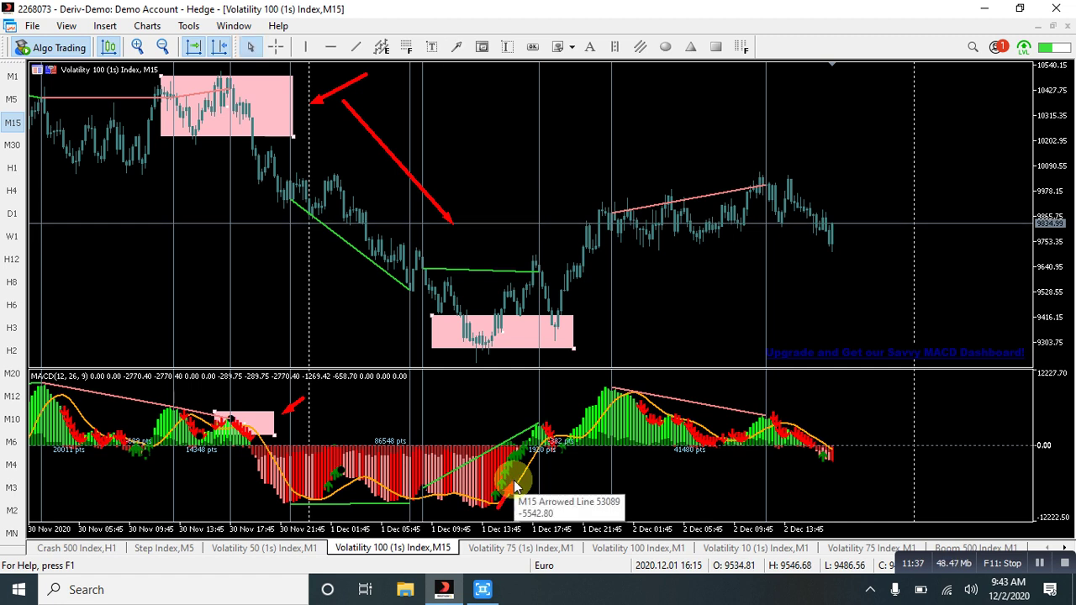
# Draw rectangles around the positive MACD area of 1 to 2 December and the corresponding price rise
pyautogui.click(717, 49)
pyautogui.moveTo(501, 438); pyautogui.dragTo(841, 397)
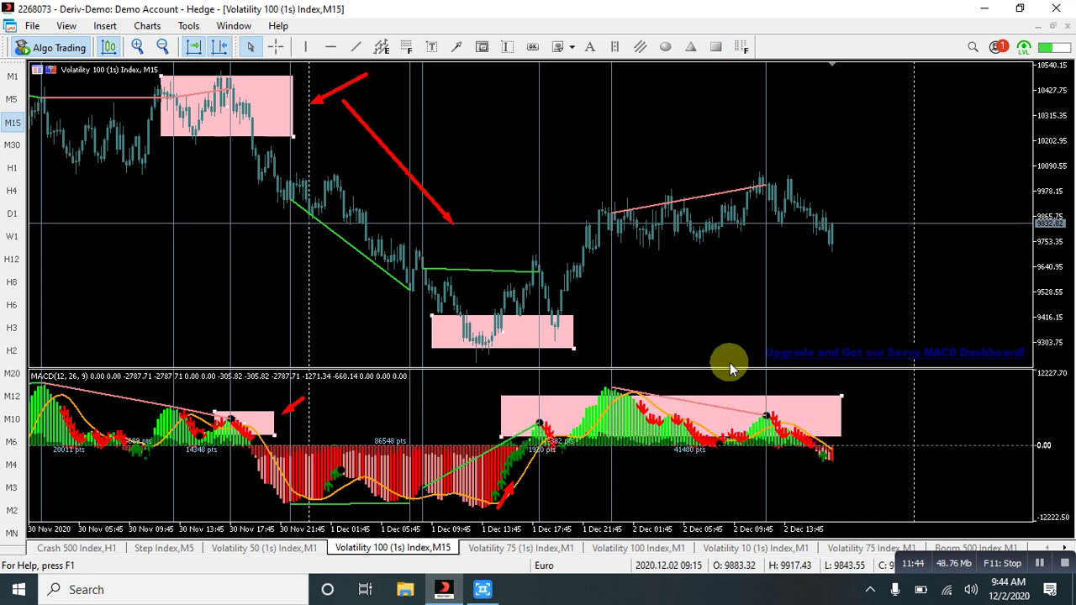
pyautogui.click(717, 51)
pyautogui.moveTo(504, 320); pyautogui.dragTo(867, 158)
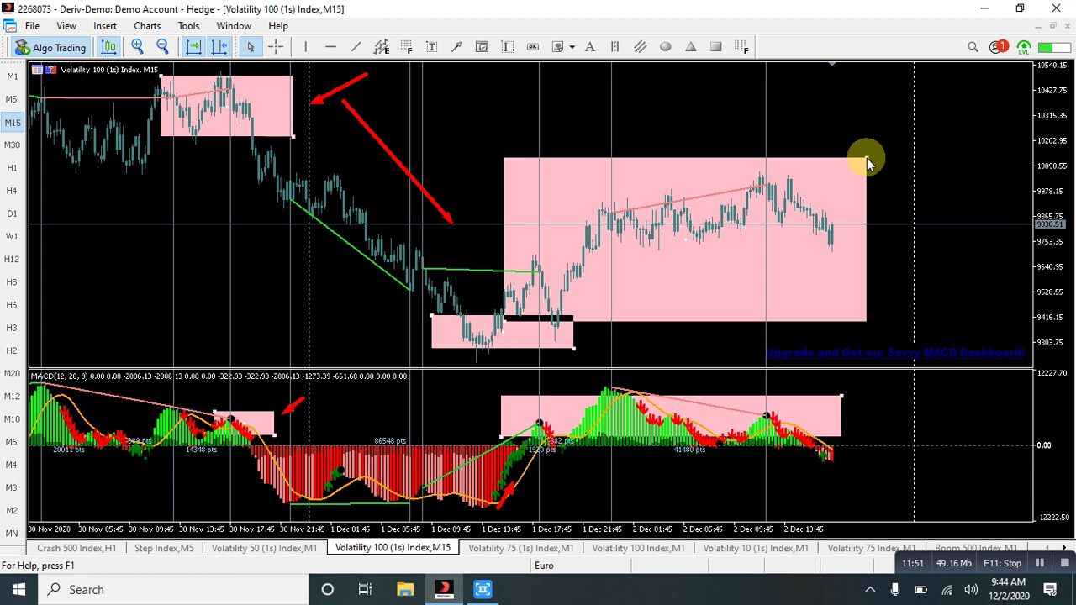
# Delete all the rectangles and draw an upward red arrow beneath the latest 2 December candle
pyautogui.rightClick(867, 158)
pyautogui.click(893, 248)
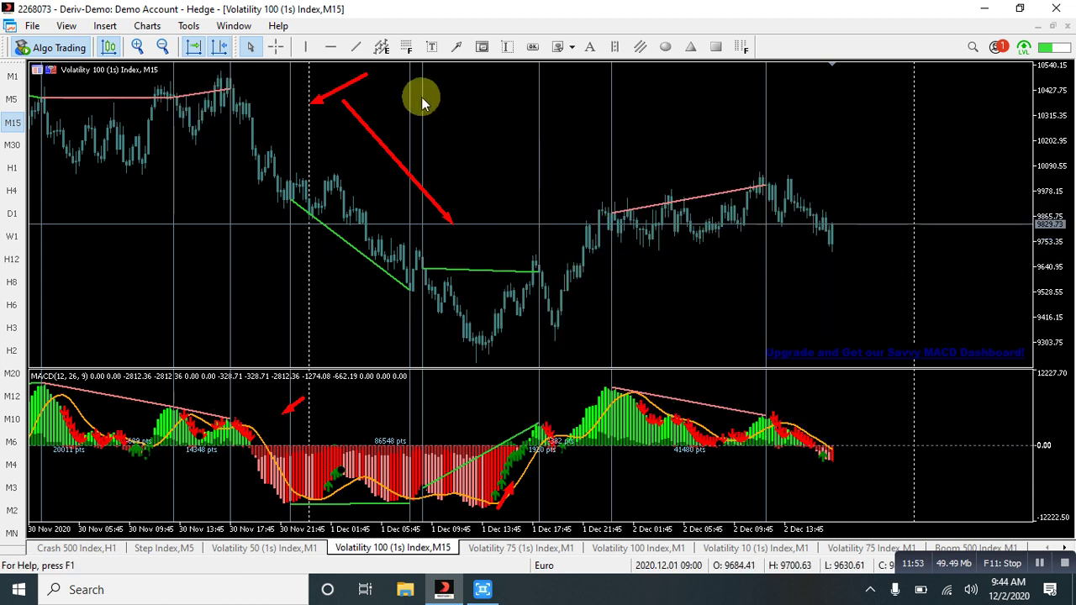
pyautogui.click(137, 49)
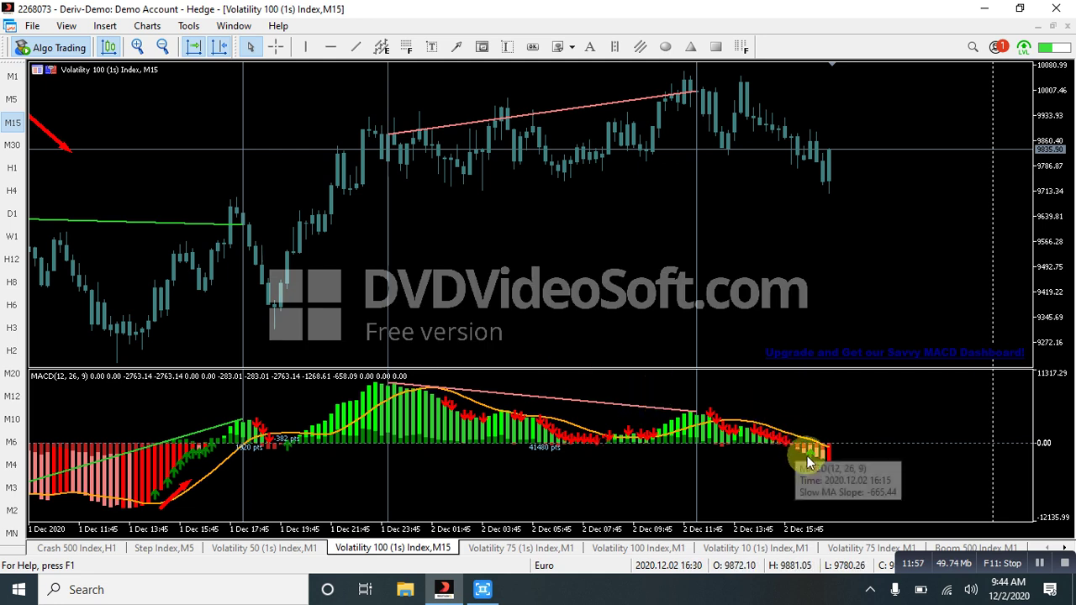
pyautogui.moveTo(809, 469)
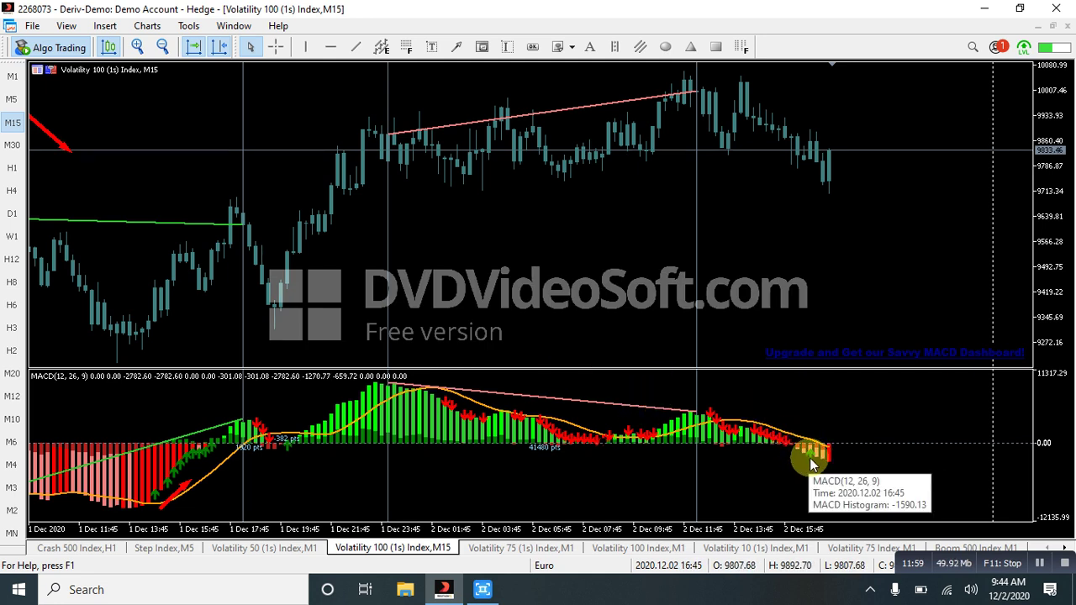
pyautogui.click(454, 46)
pyautogui.moveTo(827, 245)
pyautogui.mouseDown()
pyautogui.moveTo(828, 187)
pyautogui.moveTo(829, 198)
pyautogui.mouseUp()
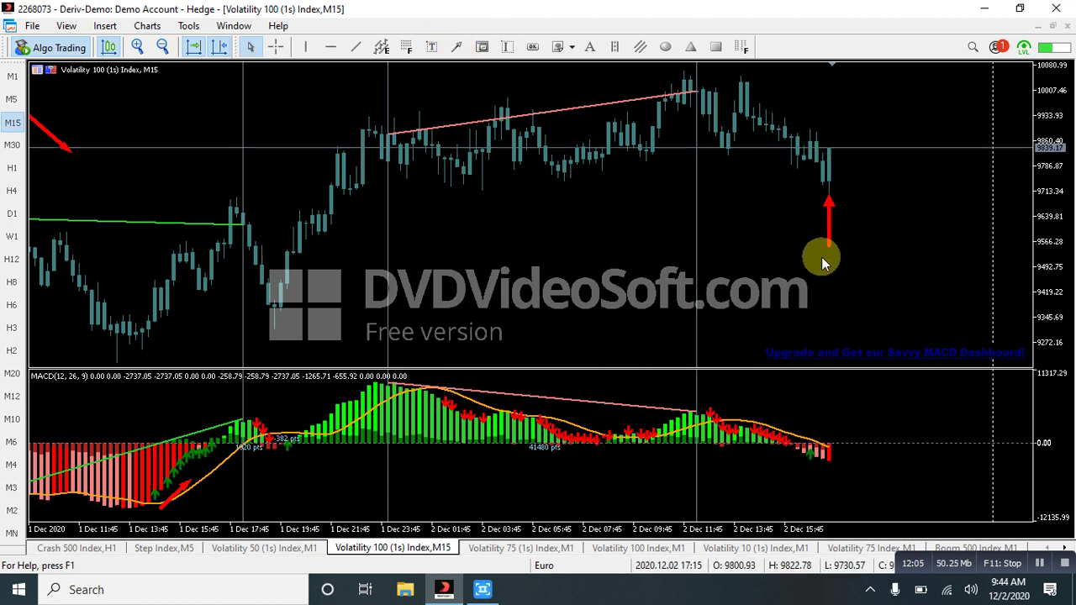
# Load the mca template onto the M15 chart
pyautogui.rightClick(546, 234)
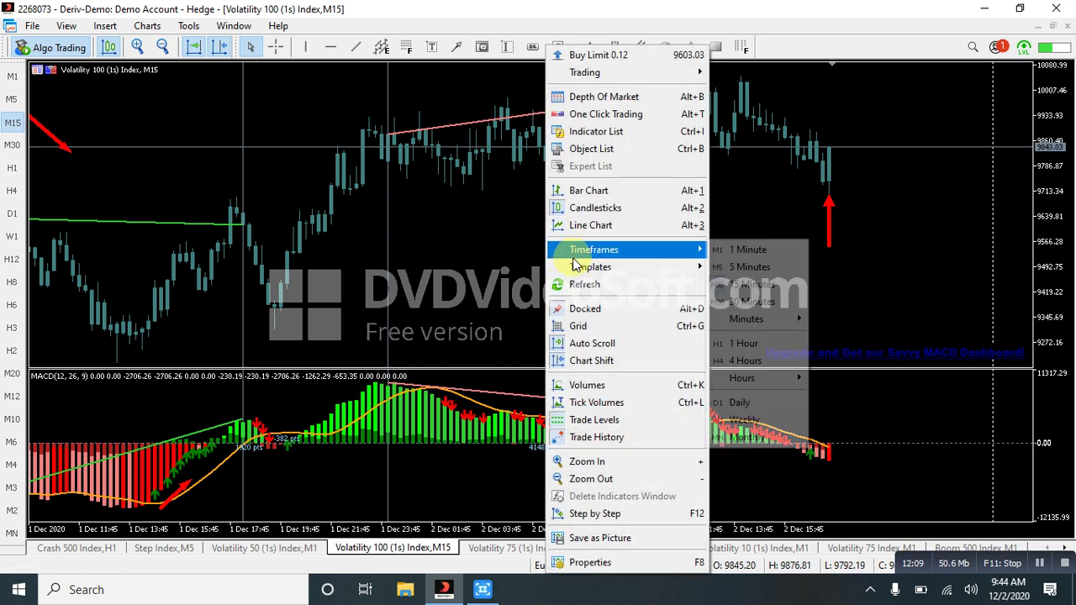
pyautogui.moveTo(640, 267)
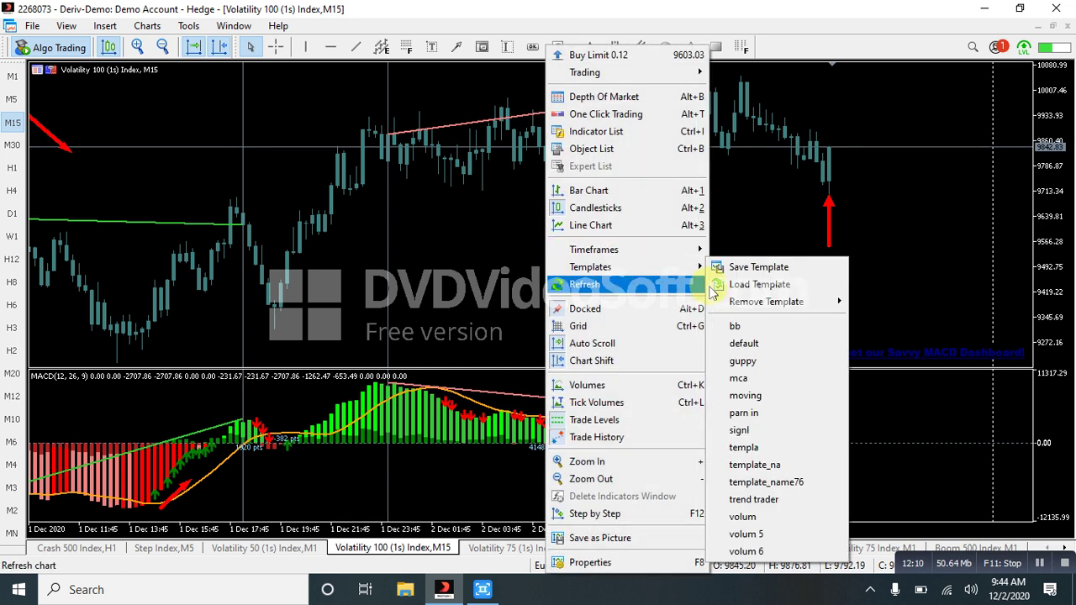
pyautogui.click(778, 378)
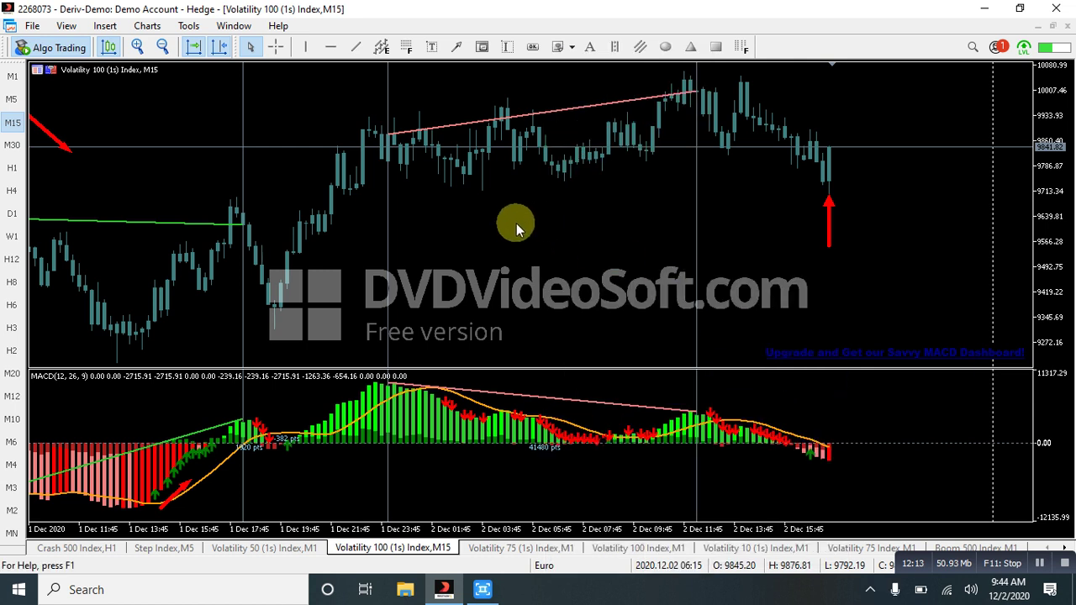
# Remove the ZigZag_NK_Arrows and Savvy MACD indicators from the M15 chart
pyautogui.rightClick(489, 126)
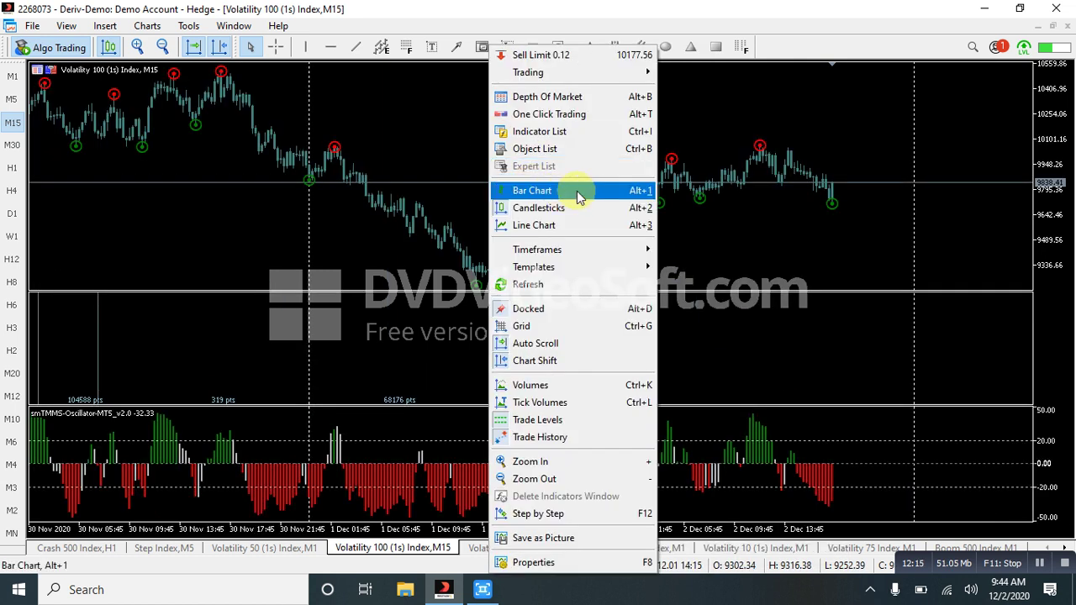
pyautogui.click(589, 143)
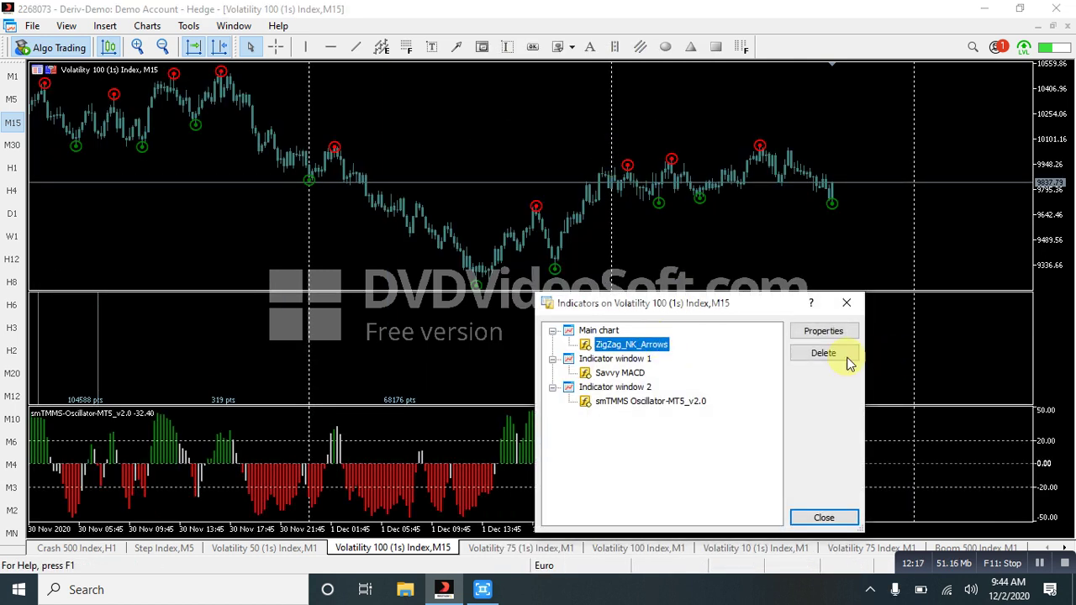
pyautogui.click(844, 356)
pyautogui.click(639, 359)
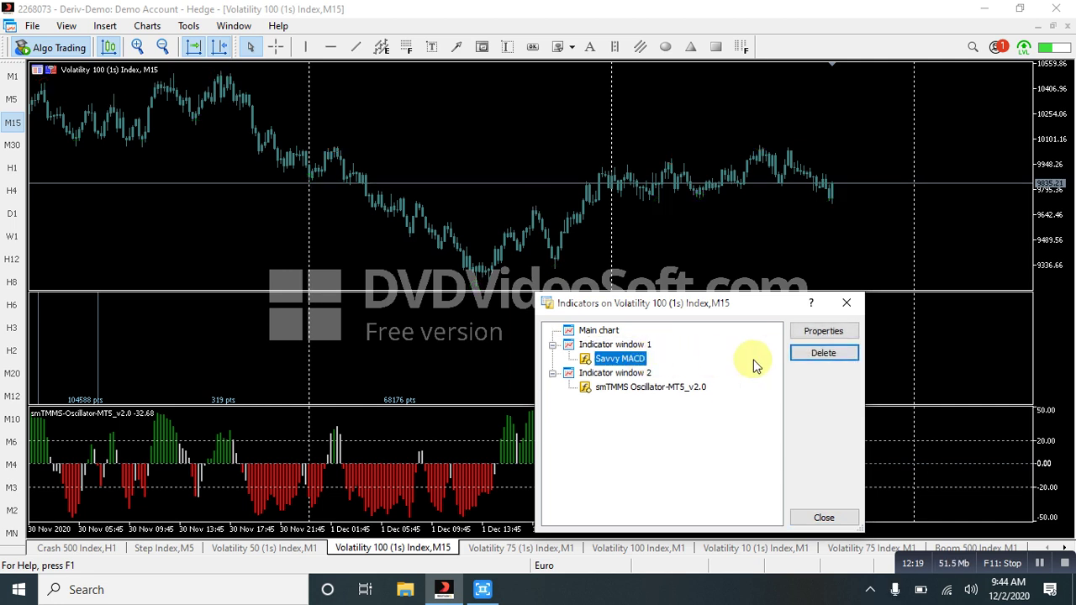
pyautogui.click(851, 355)
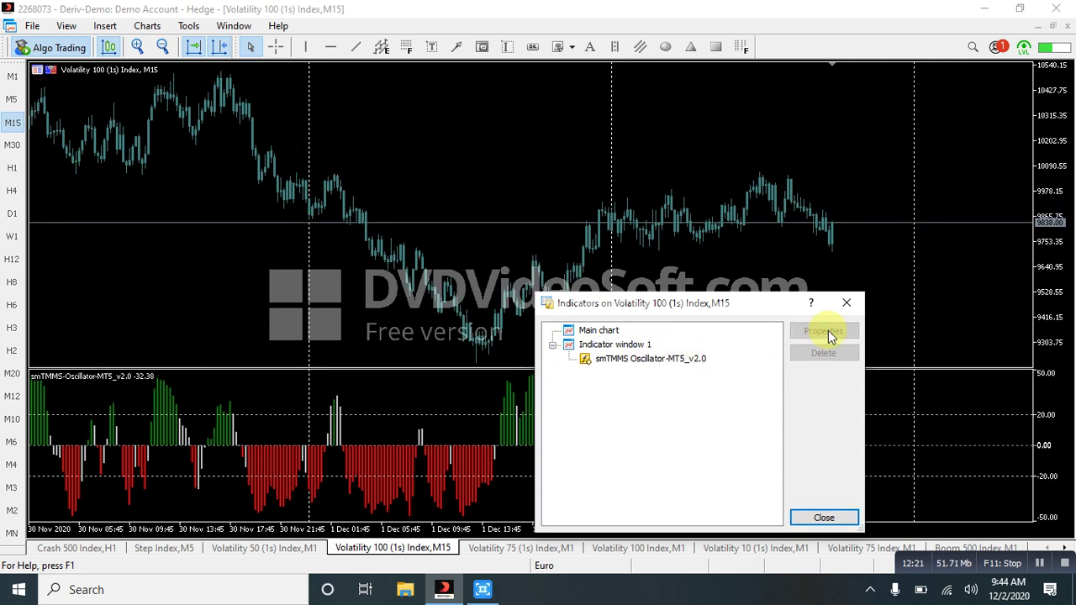
pyautogui.click(846, 303)
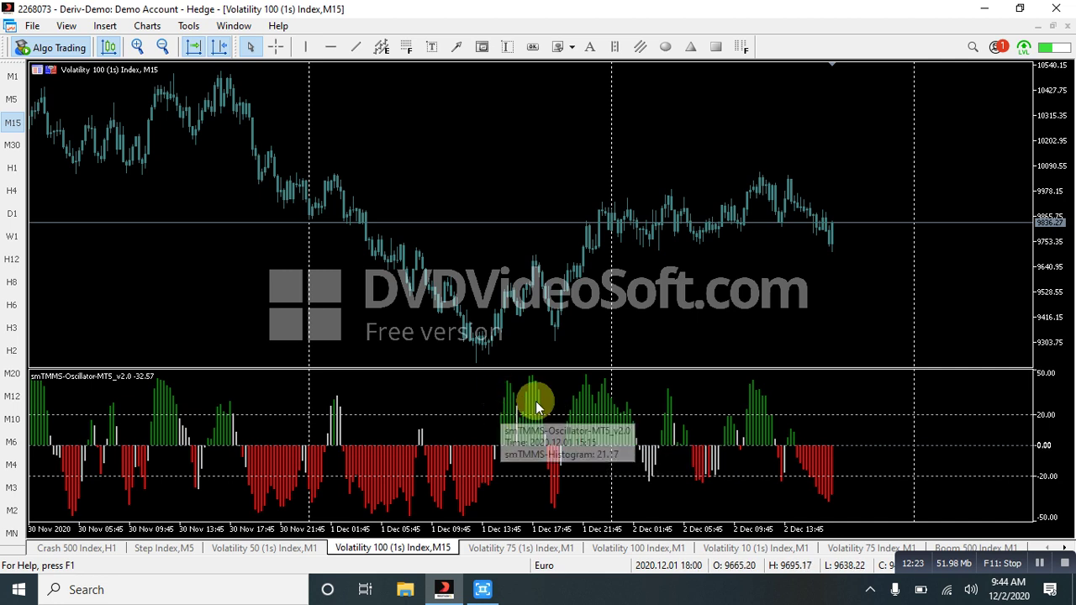
# Draw a rectangle across the 1 December price bottom and a long upward arrow along the rise that follows it
pyautogui.click(717, 47)
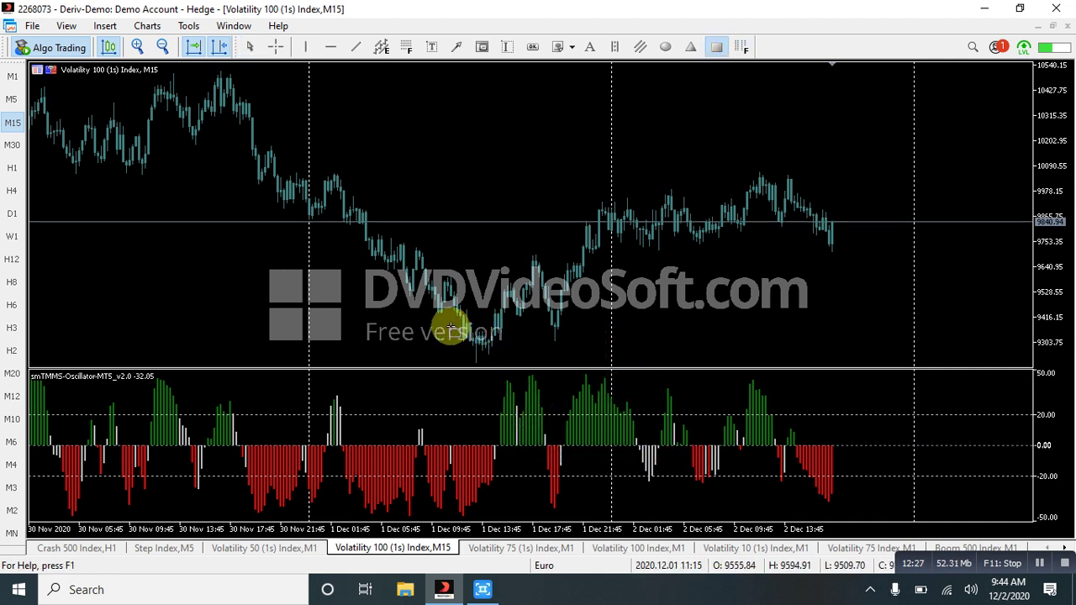
pyautogui.moveTo(452, 326); pyautogui.dragTo(618, 348)
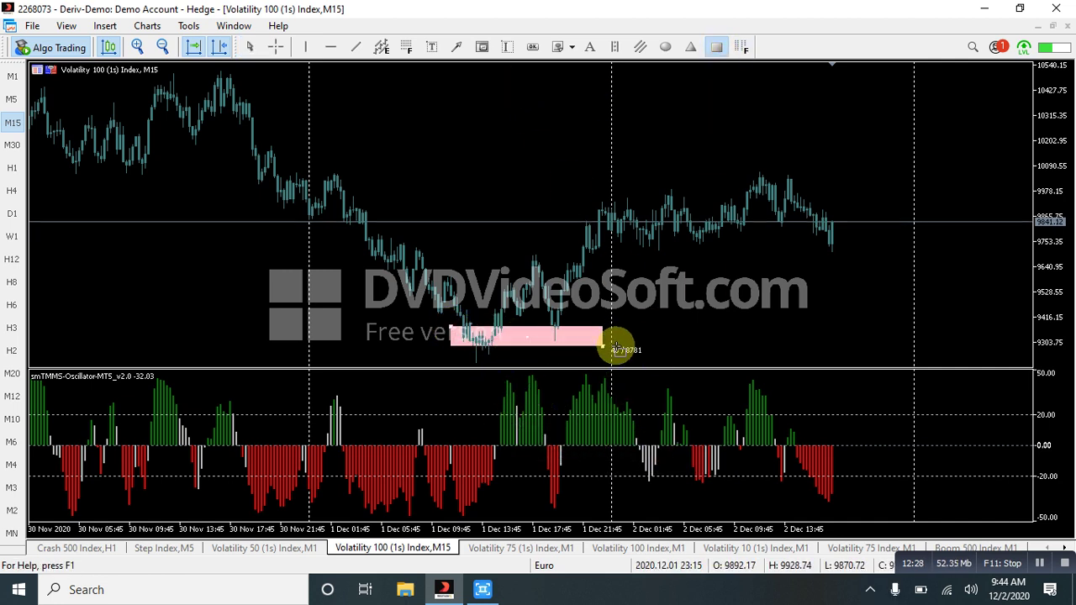
pyautogui.click(455, 48)
pyautogui.moveTo(479, 301)
pyautogui.mouseDown()
pyautogui.moveTo(602, 171)
pyautogui.moveTo(652, 155)
pyautogui.mouseUp()
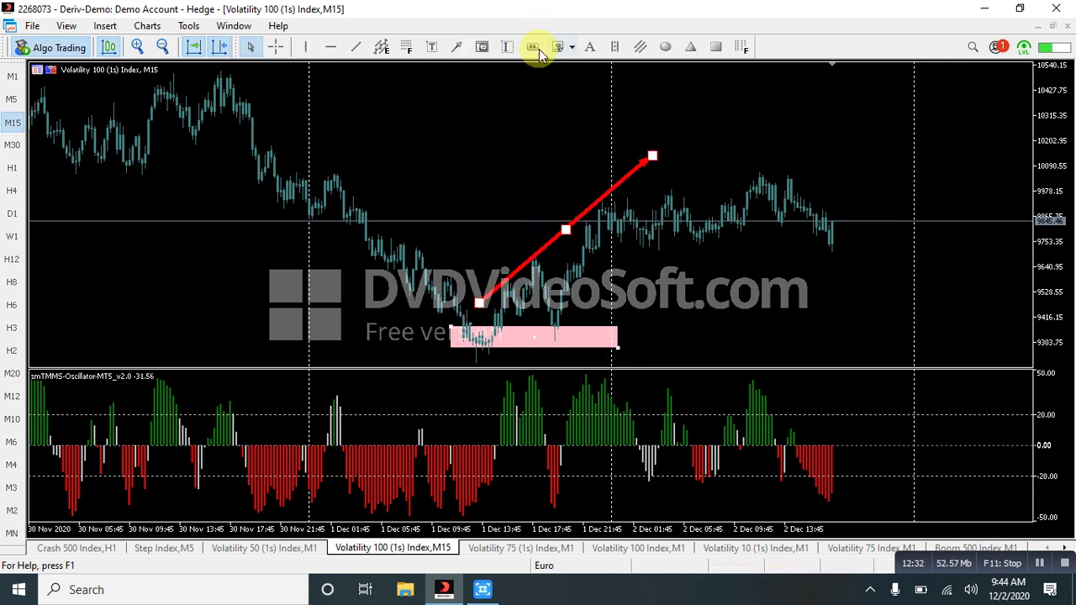
# Mark the oscillator's red-to-green change after the 1 December bottom with a short arrow and a rectangle
pyautogui.click(458, 47)
pyautogui.moveTo(452, 438); pyautogui.dragTo(493, 434)
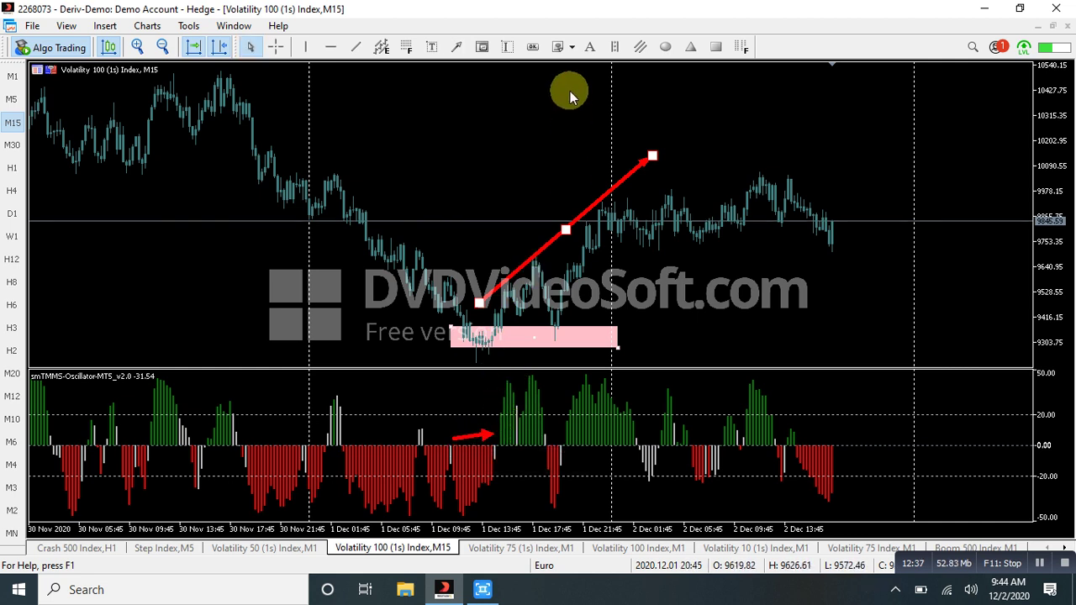
pyautogui.click(715, 46)
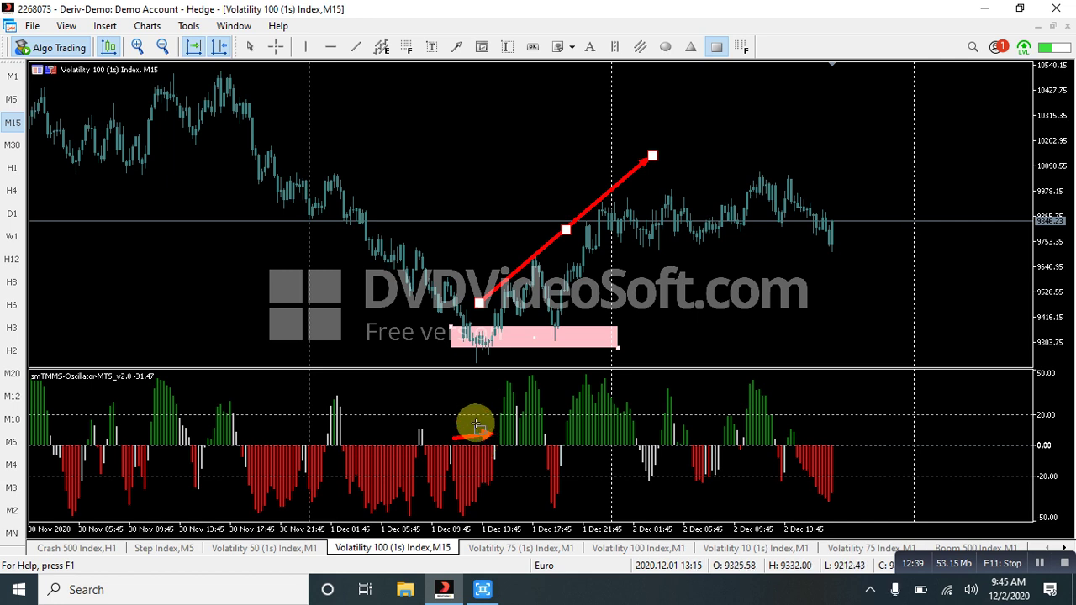
pyautogui.moveTo(473, 421); pyautogui.dragTo(515, 470)
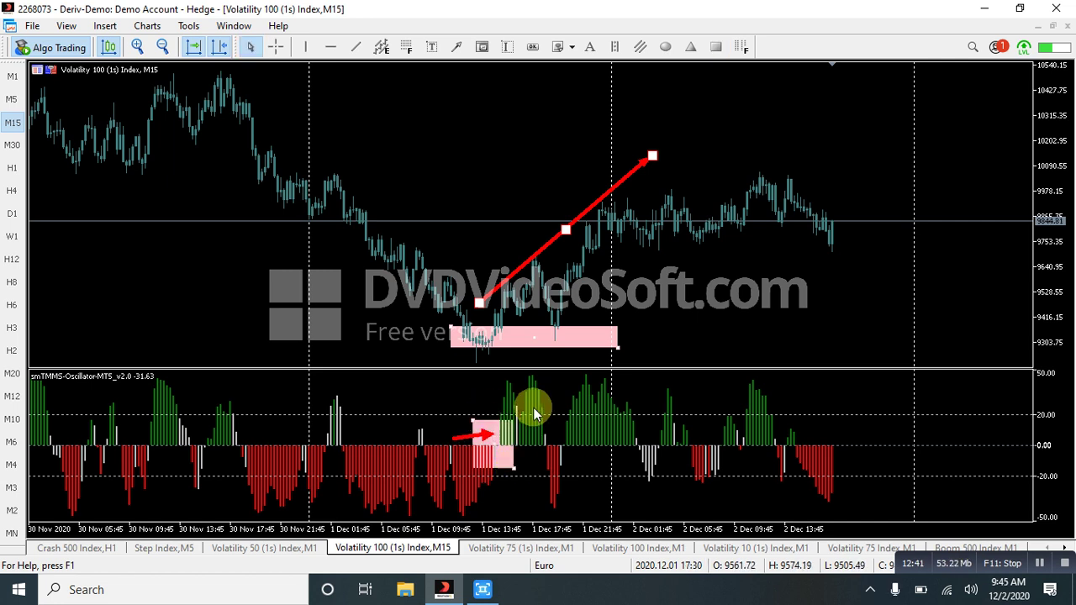
# Draw rectangles around the 30 November price top and the oscillator's matching green-to-red change
pyautogui.click(716, 52)
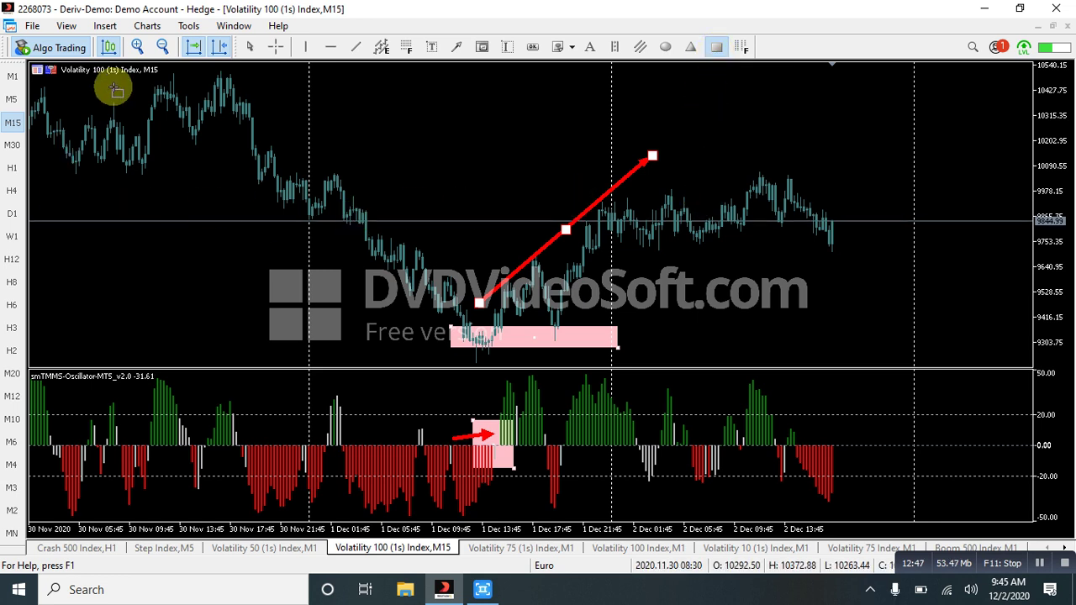
pyautogui.moveTo(118, 80); pyautogui.dragTo(298, 110)
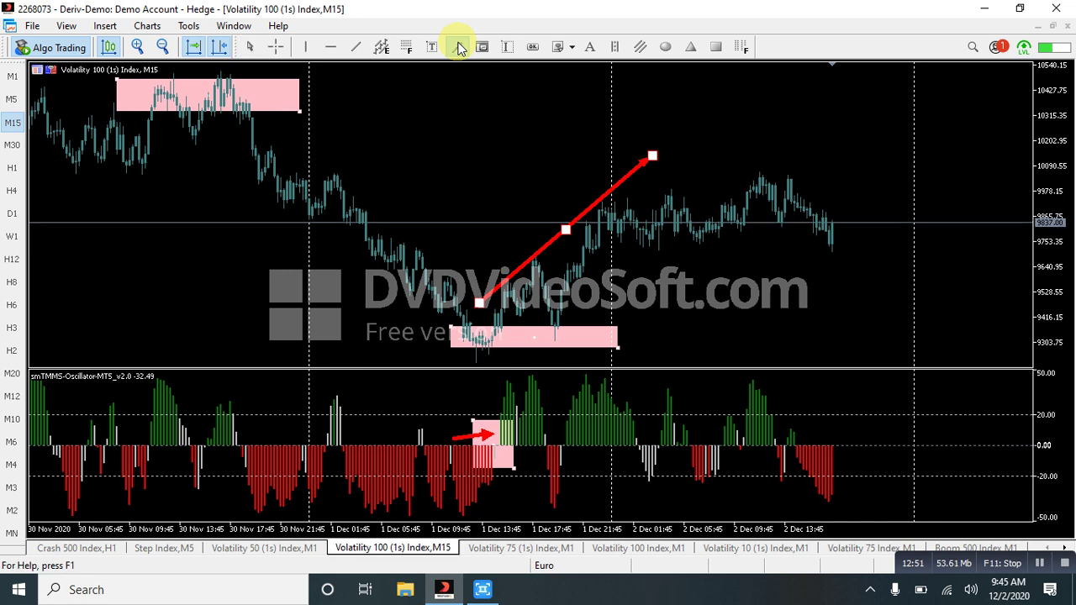
pyautogui.click(459, 47)
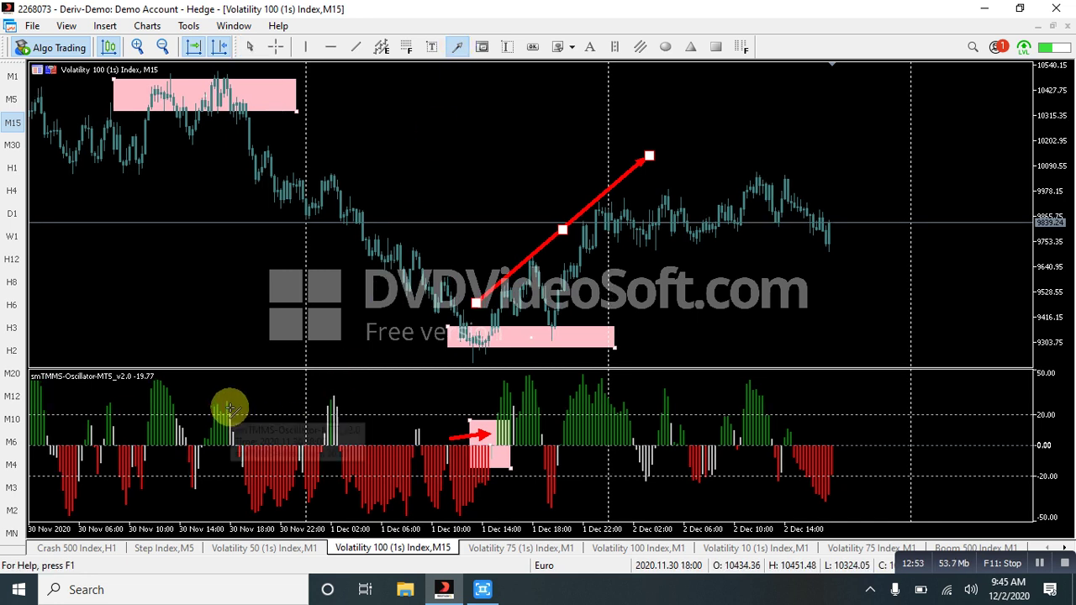
pyautogui.click(719, 45)
pyautogui.moveTo(196, 413); pyautogui.dragTo(280, 455)
# Examine the start of the 30 November price drop with the crosshair and deselect the long upward arrow
pyautogui.click(278, 49)
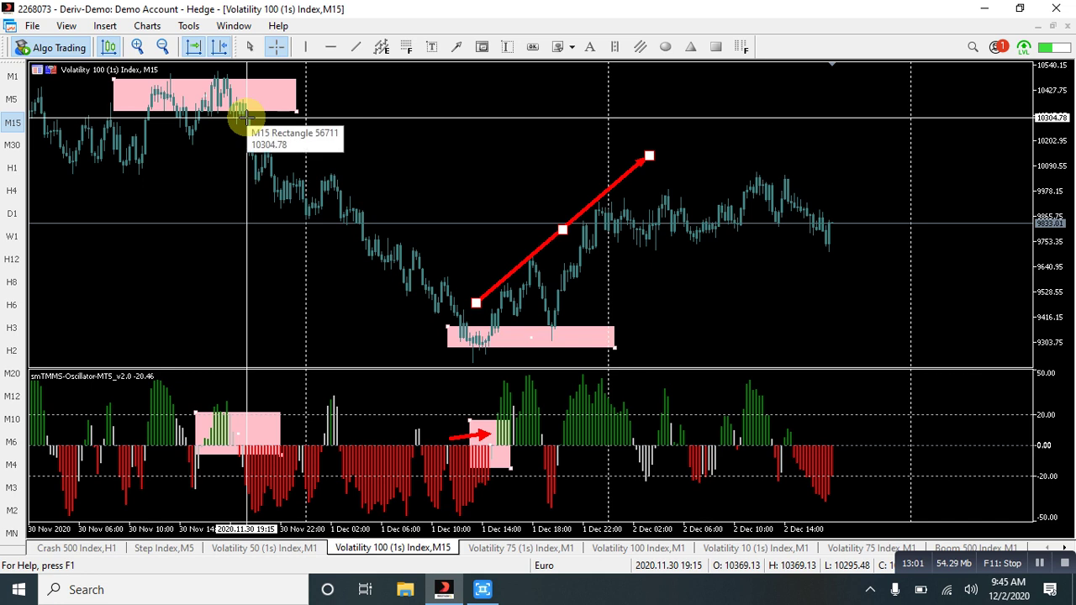
pyautogui.click(233, 240)
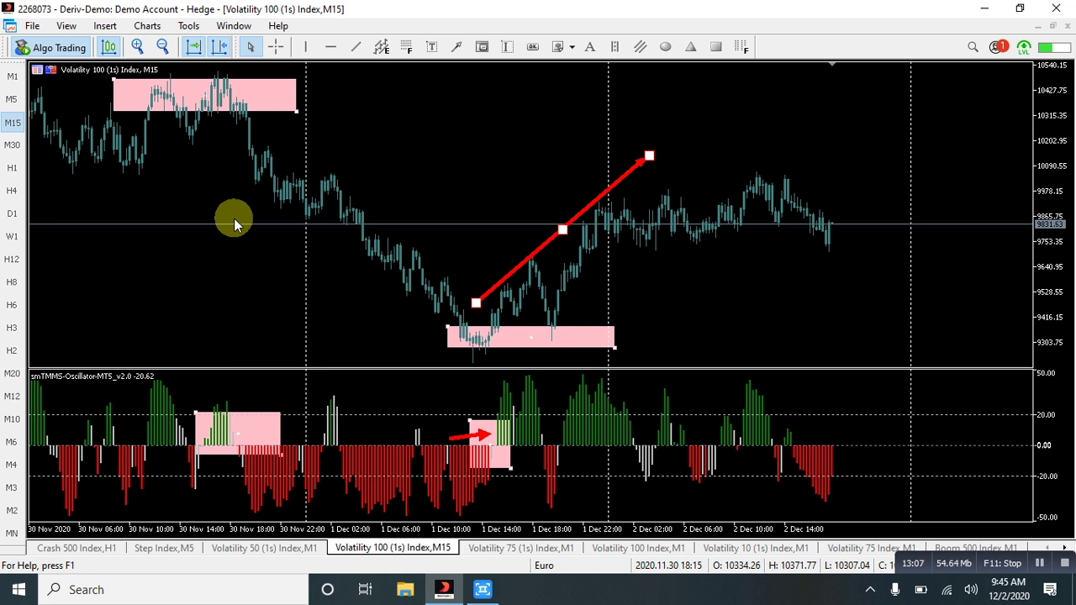
pyautogui.click(650, 160)
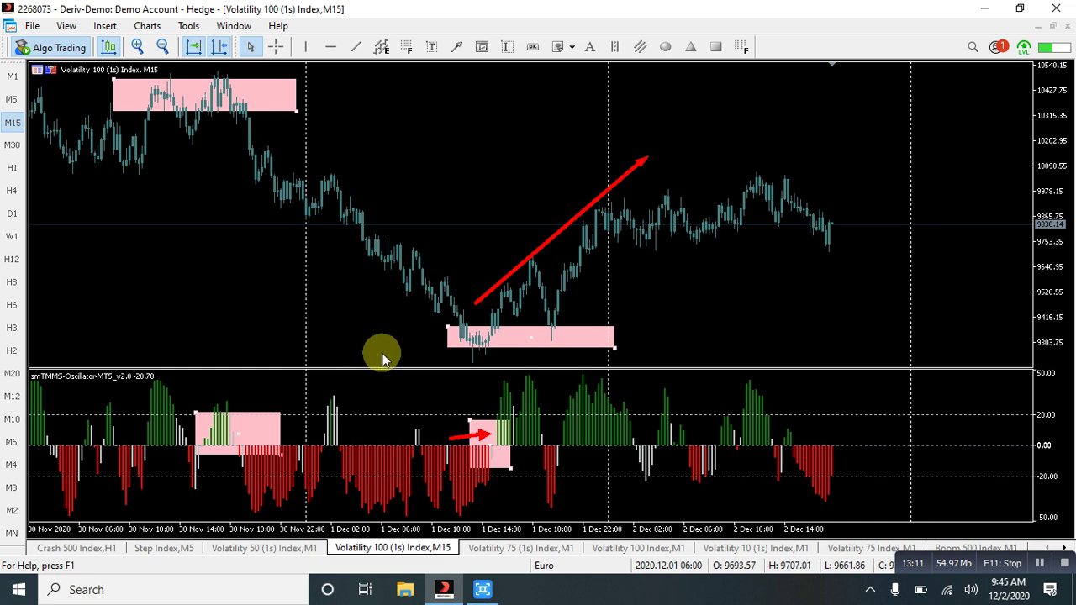
# Reload the mca template onto the M15 chart
pyautogui.rightClick(393, 138)
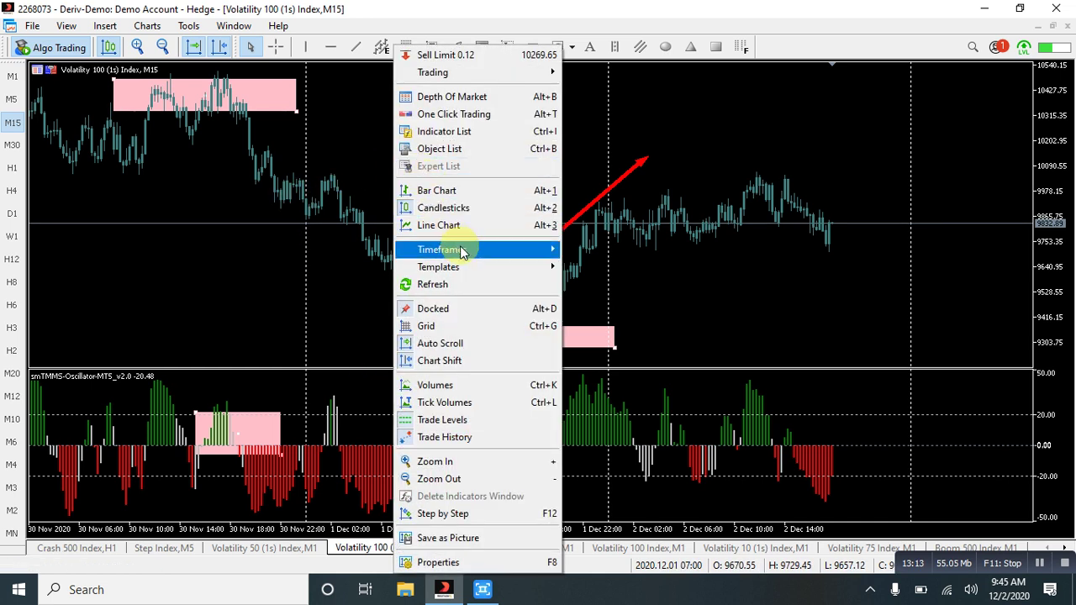
pyautogui.moveTo(478, 268)
pyautogui.click(625, 378)
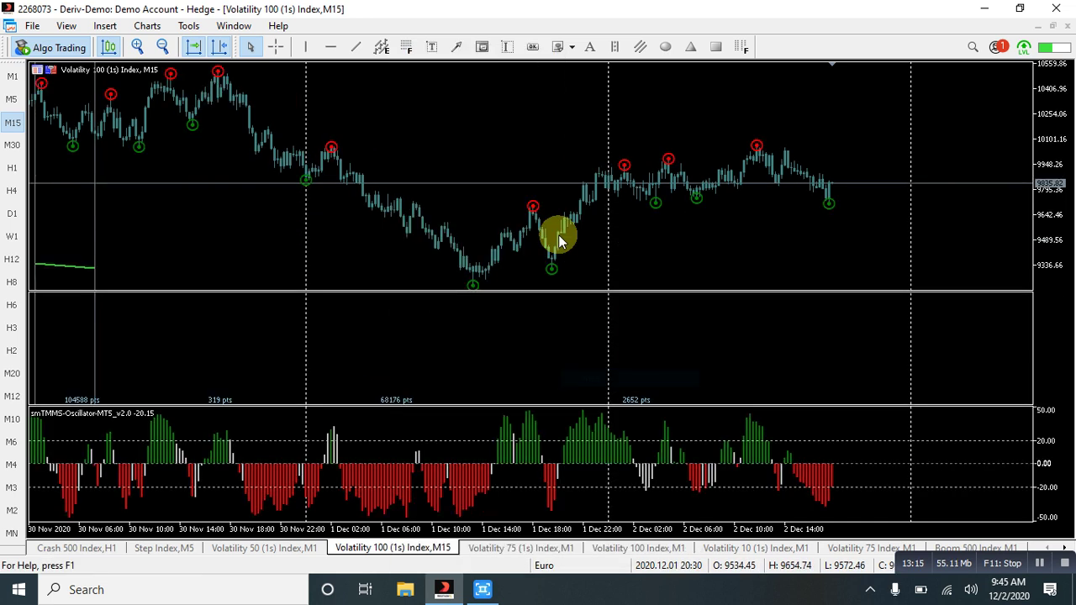
# Allow DLL imports for the Savvy MACD indicator on the chart
pyautogui.rightClick(415, 129)
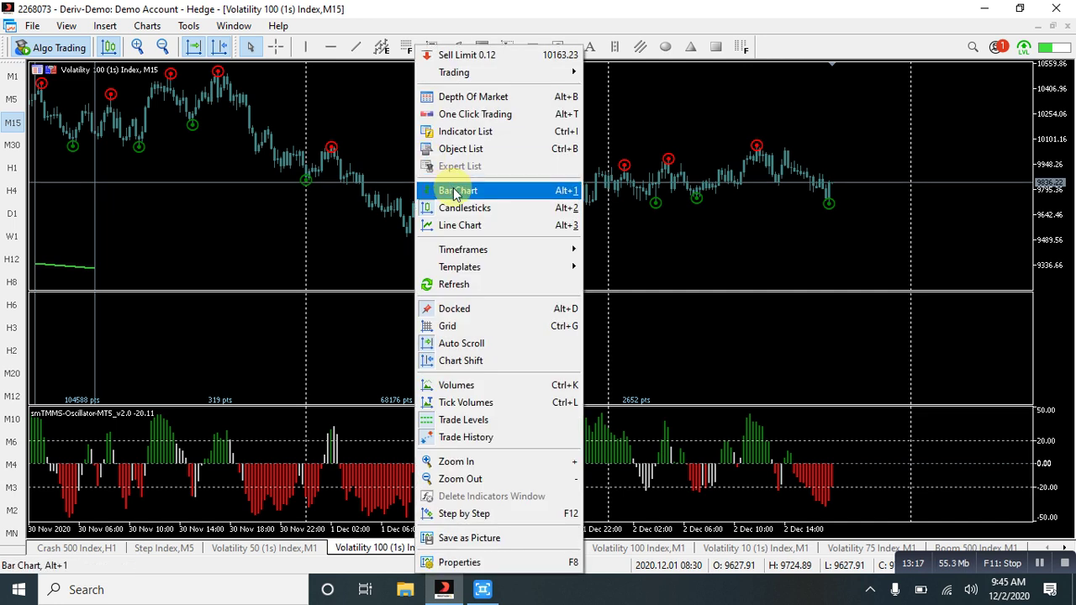
pyautogui.click(470, 132)
pyautogui.doubleClick(620, 373)
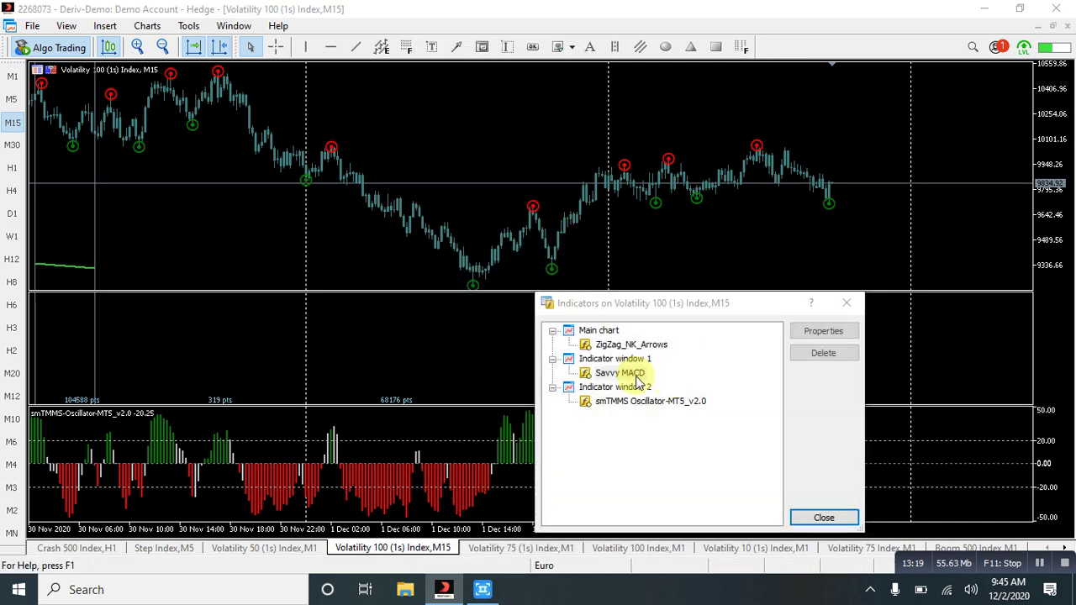
pyautogui.click(525, 115)
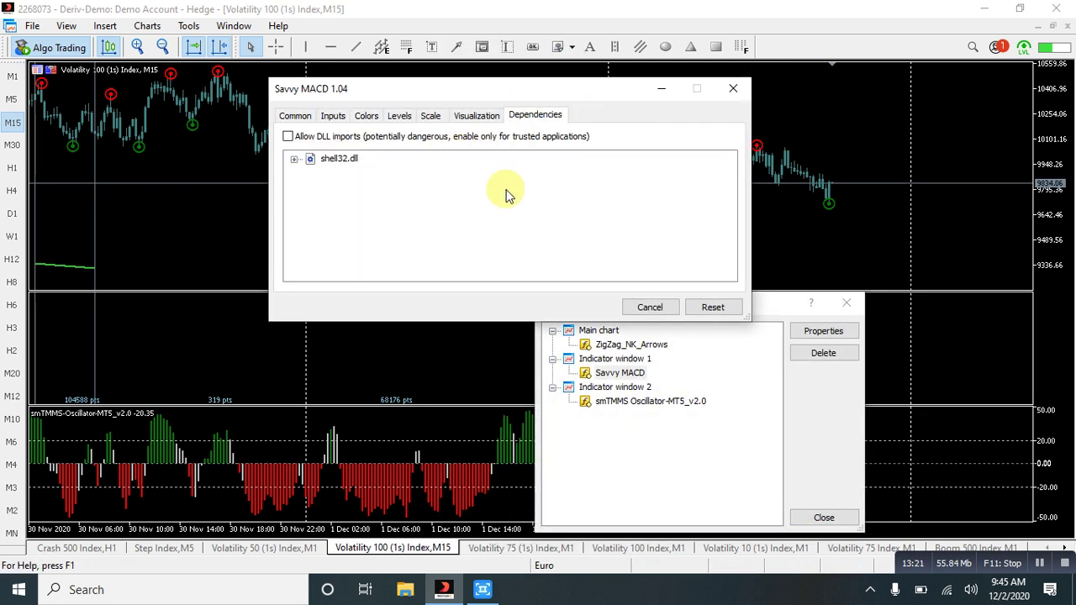
pyautogui.click(507, 137)
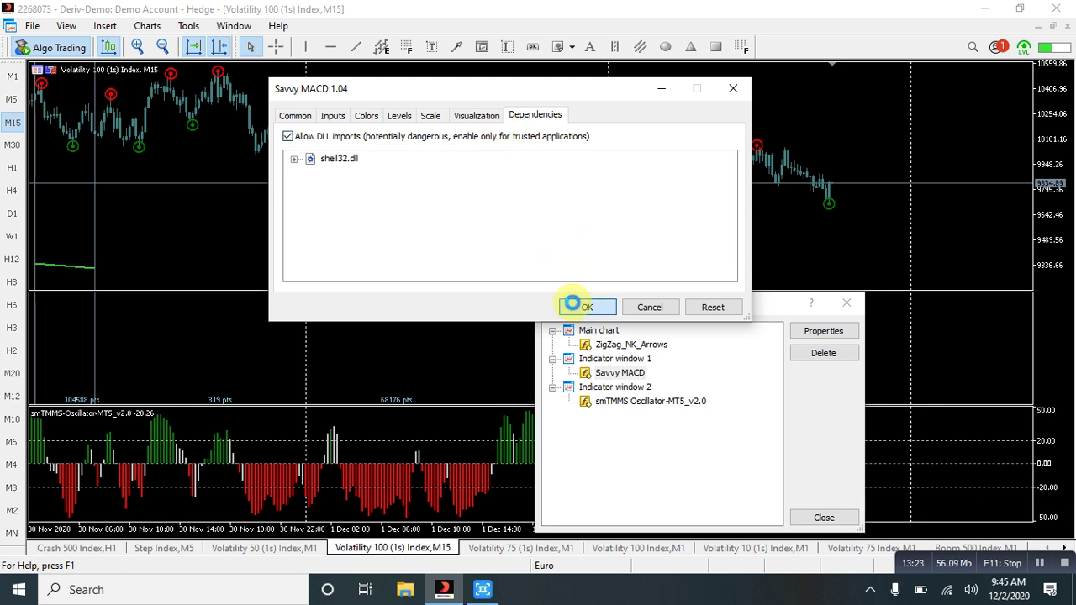
pyautogui.click(573, 306)
pyautogui.click(845, 305)
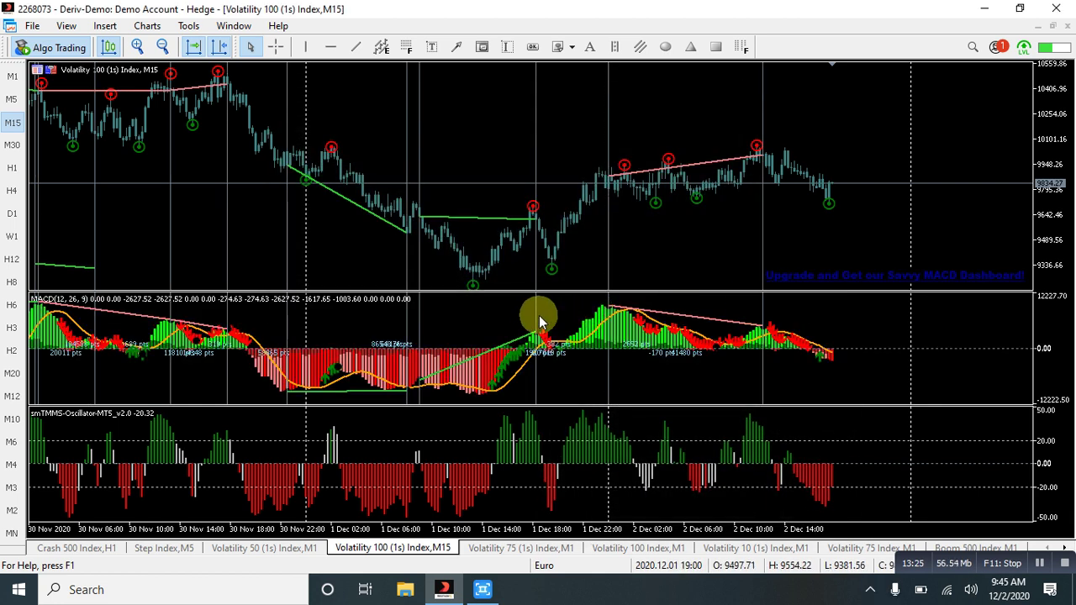
# Switch the chart to M5, then draw a rectangle across the 2 December price top and a downward arrow from it
pyautogui.click(10, 99)
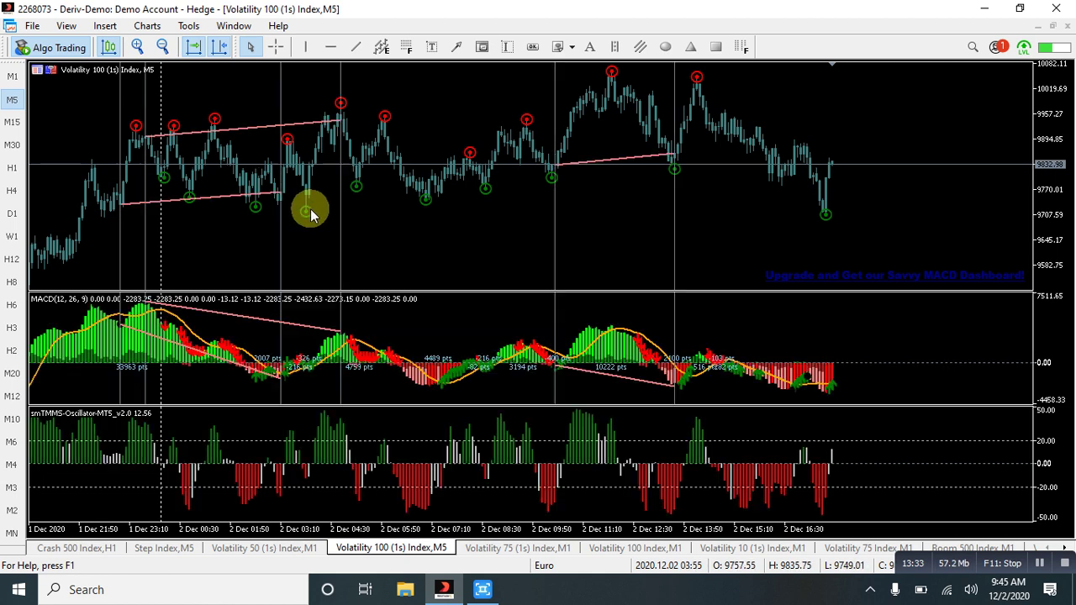
pyautogui.click(716, 47)
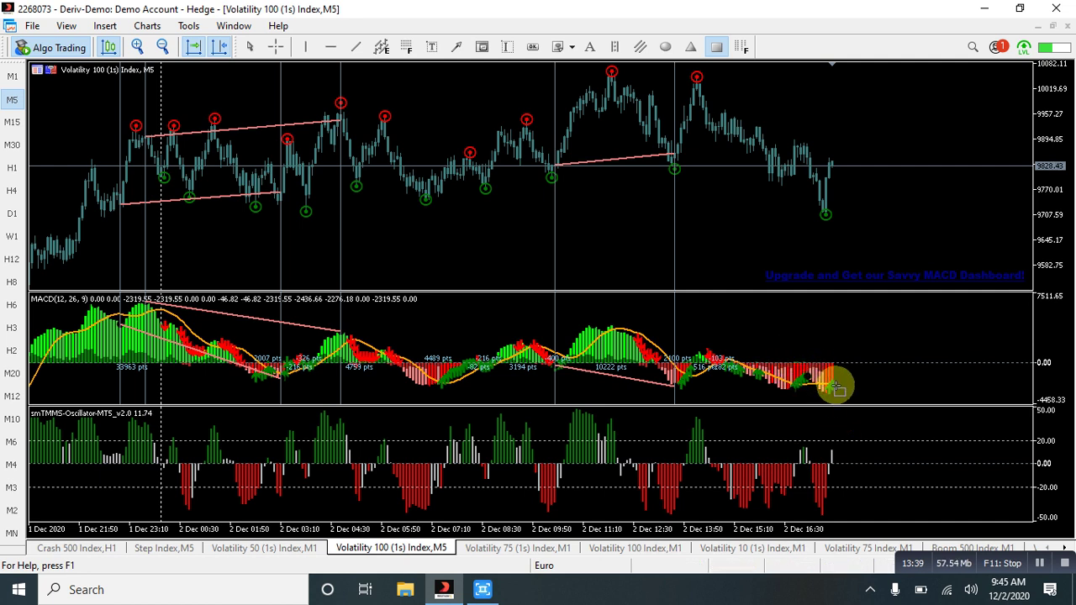
pyautogui.moveTo(555, 76); pyautogui.dragTo(858, 163)
pyautogui.click(456, 46)
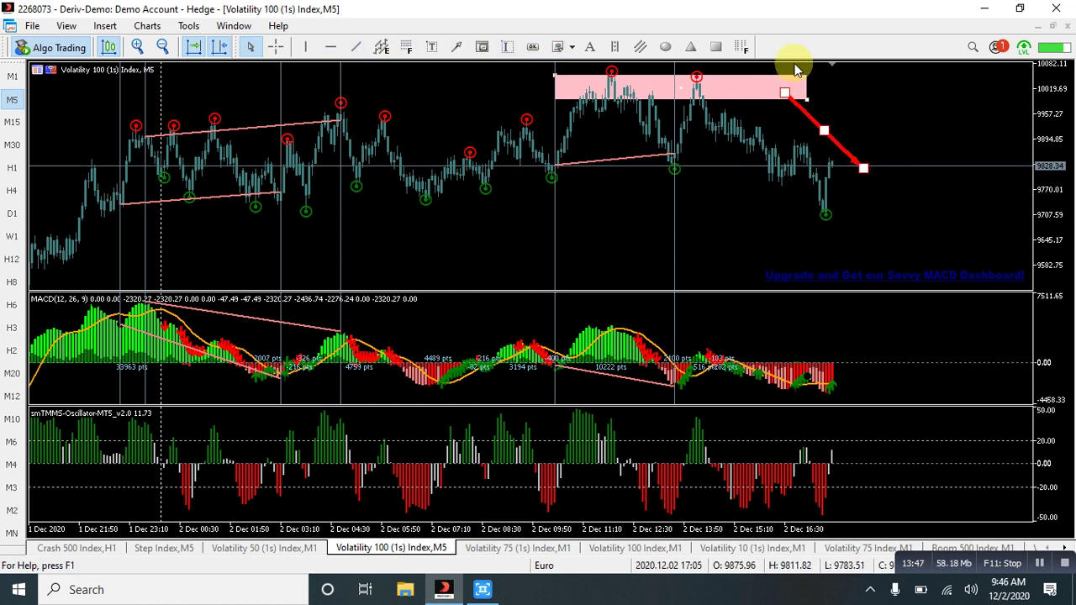
# Draw rectangles around the latest negative areas of the smTMMS oscillator and the MACD on 2 December
pyautogui.click(716, 48)
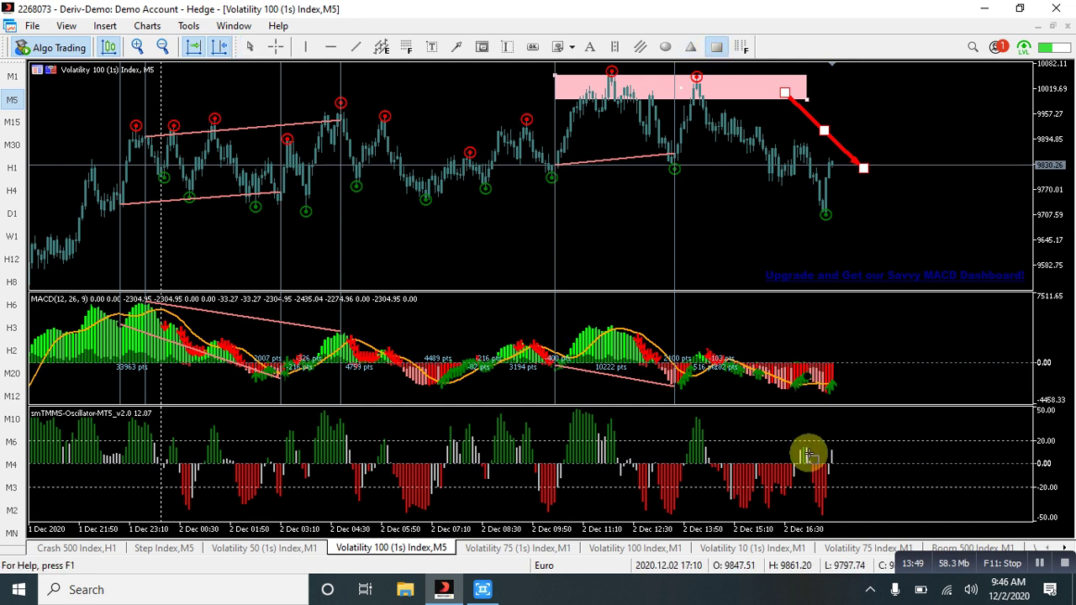
pyautogui.moveTo(691, 465)
pyautogui.mouseDown()
pyautogui.moveTo(894, 473)
pyautogui.moveTo(867, 513)
pyautogui.mouseUp()
pyautogui.click(717, 48)
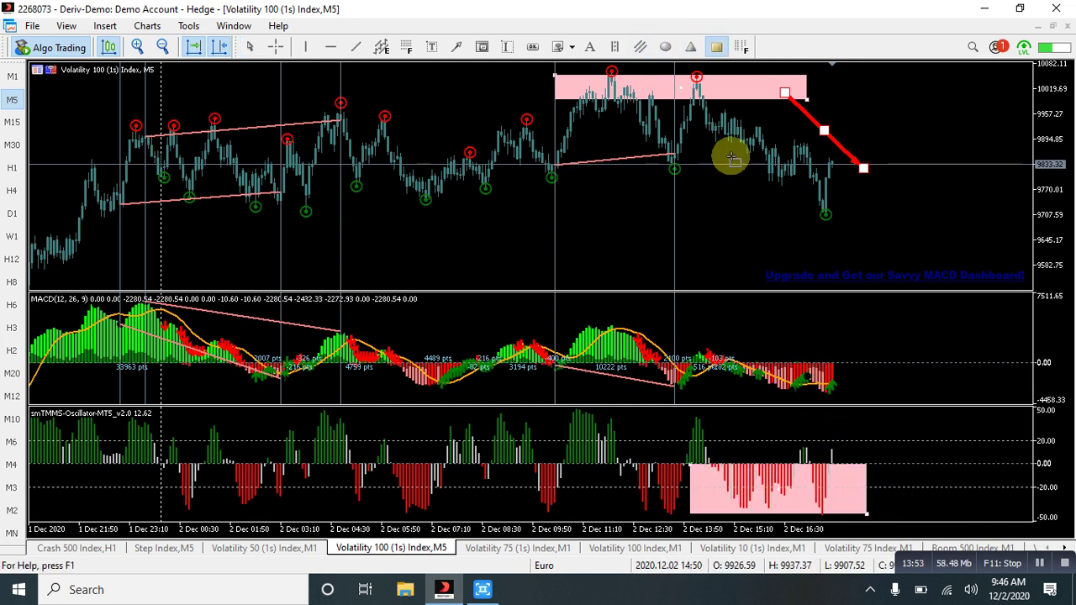
pyautogui.moveTo(711, 353); pyautogui.dragTo(857, 393)
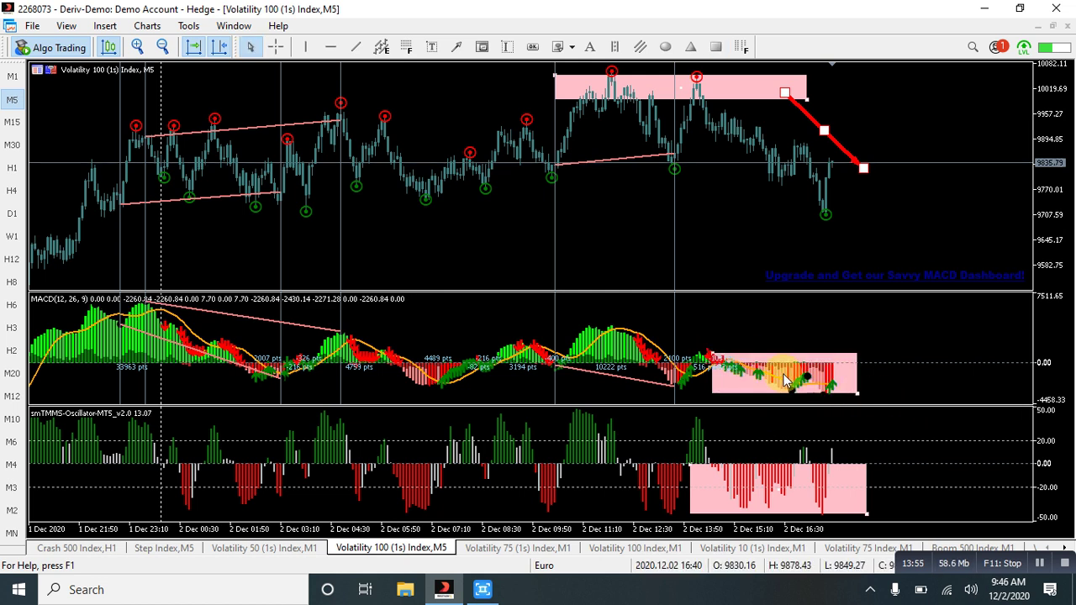
# Measure the price fall from the 2 December 14:55 candle to the latest swing low and draw a rectangle around that low
pyautogui.click(276, 47)
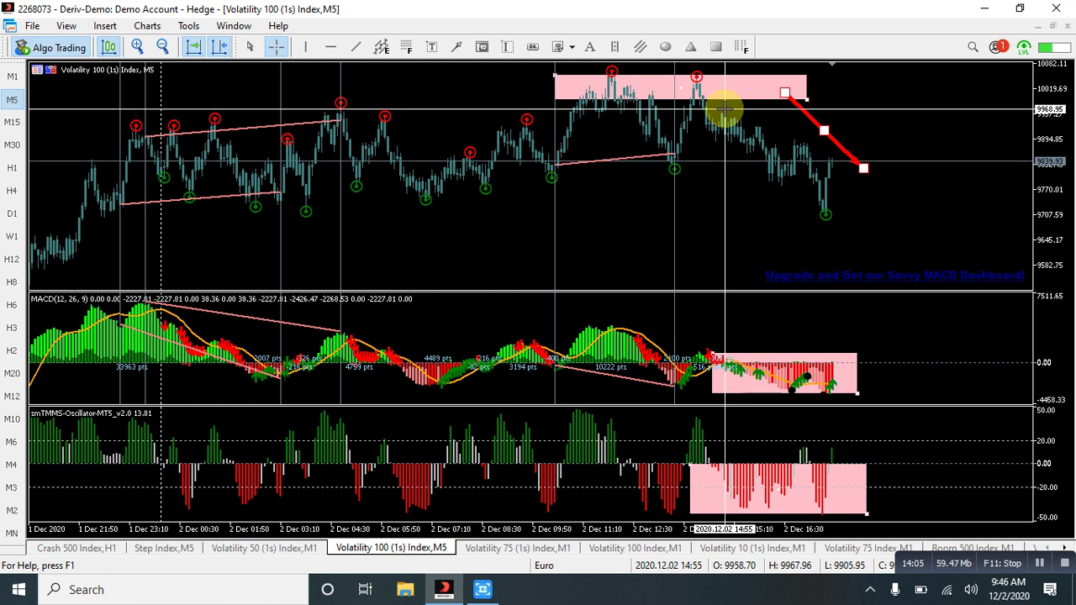
pyautogui.moveTo(725, 107); pyautogui.dragTo(822, 227)
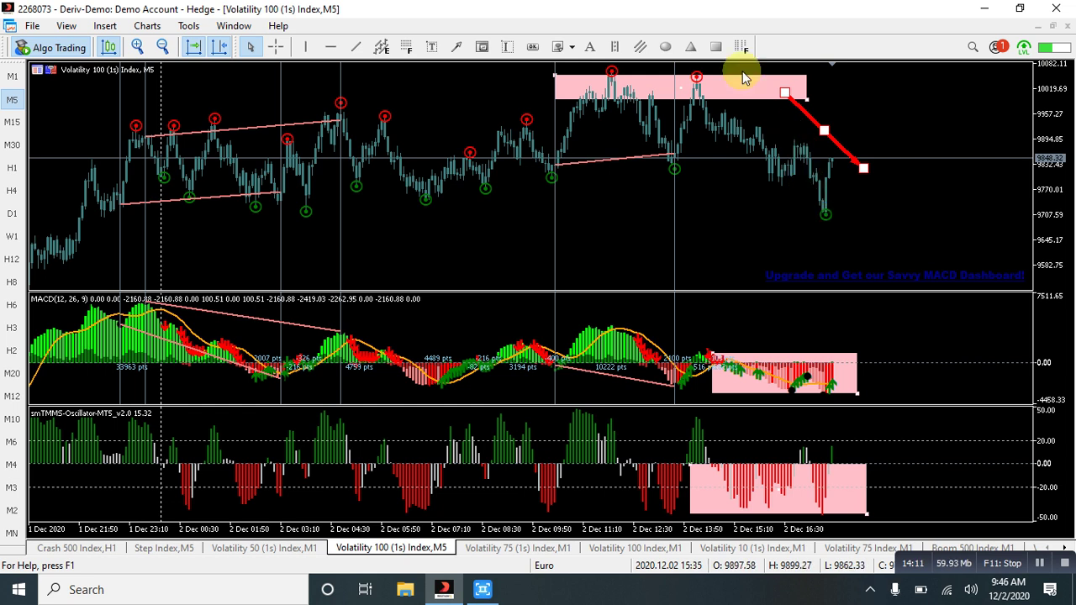
pyautogui.click(717, 48)
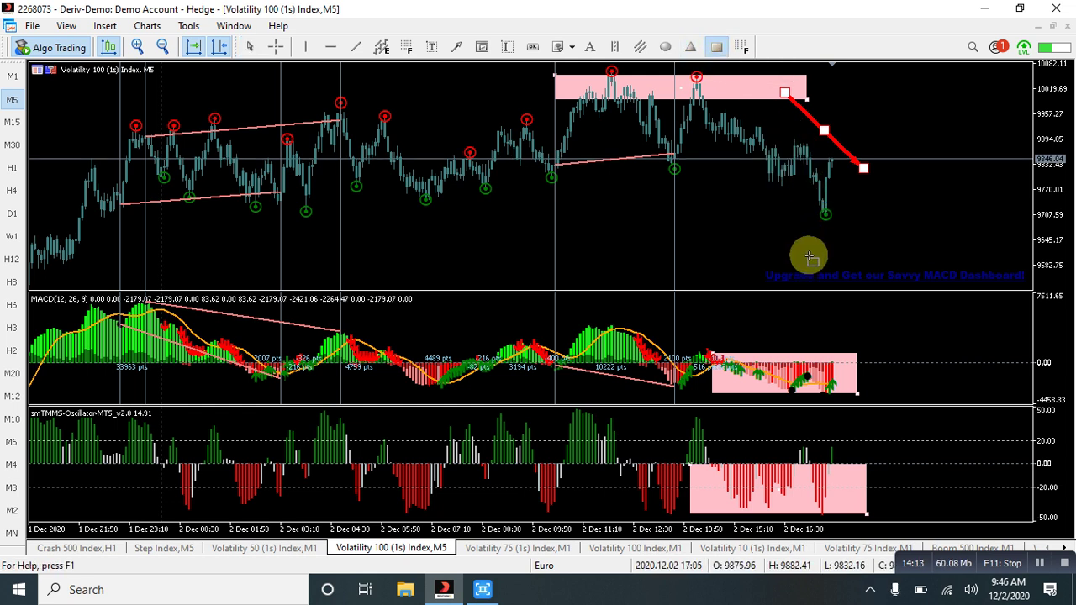
pyautogui.moveTo(798, 197)
pyautogui.mouseDown()
pyautogui.moveTo(834, 235)
pyautogui.moveTo(878, 233)
pyautogui.moveTo(856, 237)
pyautogui.mouseUp()
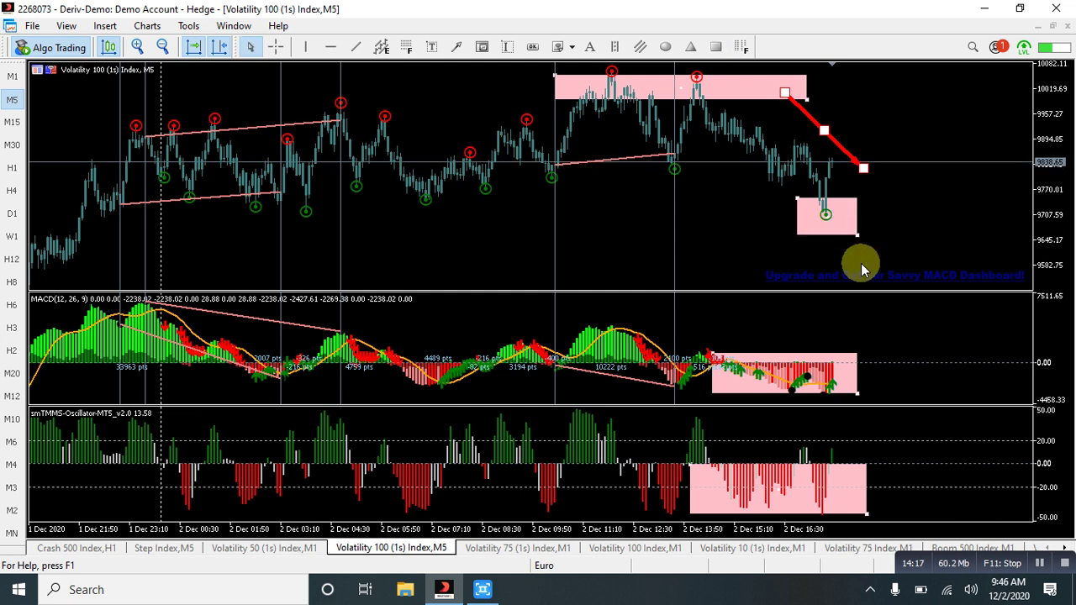
pyautogui.click(819, 376)
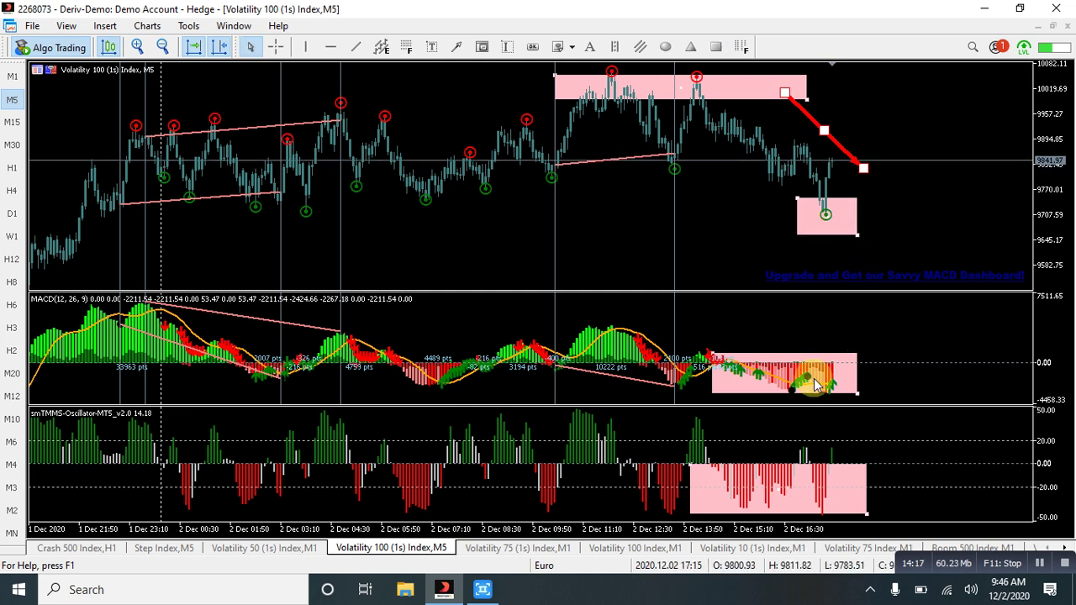
# Delete all selected drawings from the chart and draw a fresh rectangle around the latest ZigZag low on 2 December
pyautogui.rightClick(860, 393)
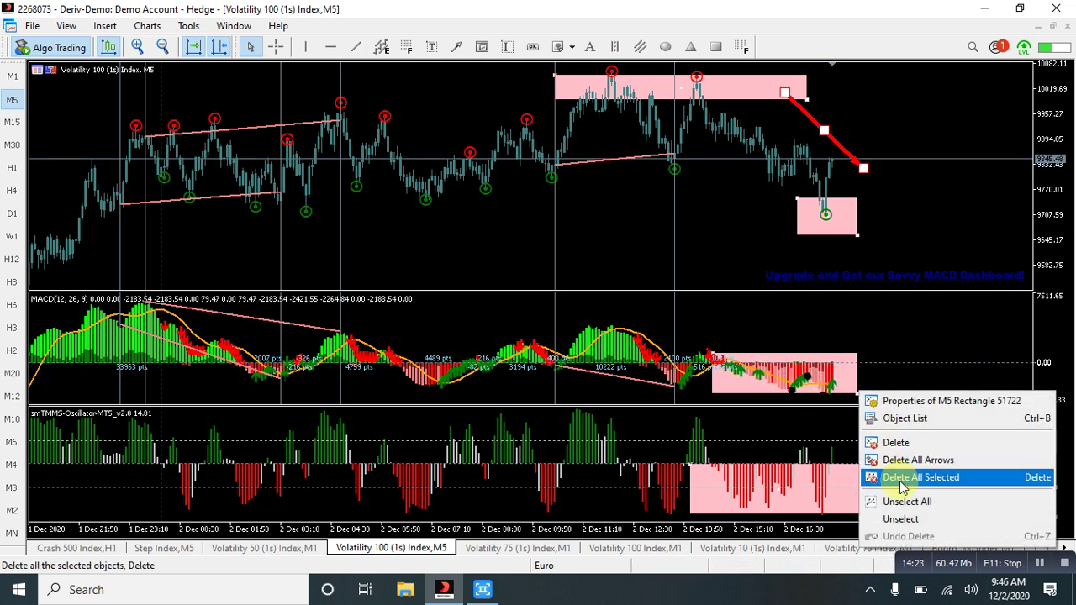
pyautogui.click(896, 477)
pyautogui.click(716, 47)
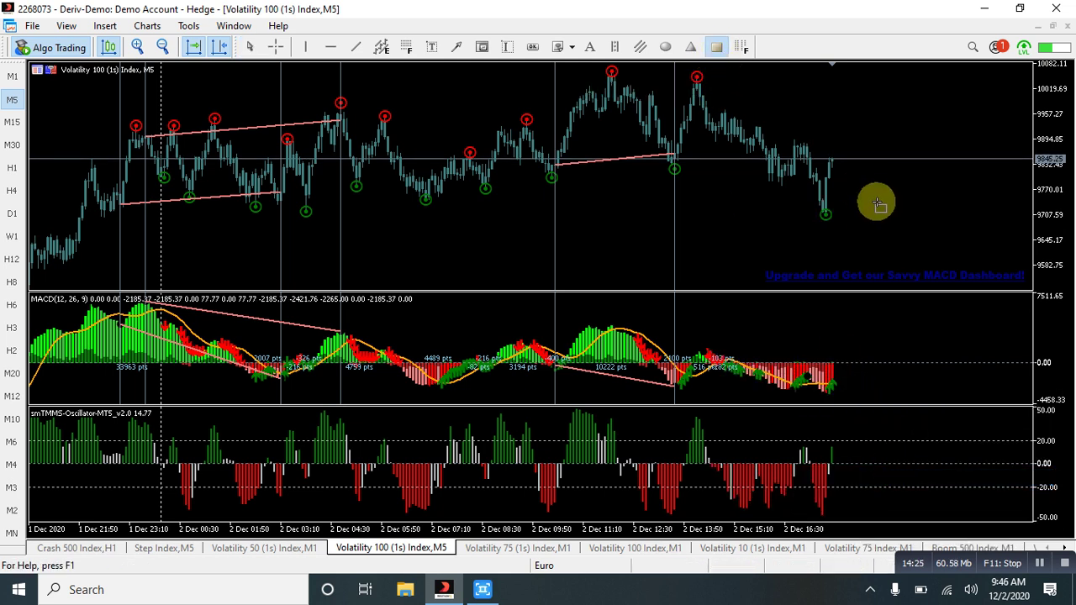
pyautogui.moveTo(791, 201); pyautogui.dragTo(854, 222)
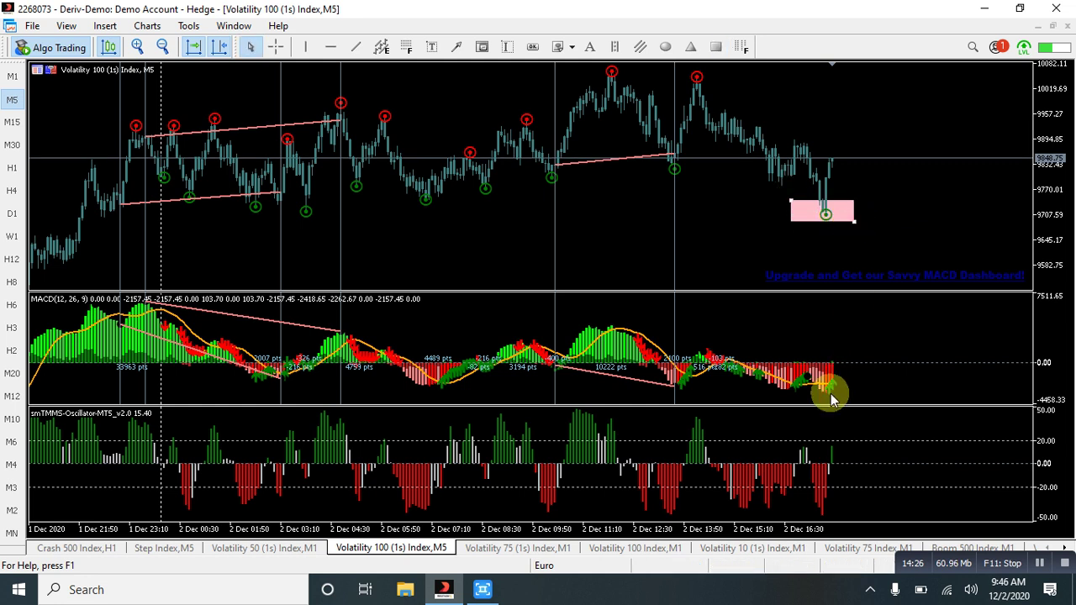
# Draw a rectangle around the latest MACD dot and up arrows, and another around the newest green smTMMS bar
pyautogui.click(715, 47)
pyautogui.moveTo(799, 376); pyautogui.dragTo(851, 409)
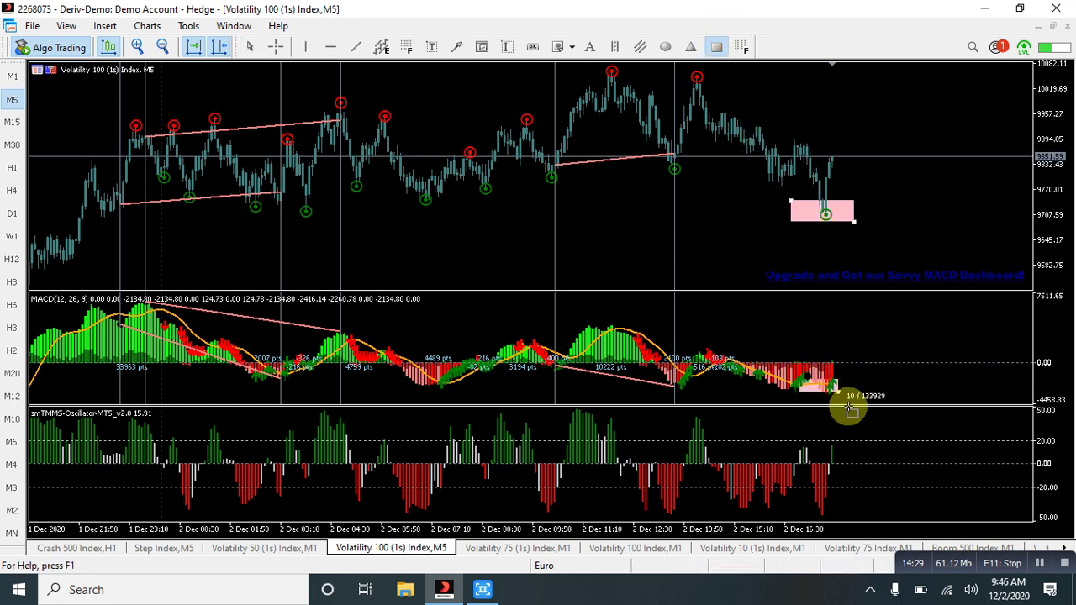
pyautogui.click(717, 47)
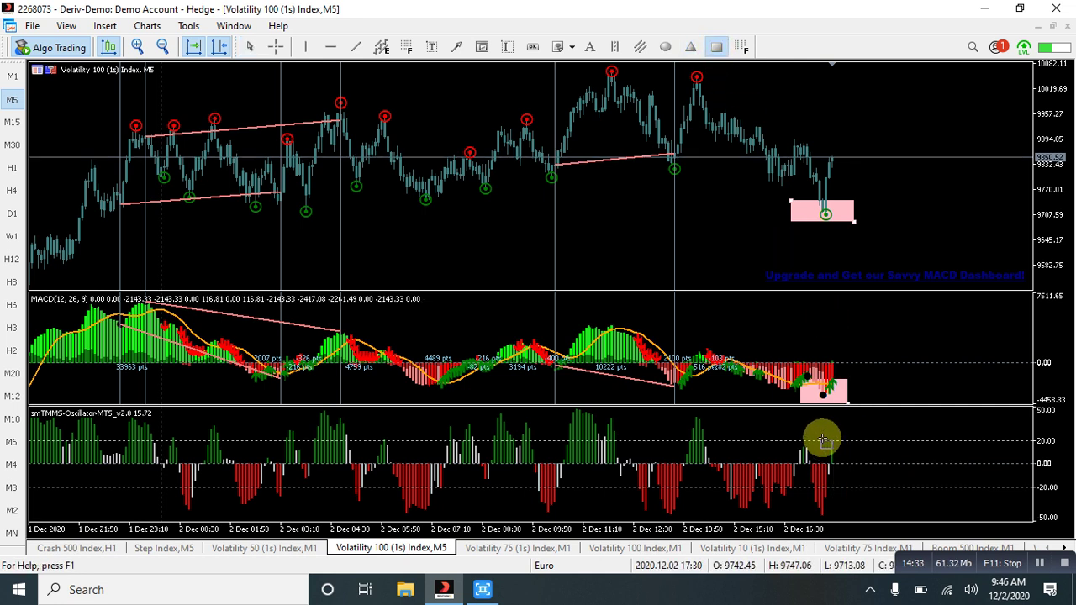
pyautogui.moveTo(823, 439); pyautogui.dragTo(844, 473)
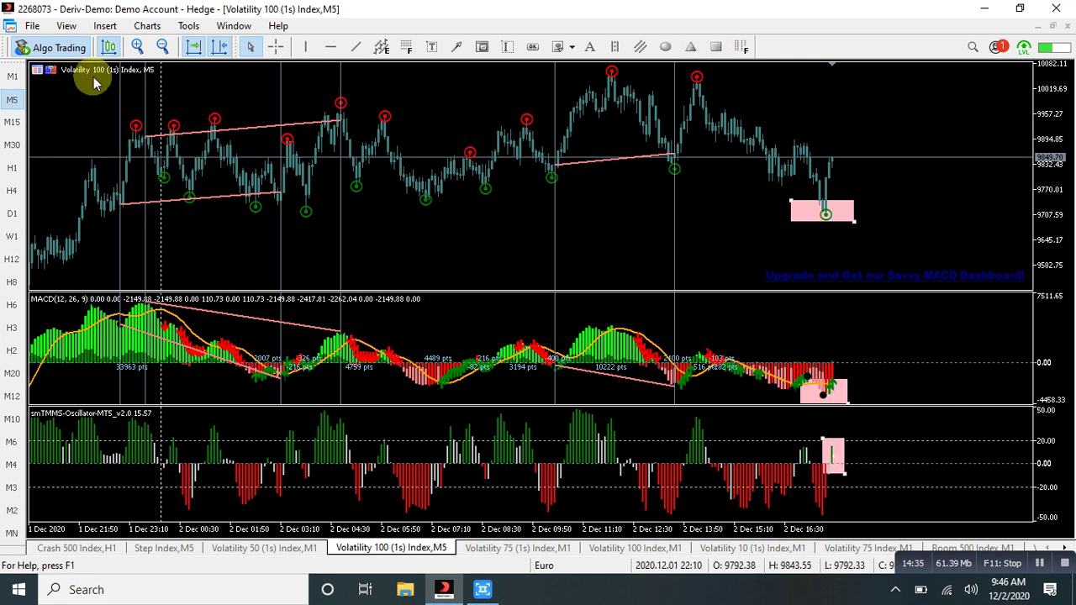
# Buy 0.12 lots of Volatility 100 (1s) Index with one-click trading and hide the trade panel
pyautogui.click(47, 71)
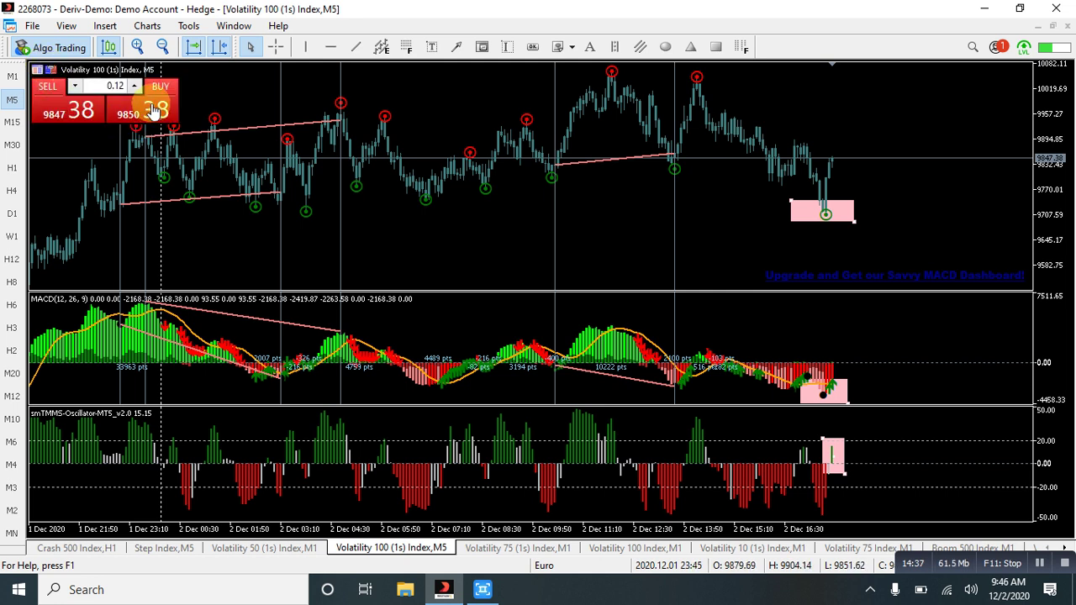
pyautogui.click(51, 72)
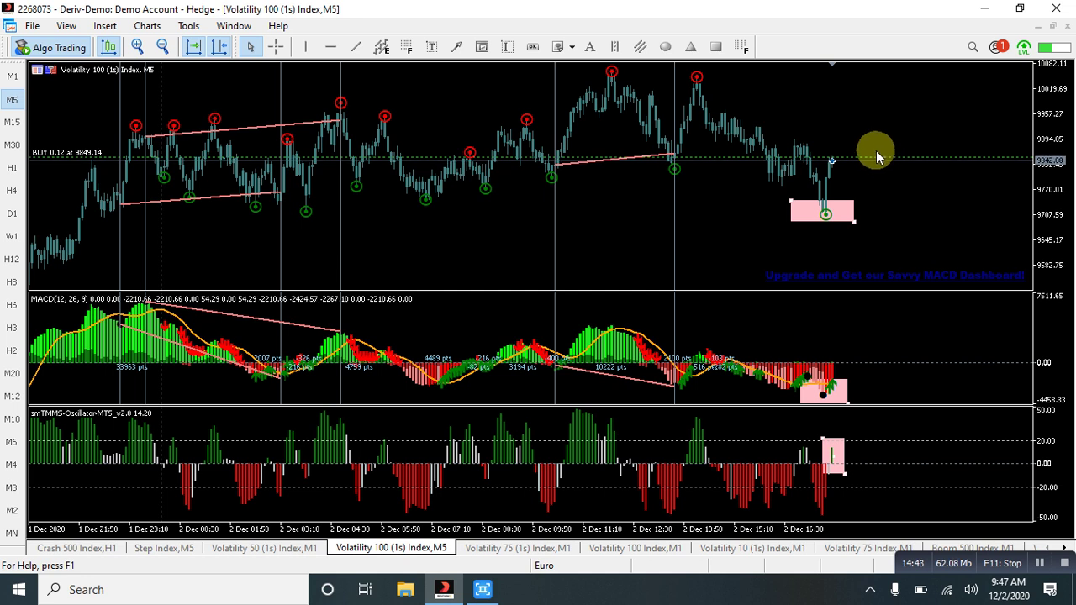
# Hide the trade levels in the chart properties
pyautogui.rightClick(871, 117)
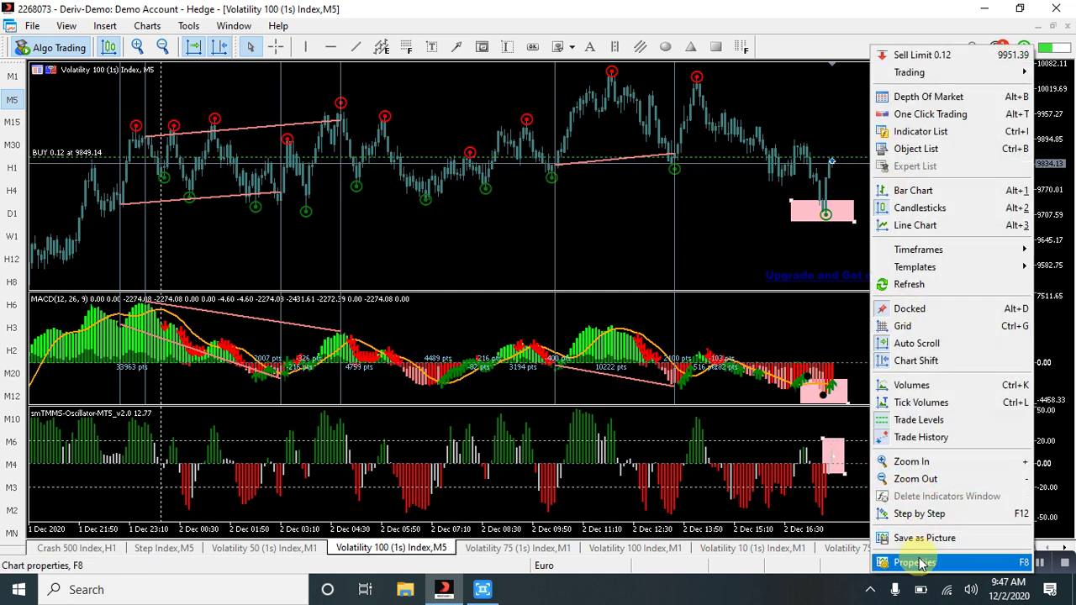
pyautogui.click(921, 562)
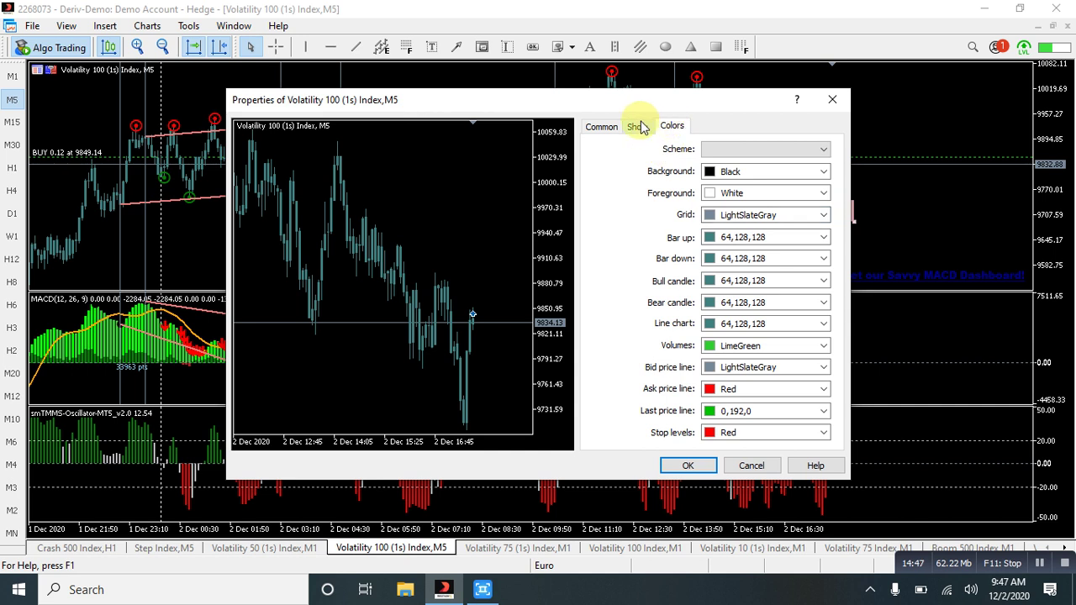
pyautogui.click(611, 132)
pyautogui.click(639, 128)
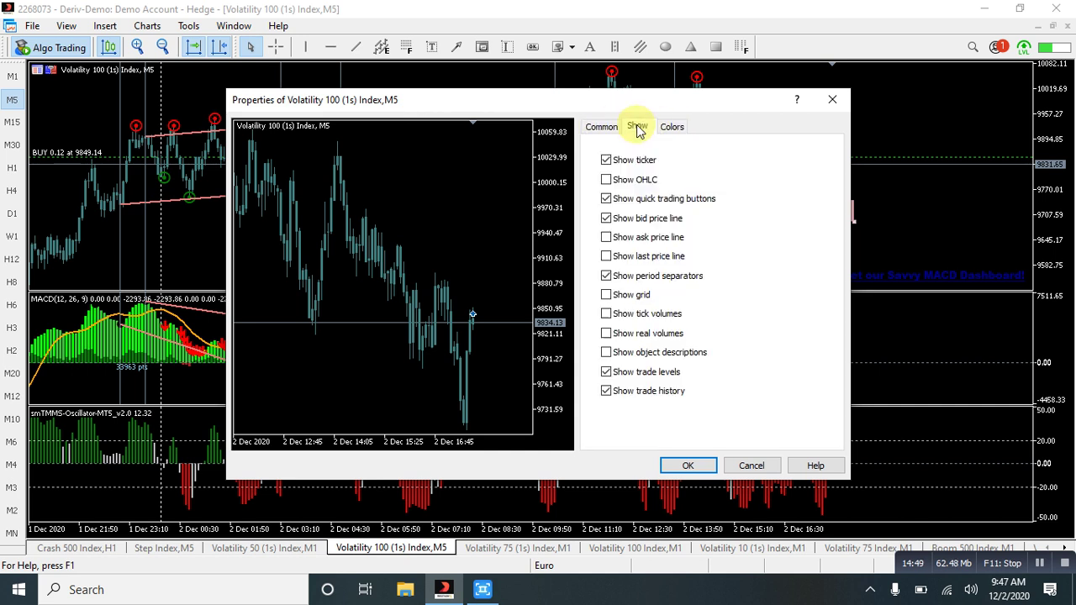
pyautogui.click(632, 373)
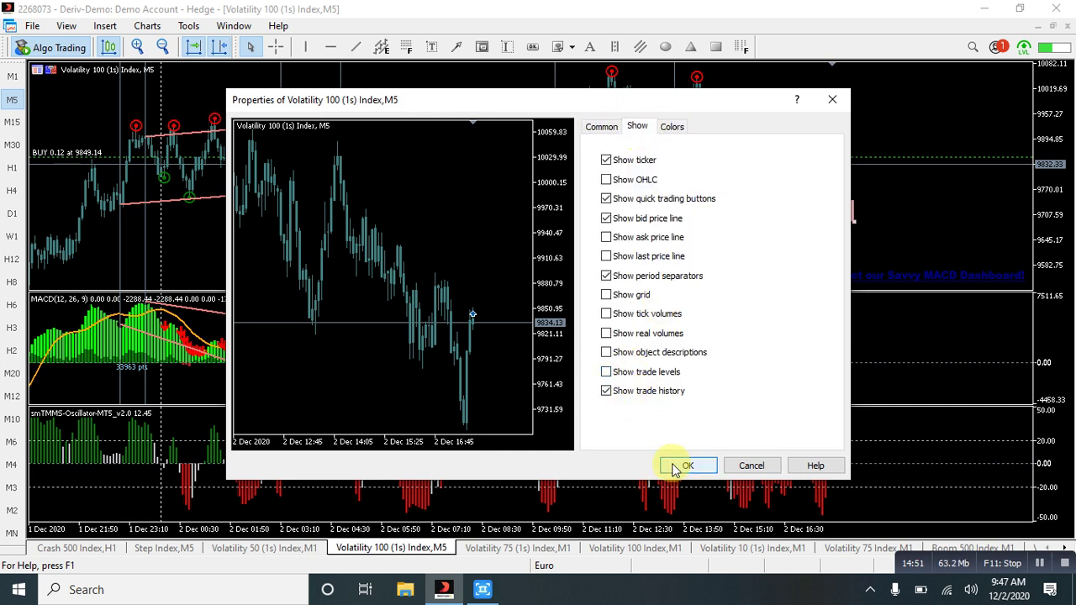
pyautogui.click(685, 465)
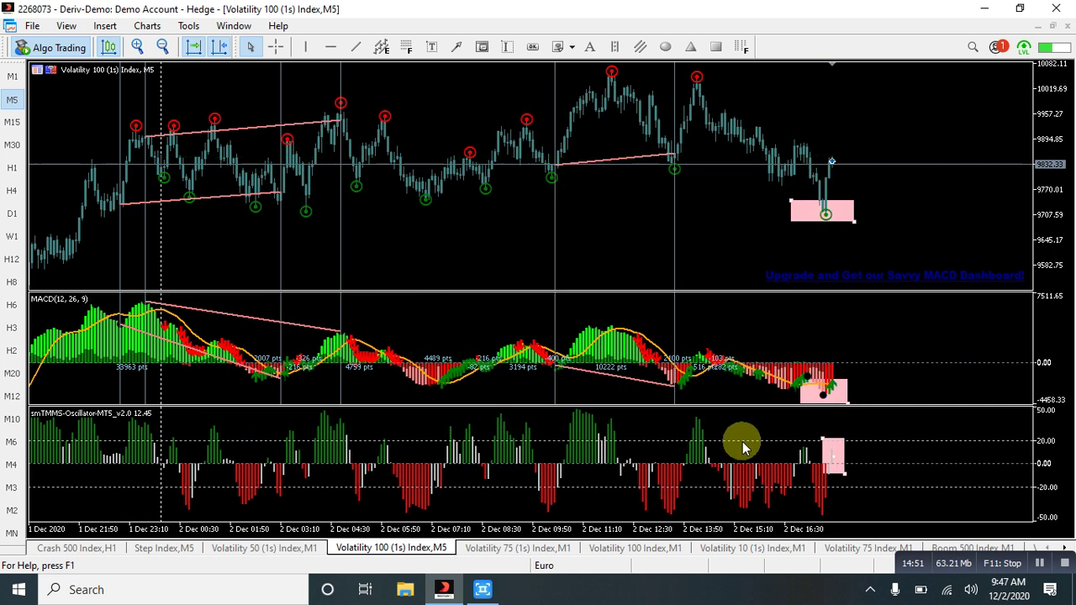
# Examine the full list of objects on the chart, then check the chart options around the trade marker
pyautogui.rightClick(830, 165)
pyautogui.click(859, 150)
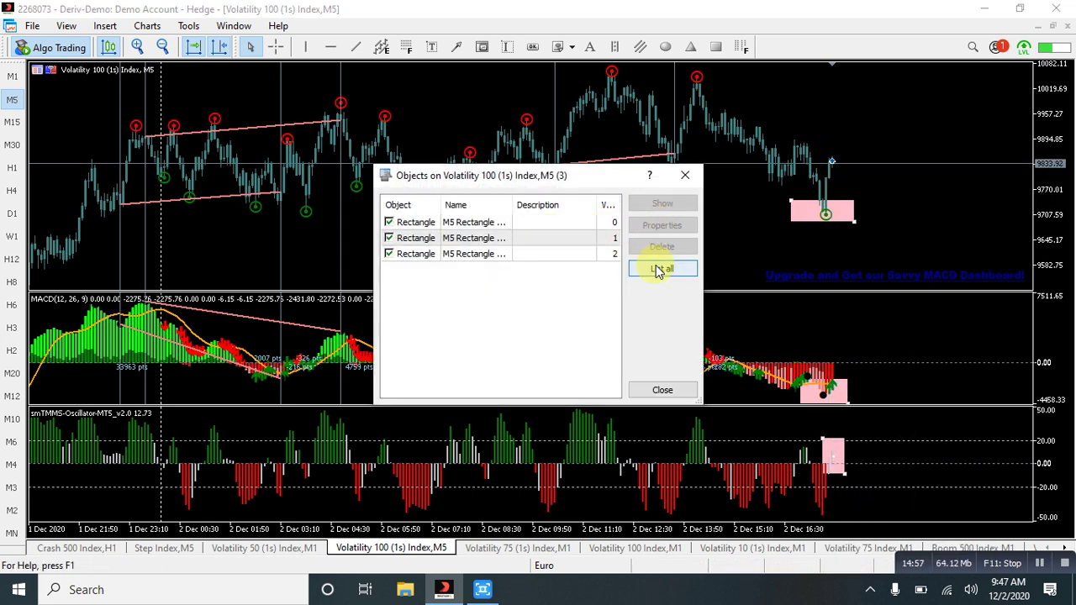
pyautogui.click(639, 269)
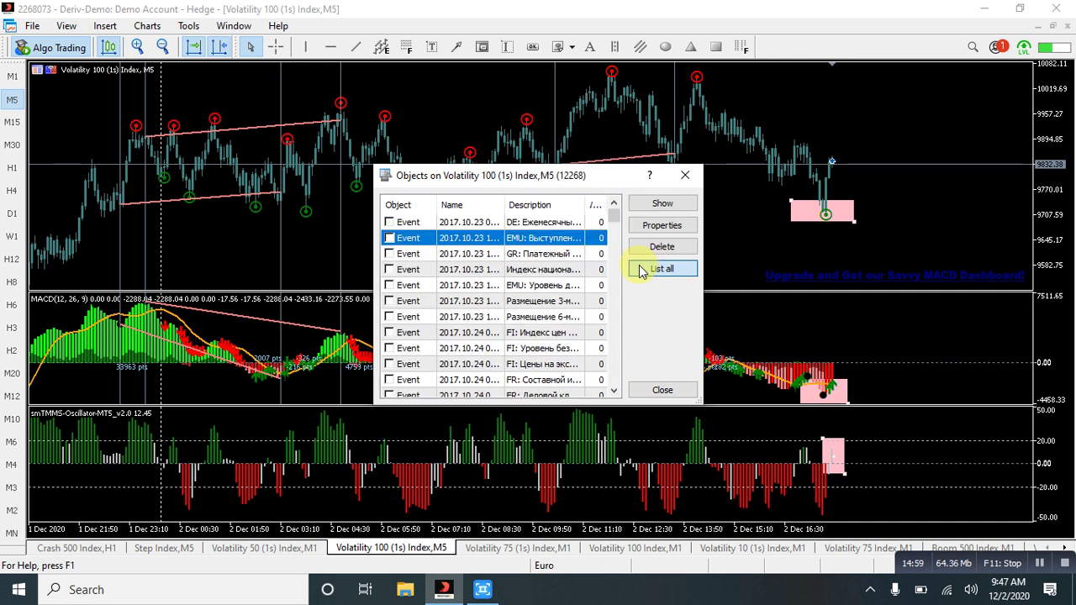
pyautogui.click(683, 177)
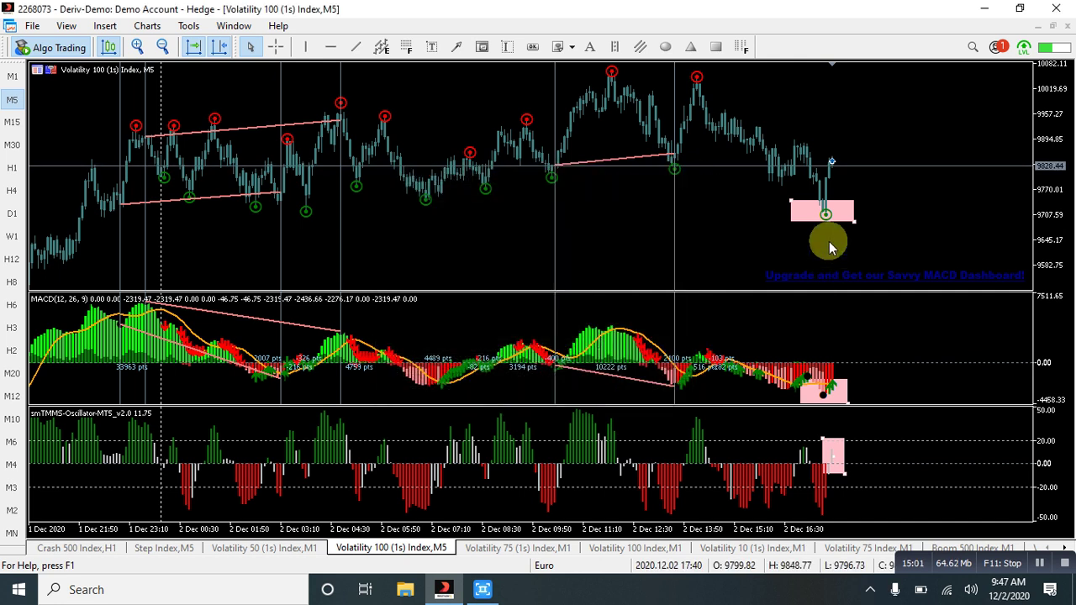
pyautogui.rightClick(829, 167)
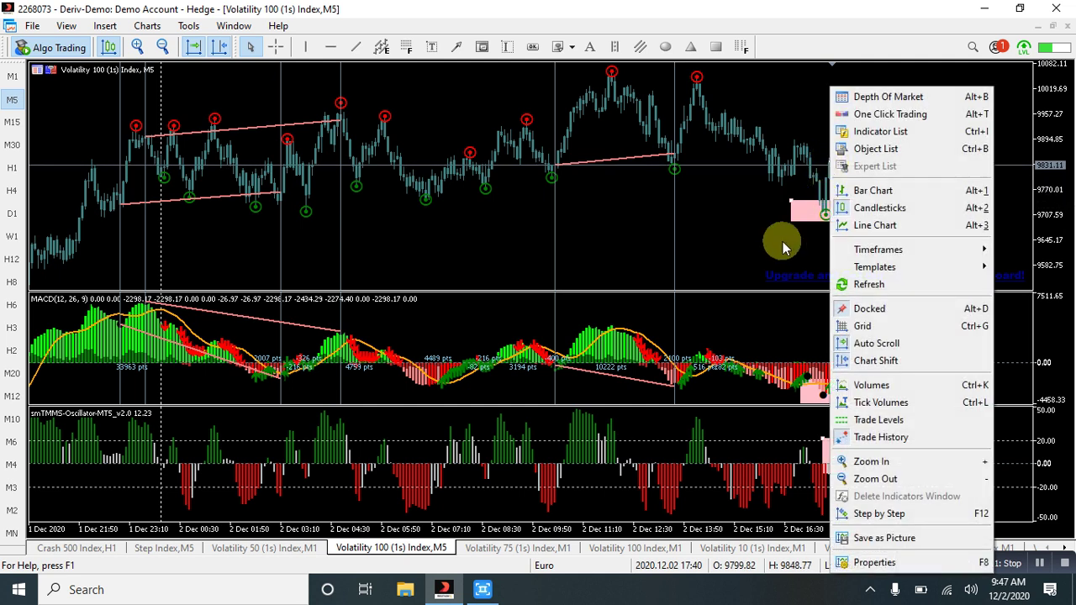
pyautogui.click(715, 276)
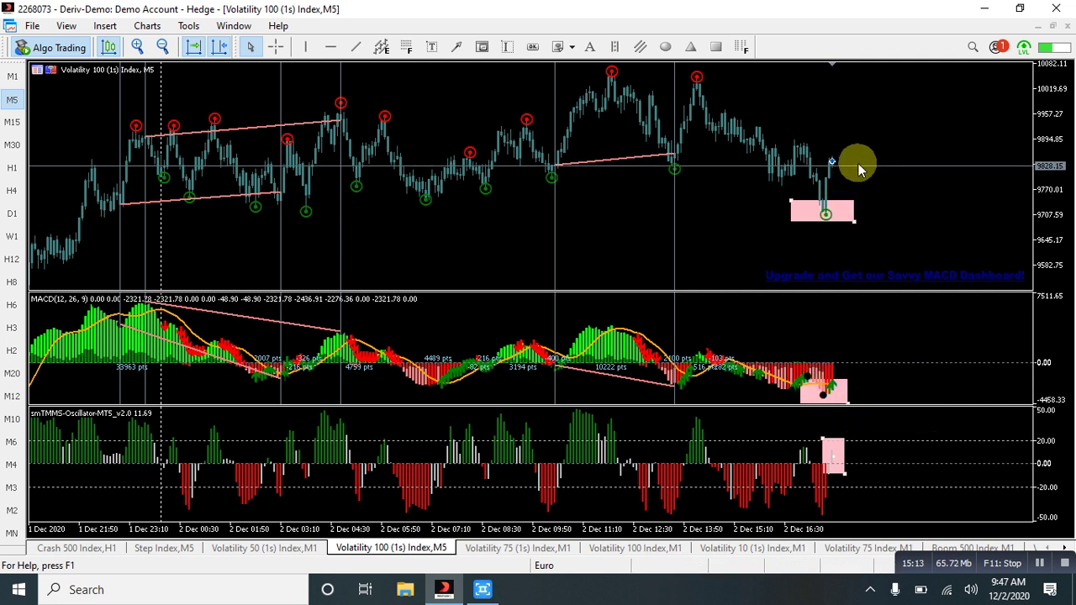
# Show the trade levels and hide the trade history in the chart properties
pyautogui.rightClick(856, 134)
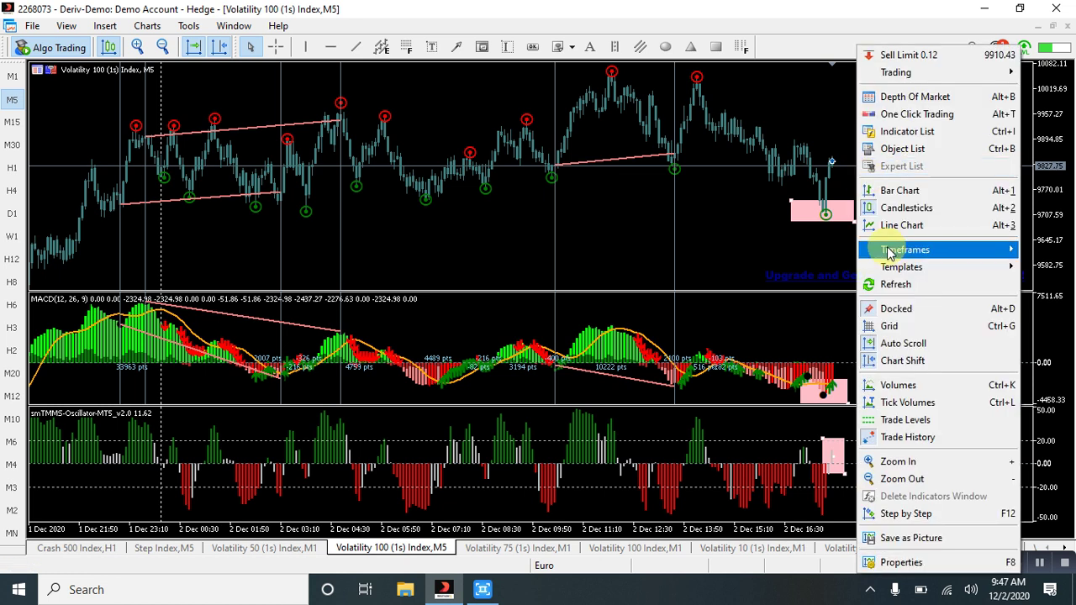
pyautogui.click(902, 561)
pyautogui.click(637, 126)
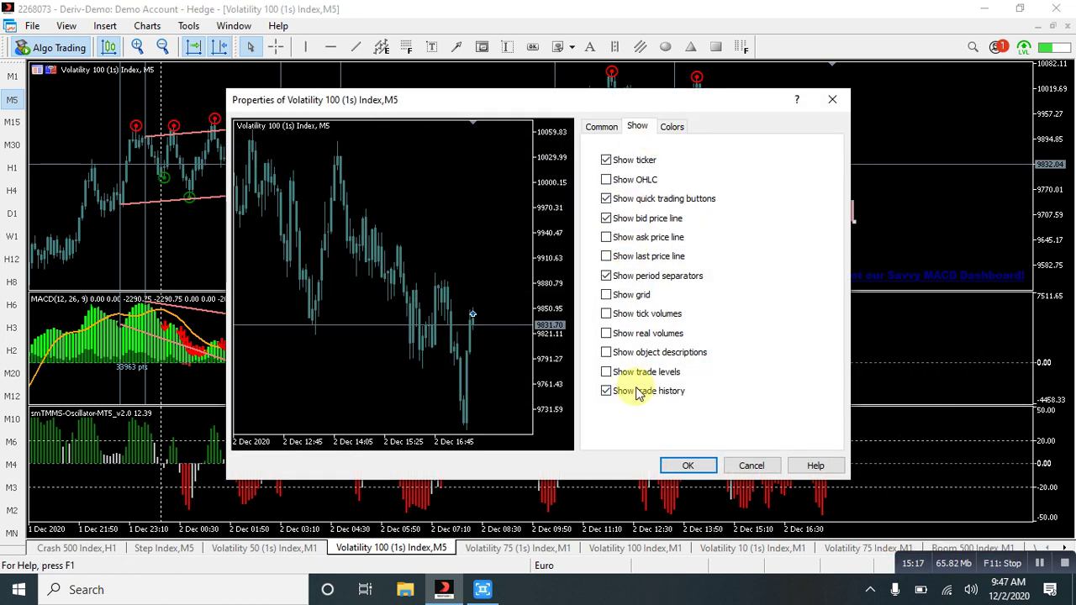
pyautogui.click(688, 466)
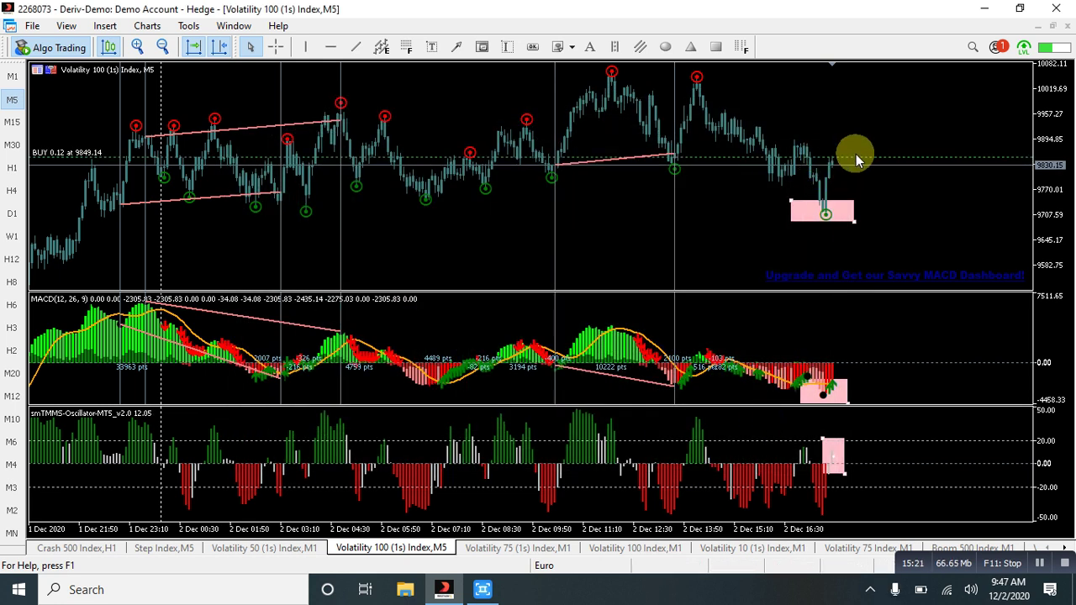
# Set the buy position's stop loss at about 9700 by the marked swing low and its take profit at about 9936
pyautogui.moveTo(861, 162); pyautogui.dragTo(865, 217)
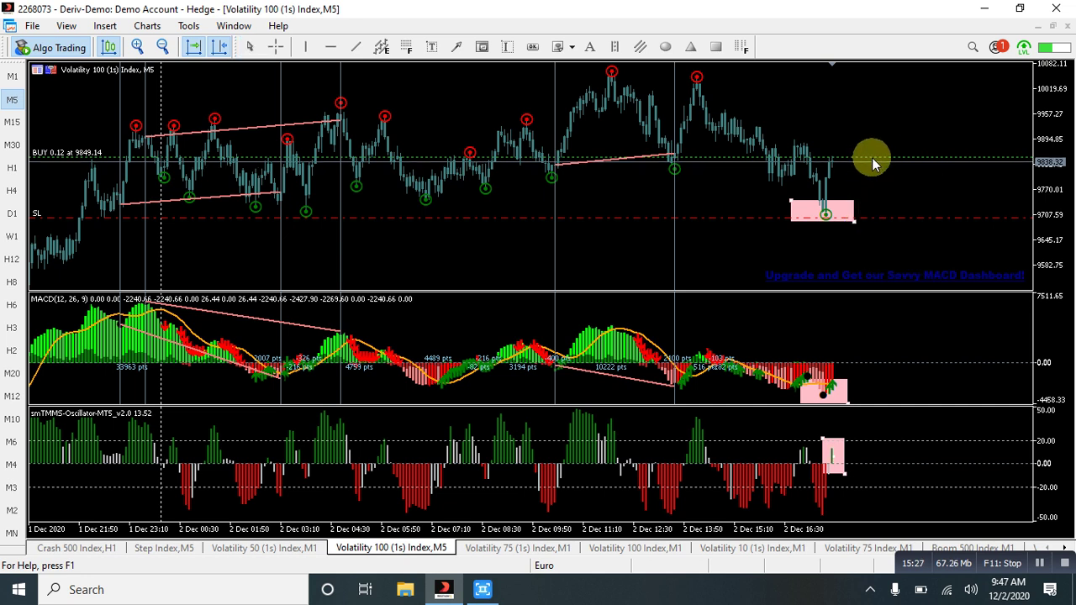
pyautogui.moveTo(872, 158); pyautogui.dragTo(875, 126)
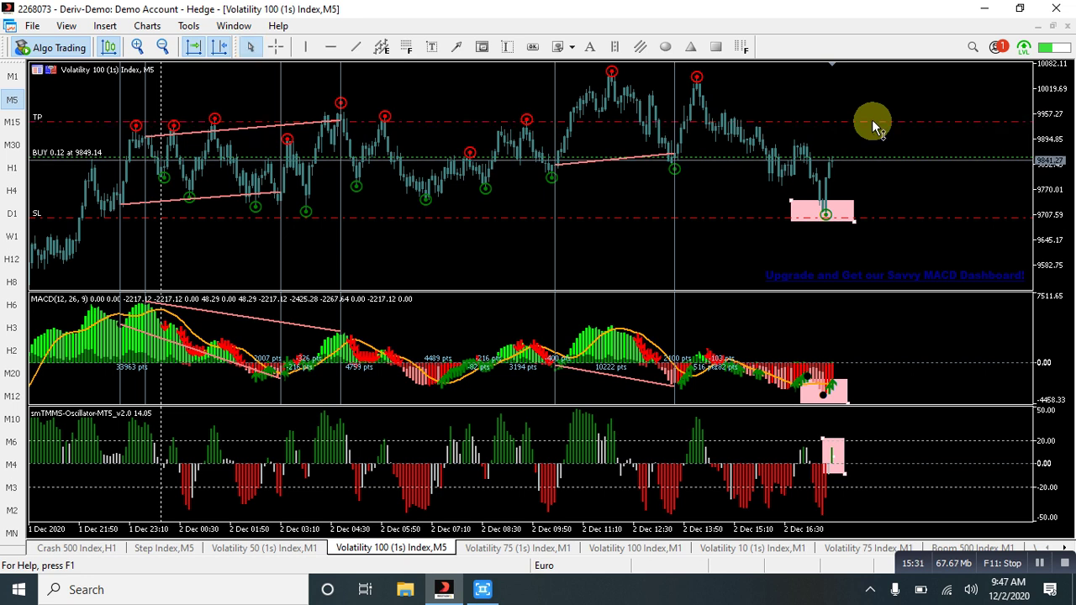
# Draw a long rectangle along the take-profit level, across the earlier swing highs up to just past the latest candle
pyautogui.click(717, 47)
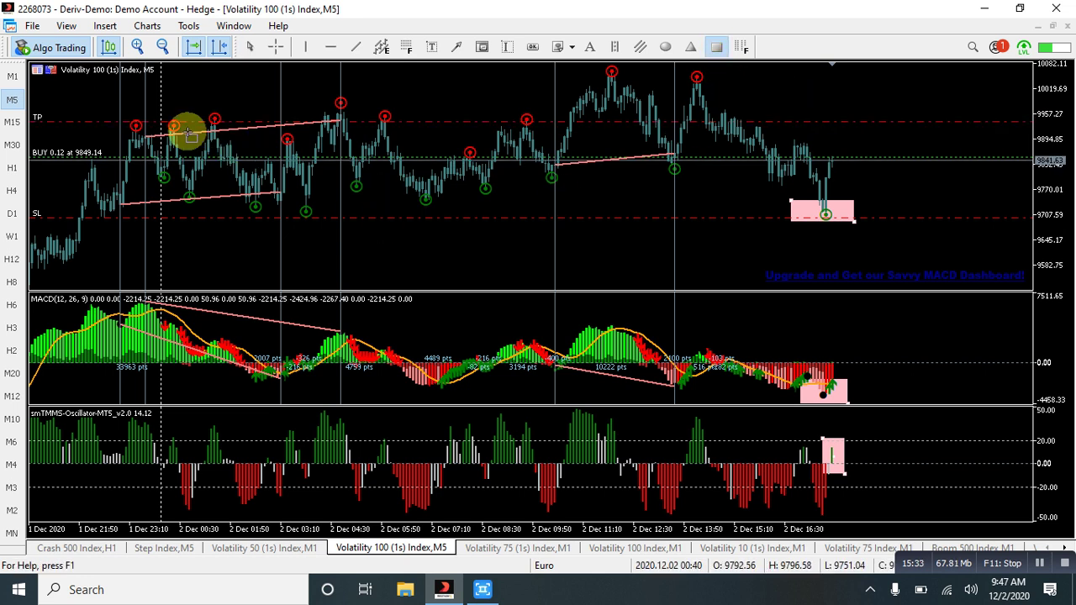
pyautogui.moveTo(110, 116); pyautogui.dragTo(877, 134)
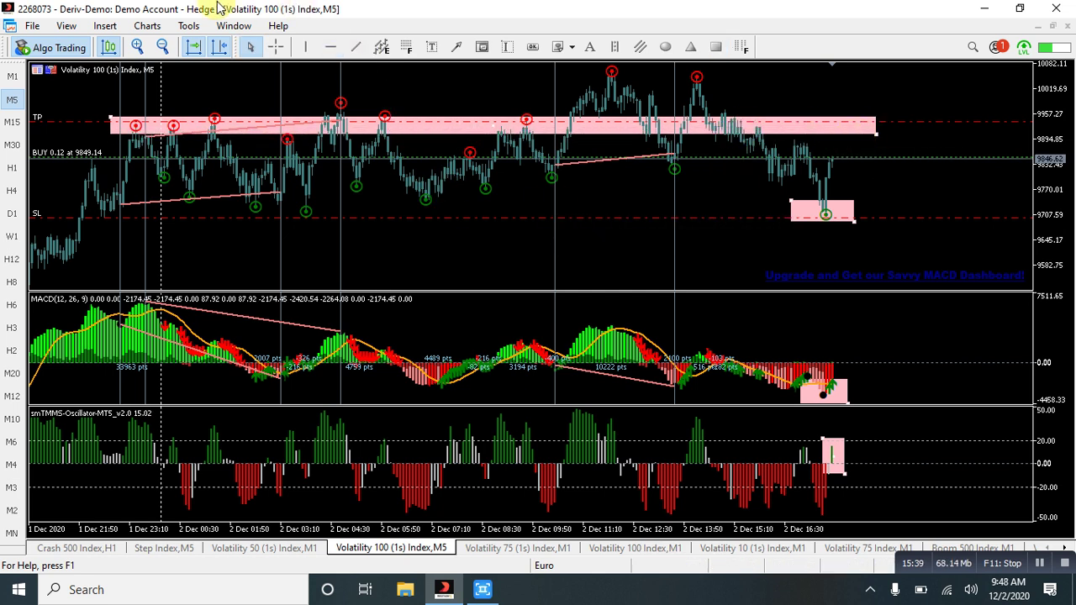
# Switch the enlarged chart to M1 and draw a rectangle just above the latest ZigZag high
pyautogui.click(138, 46)
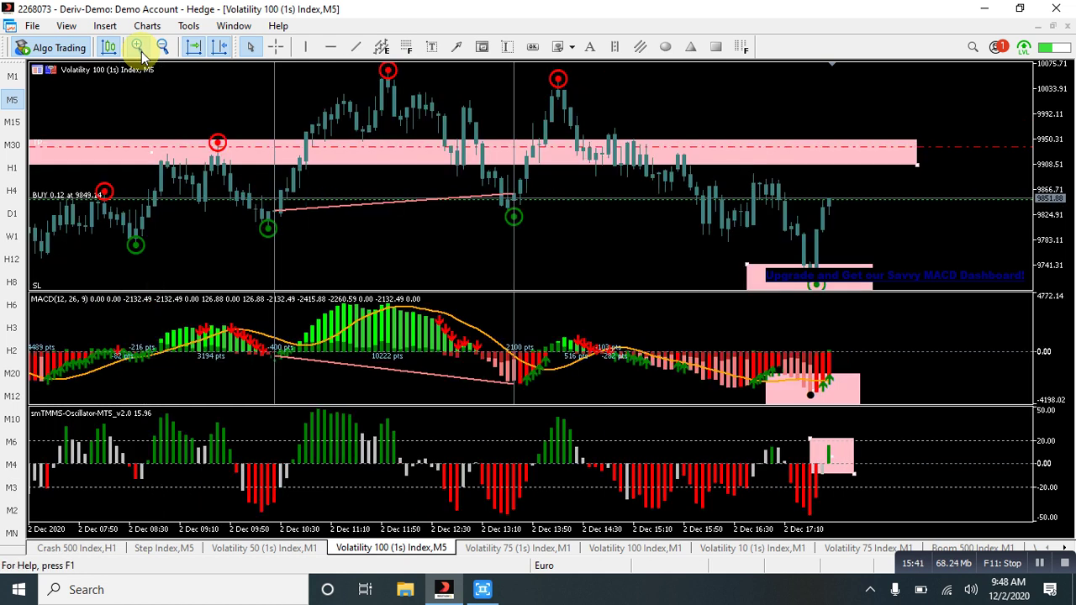
pyautogui.click(141, 48)
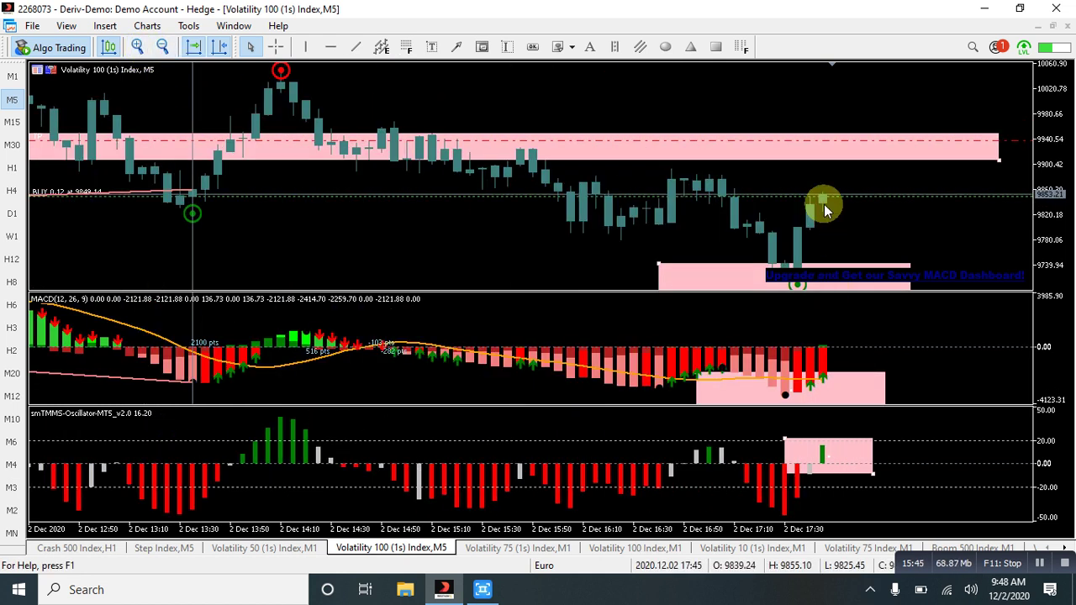
pyautogui.moveTo(823, 354)
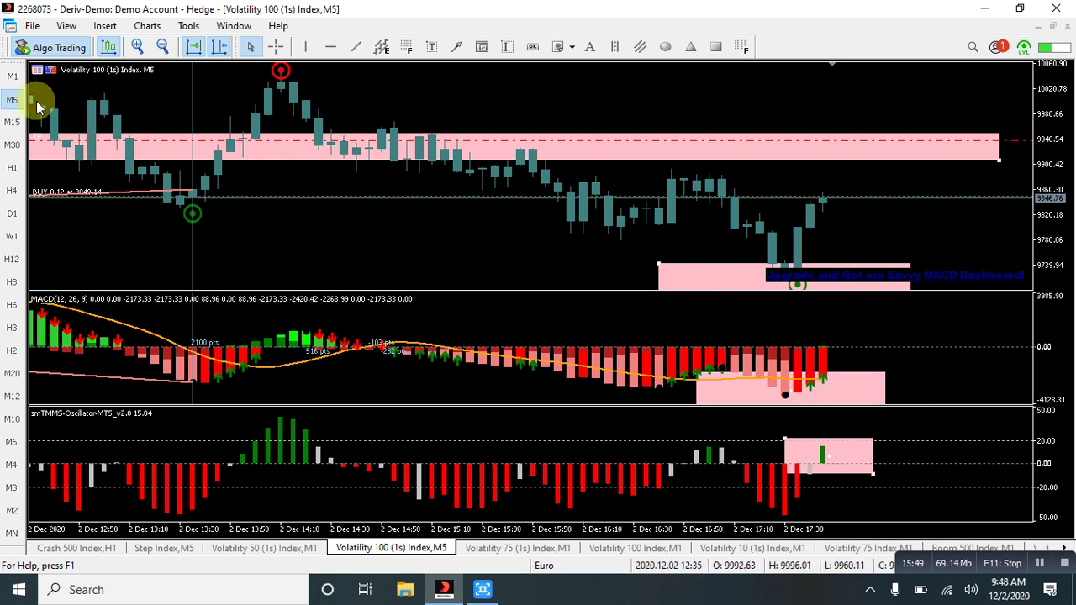
pyautogui.click(12, 78)
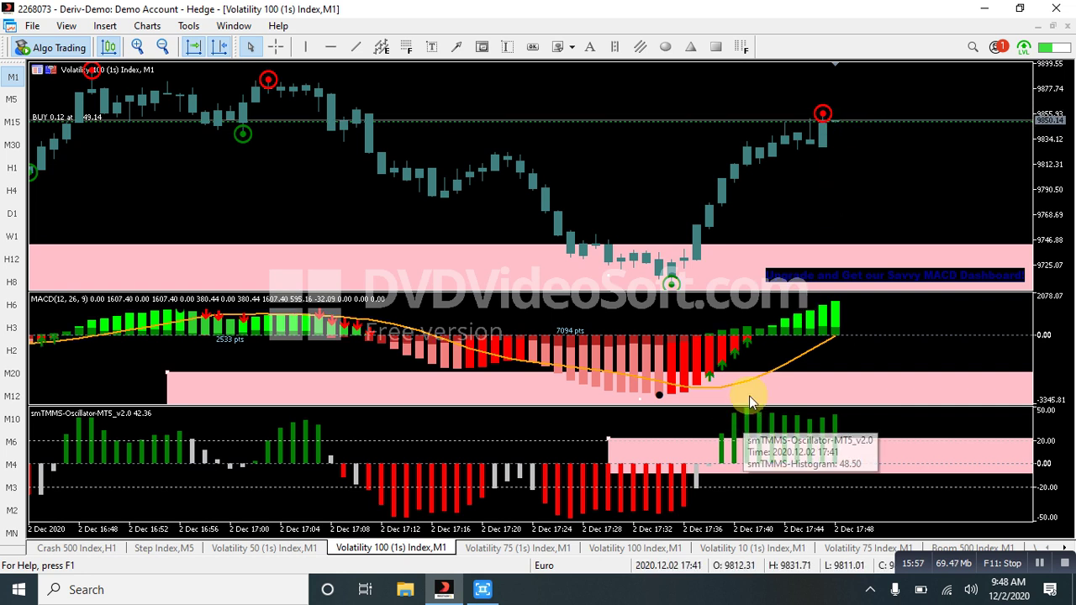
pyautogui.moveTo(822, 120)
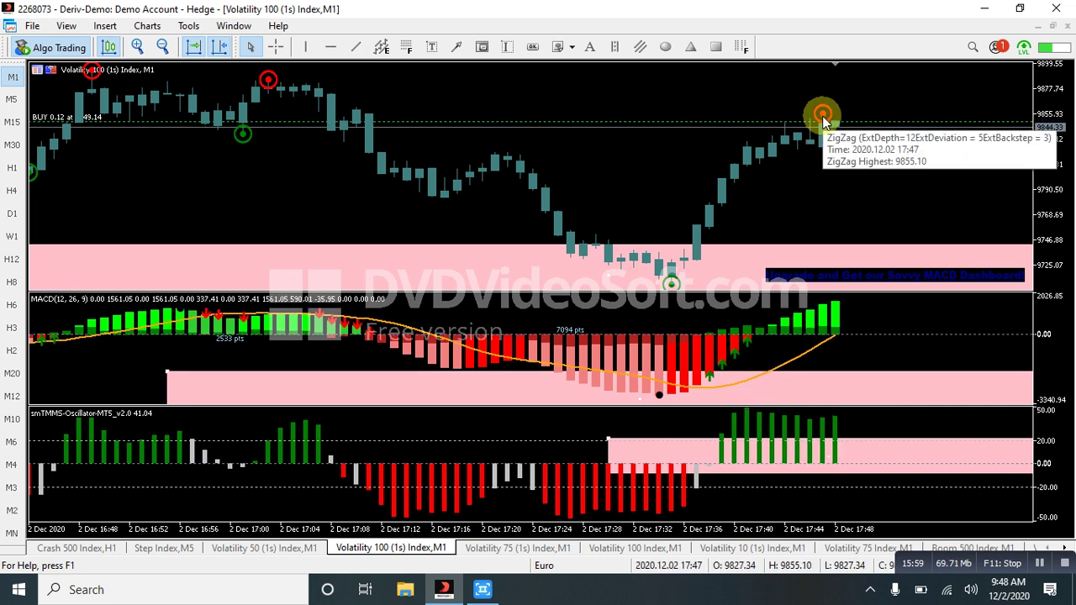
pyautogui.click(716, 46)
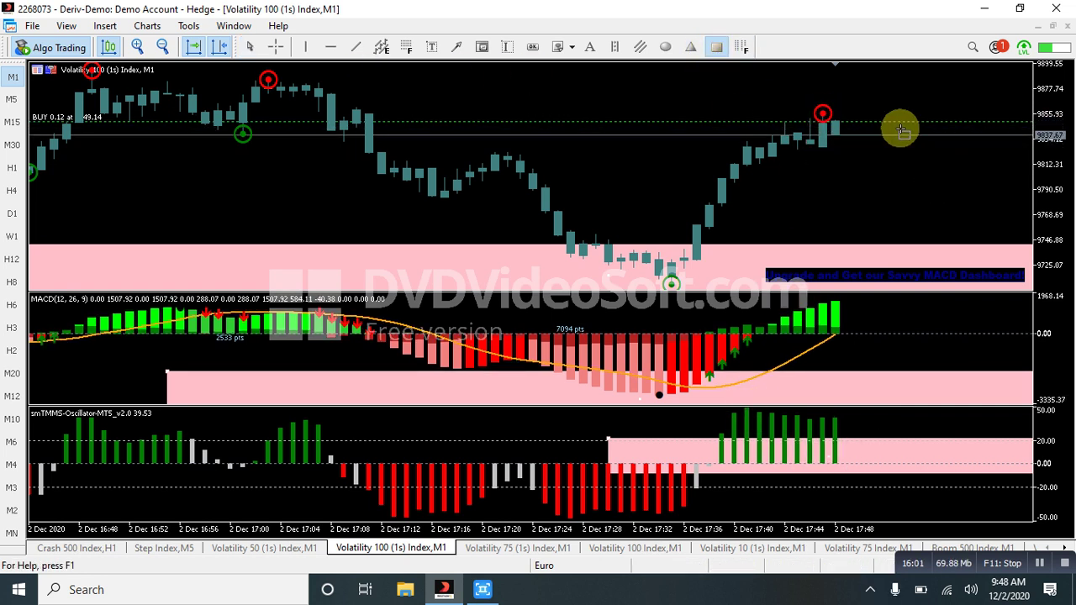
pyautogui.moveTo(771, 88); pyautogui.dragTo(860, 112)
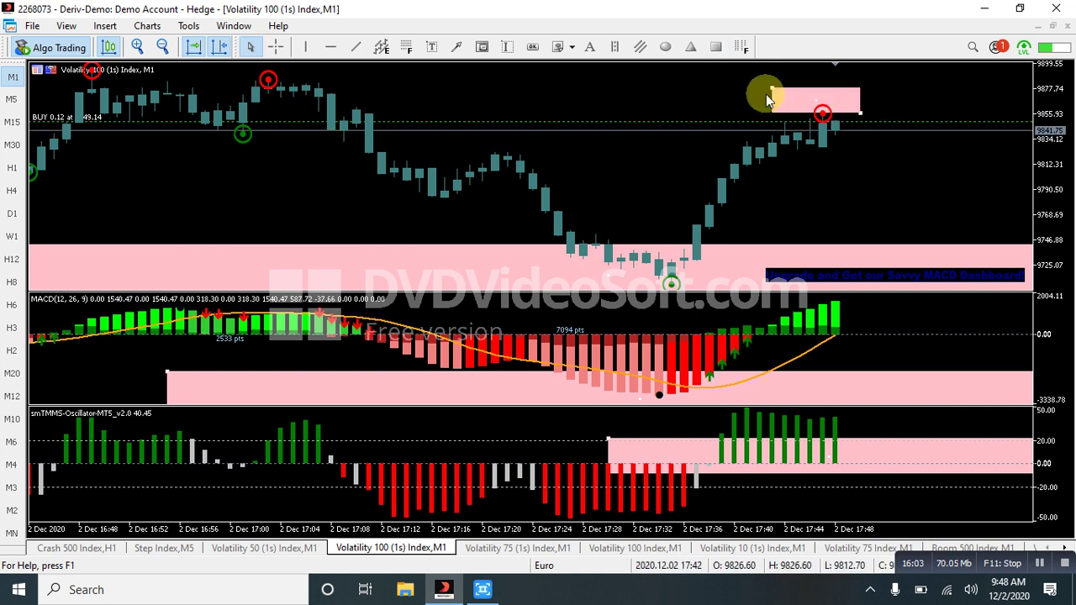
# Draw a rectangle below the latest M1 candles at about 9770 to 9790 and a thin one above them near 9890
pyautogui.click(715, 46)
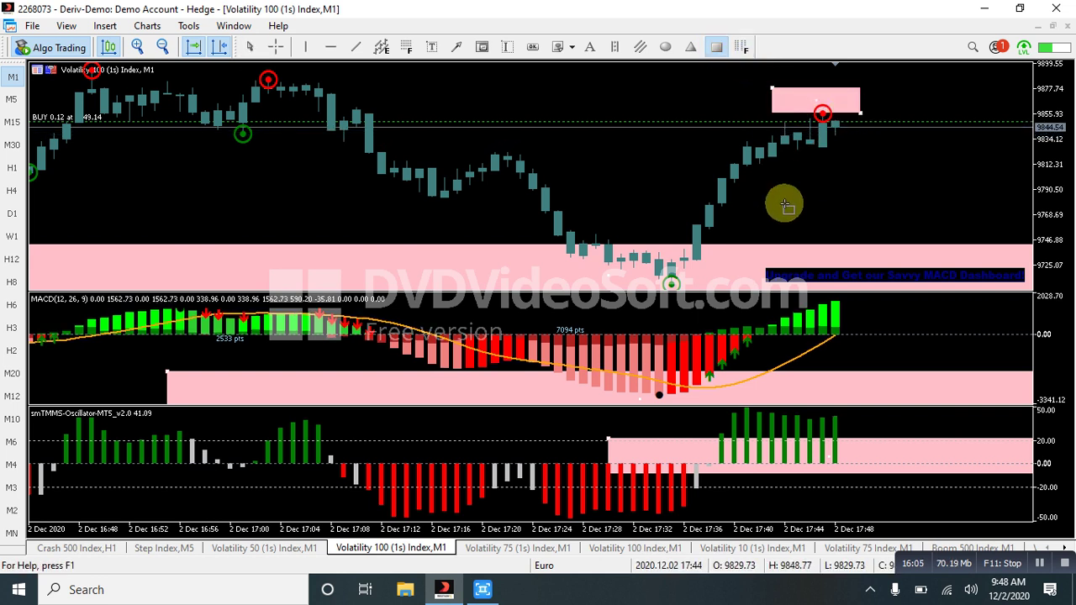
pyautogui.moveTo(789, 188); pyautogui.dragTo(911, 211)
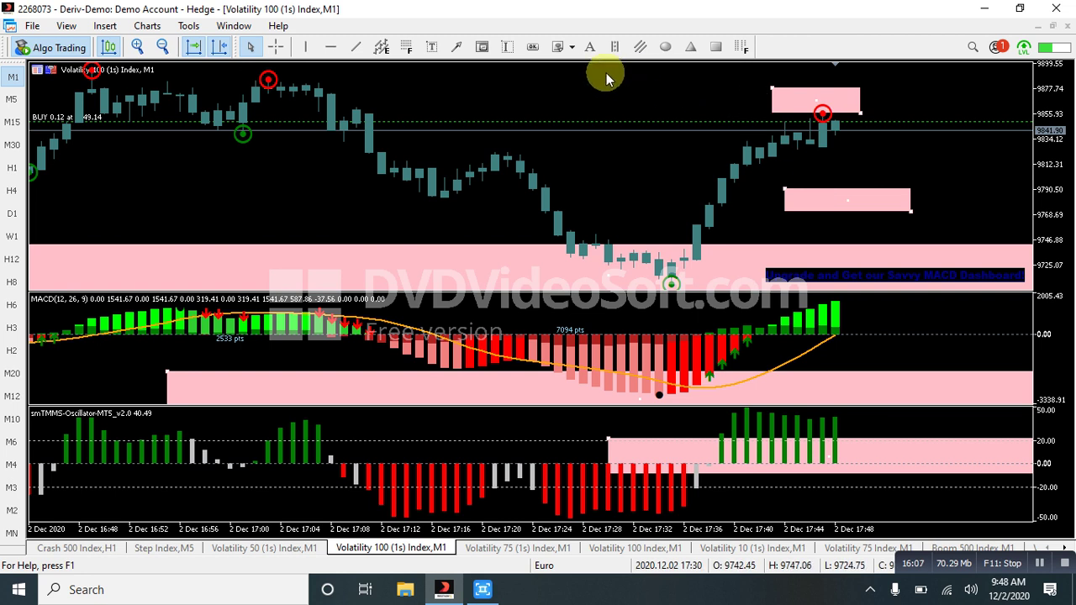
pyautogui.click(713, 48)
pyautogui.moveTo(910, 71); pyautogui.dragTo(987, 79)
# Draw rectangles around the latest positive MACD bars and the latest green smTMMS bars on the M1 chart
pyautogui.click(716, 48)
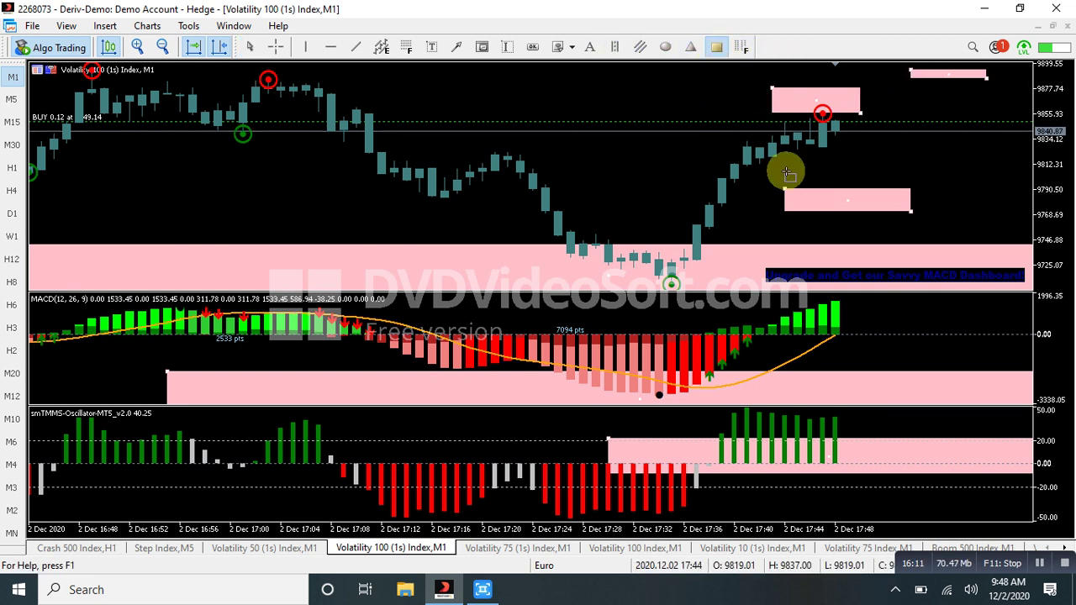
pyautogui.moveTo(759, 316); pyautogui.dragTo(885, 343)
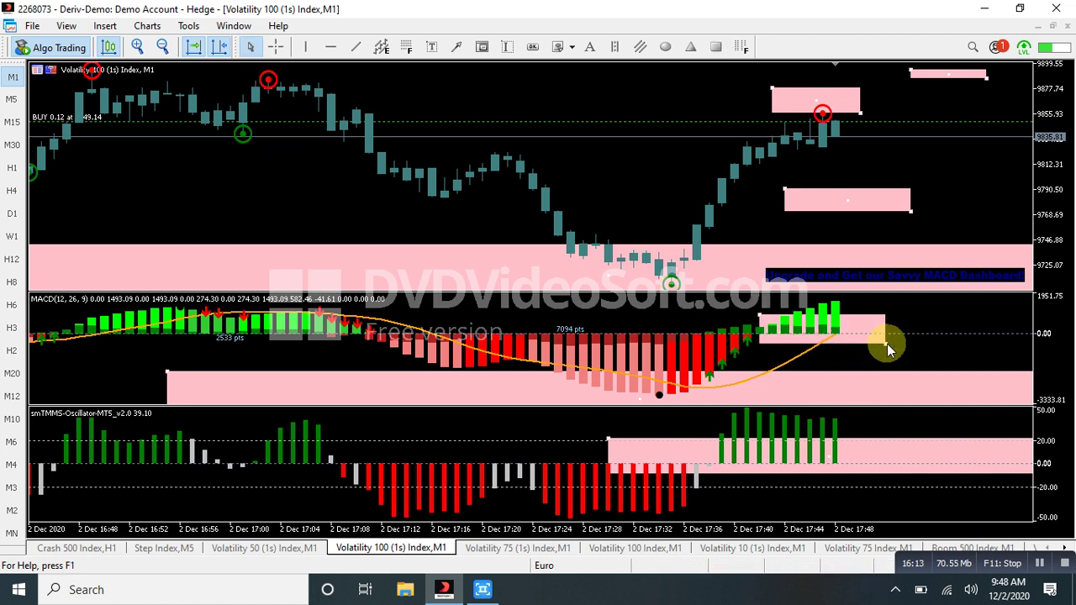
pyautogui.click(713, 47)
pyautogui.moveTo(747, 452); pyautogui.dragTo(897, 470)
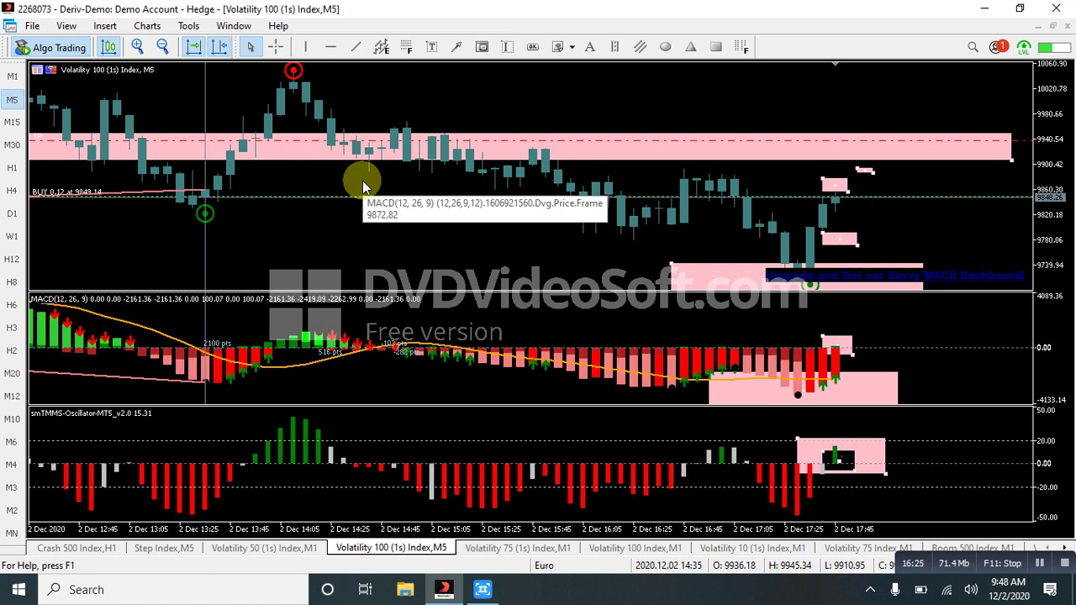
# On the M5 chart, draw a large rectangle over the 2 December price action from about 09:10 to 12:00
pyautogui.click(162, 46)
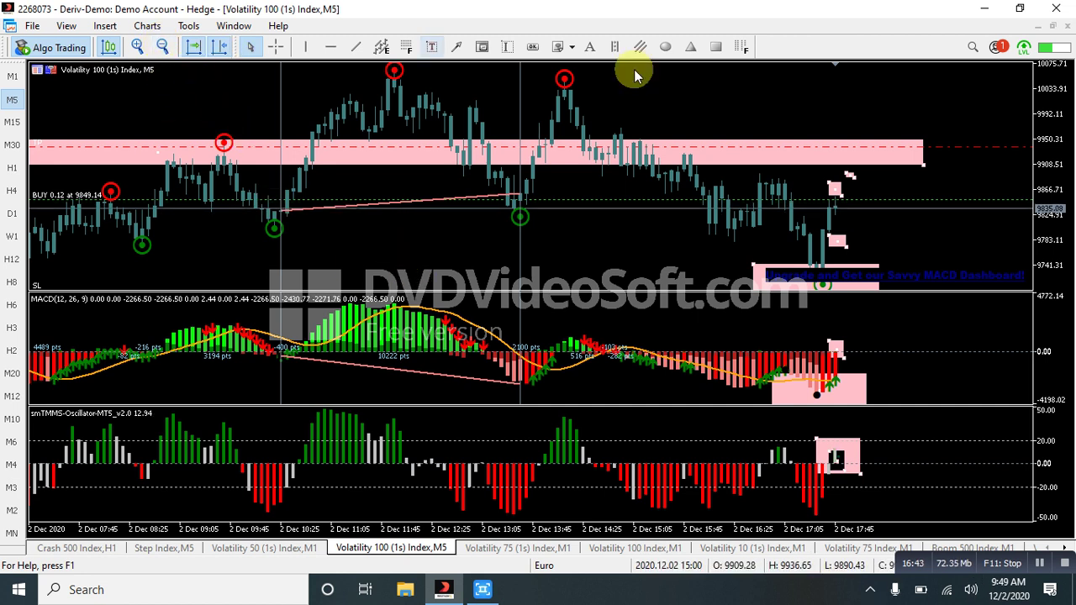
pyautogui.click(716, 46)
pyautogui.moveTo(187, 87)
pyautogui.mouseDown()
pyautogui.moveTo(260, 143)
pyautogui.moveTo(400, 289)
pyautogui.mouseUp()
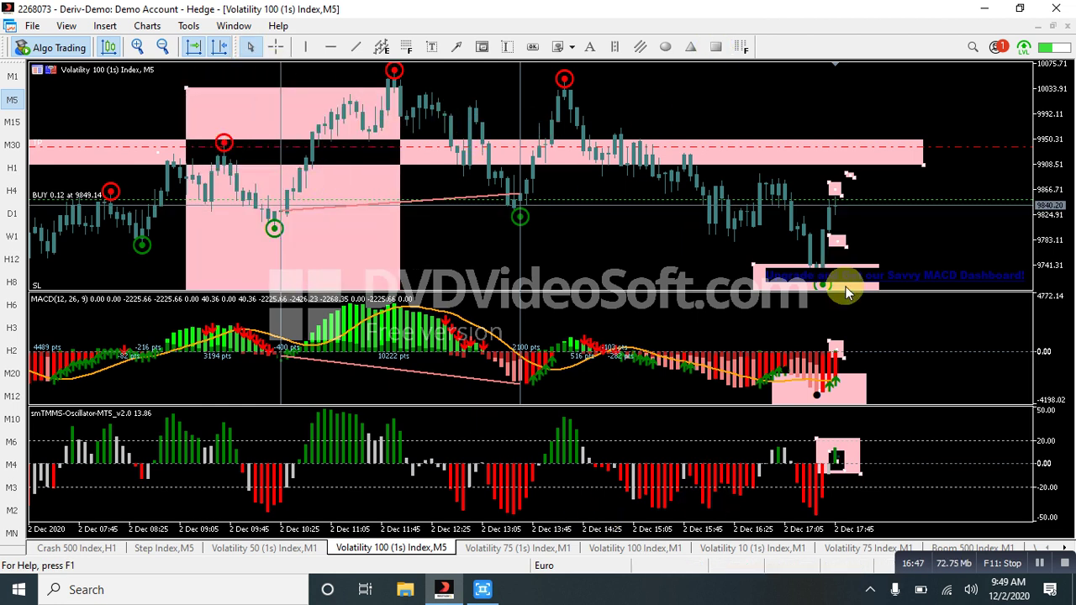